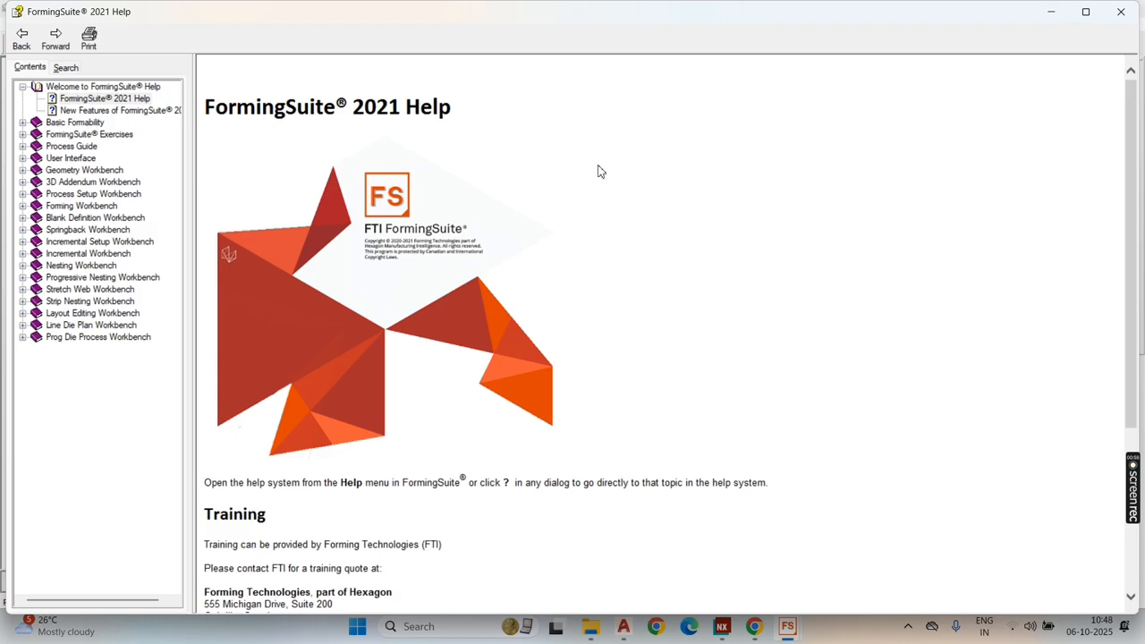
Step: Close the help window, start a new forming analysis and import the Parasolid file part 1.x_t
{"action": "left_click", "coordinate": [1121, 11]}
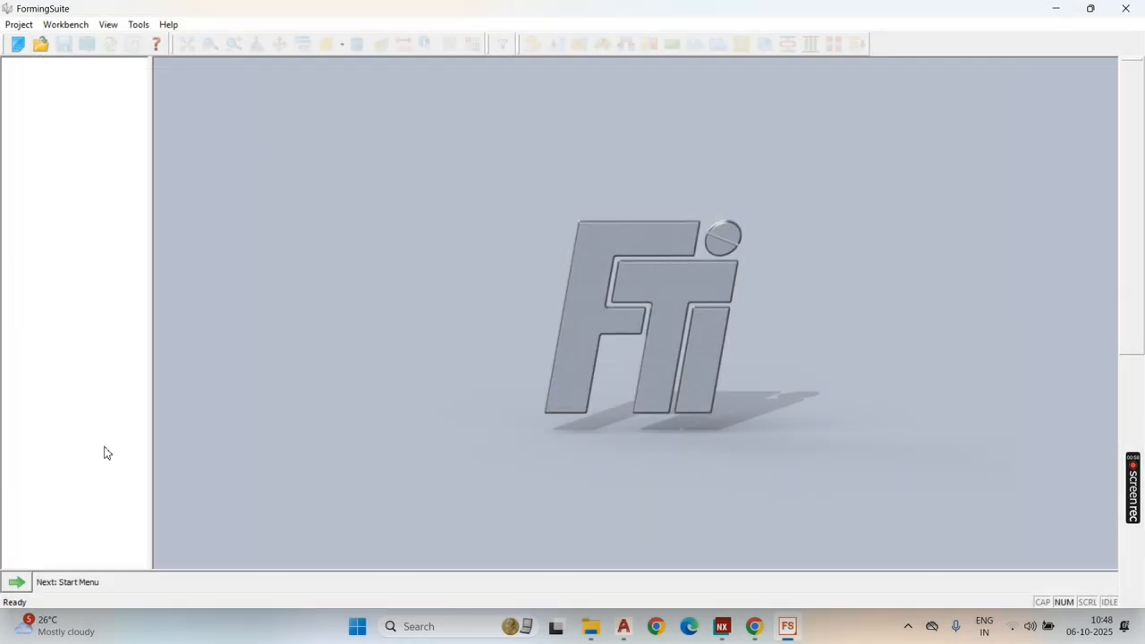
{"action": "left_click", "coordinate": [17, 582]}
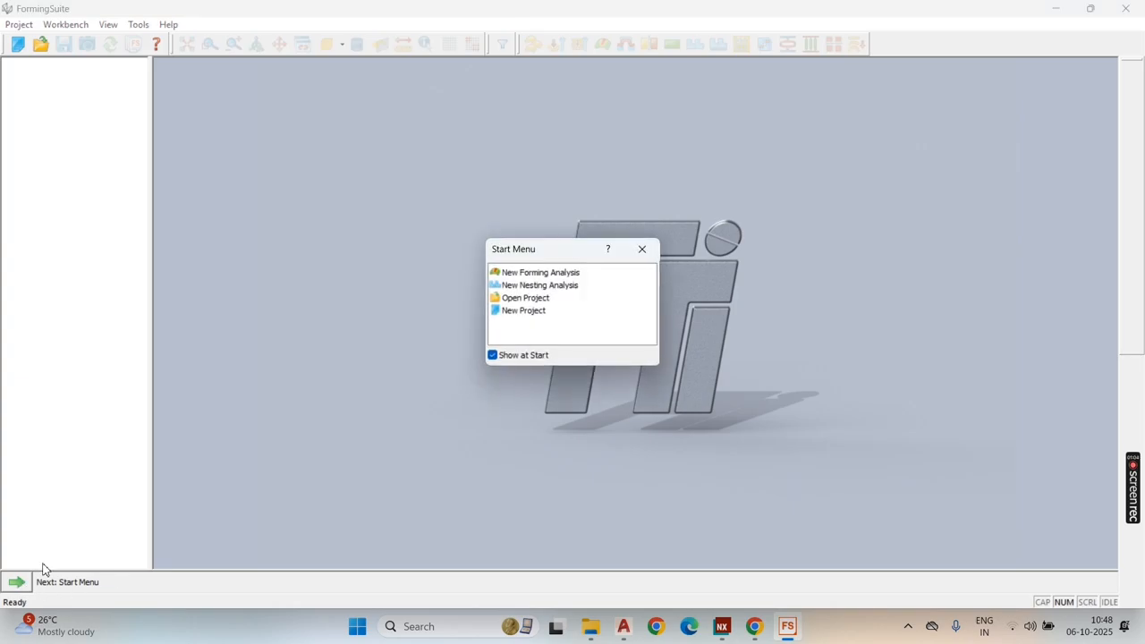
{"action": "double_click", "coordinate": [528, 273]}
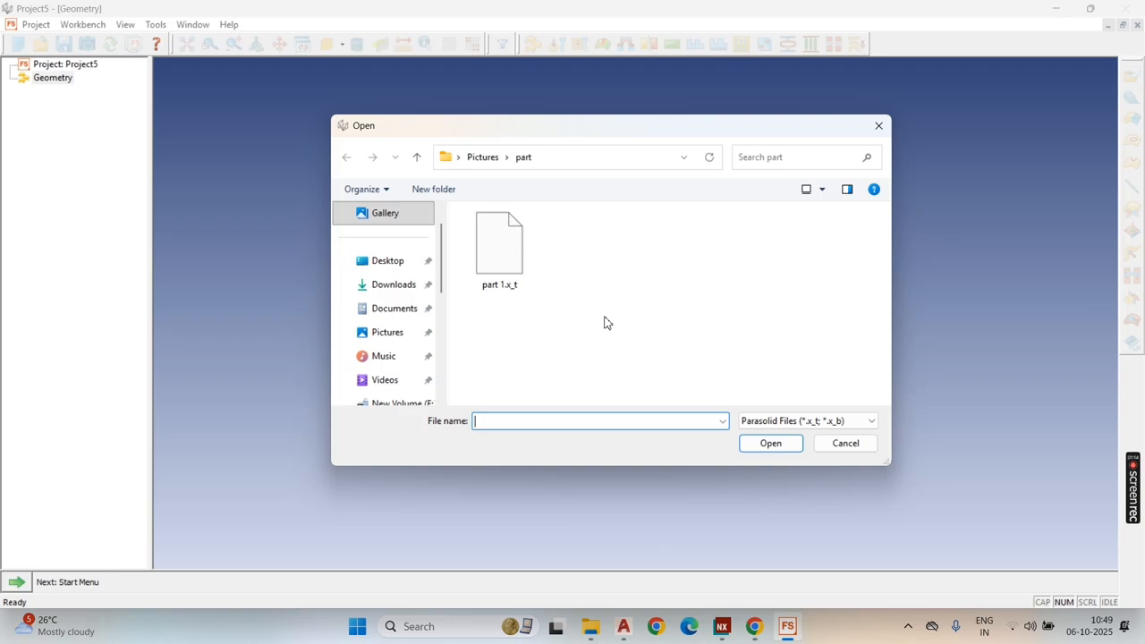
{"action": "left_click", "coordinate": [870, 423]}
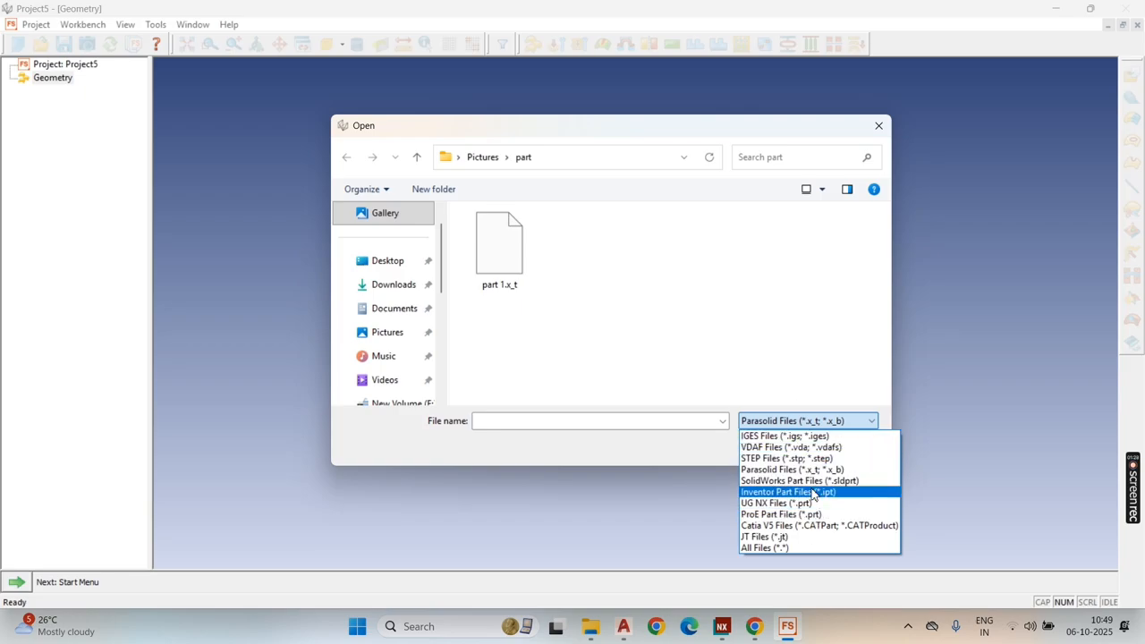
{"action": "left_click", "coordinate": [665, 256]}
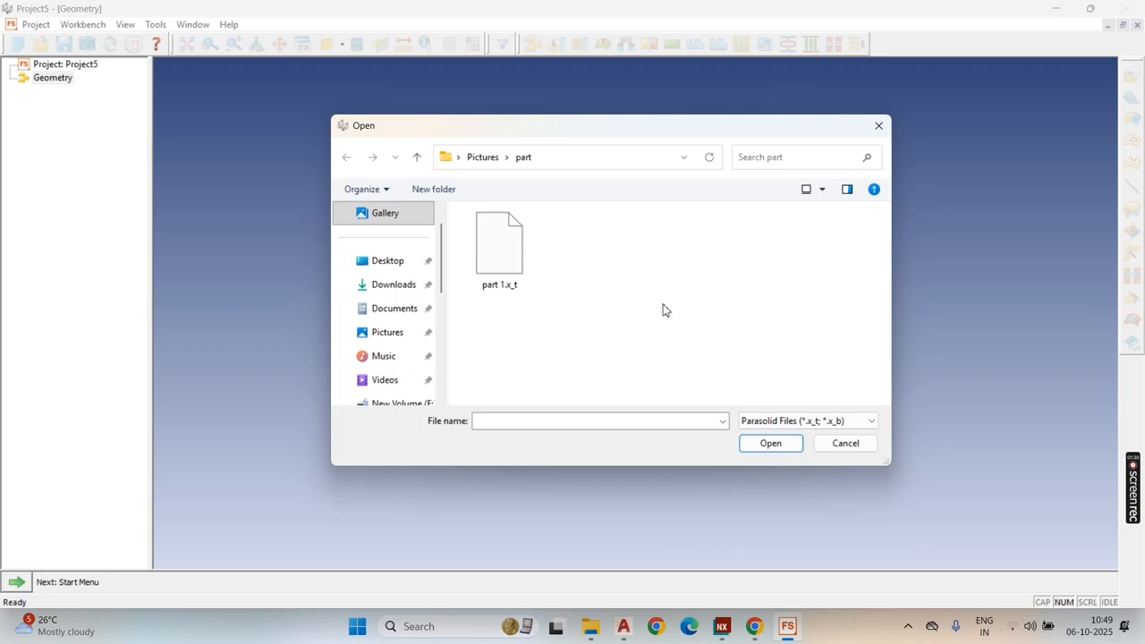
{"action": "left_click", "coordinate": [511, 254]}
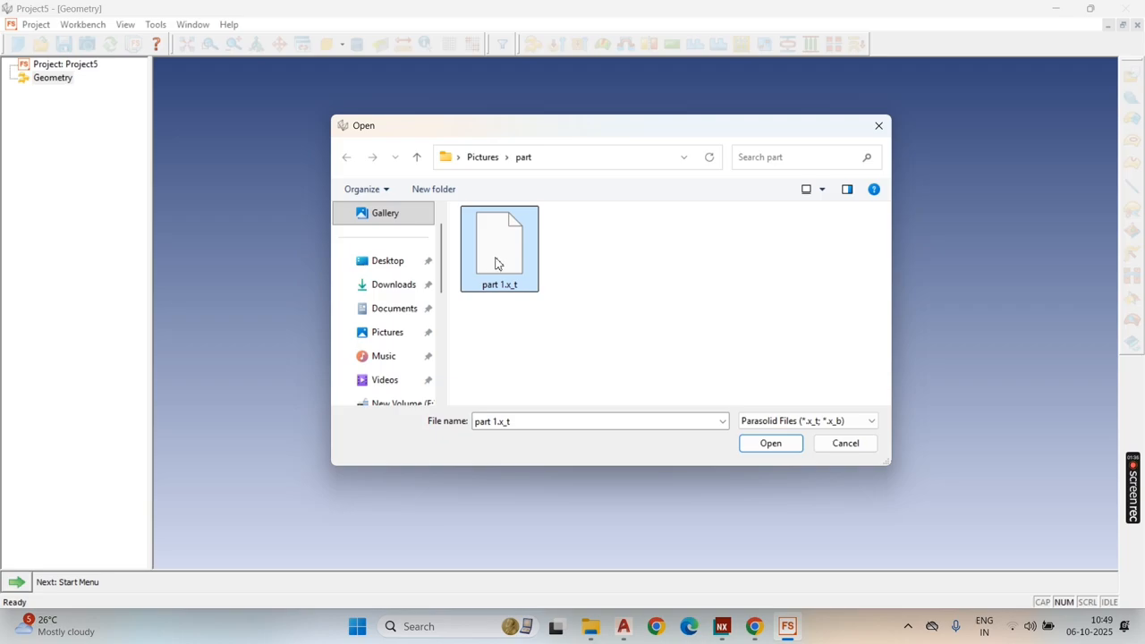
{"action": "left_click", "coordinate": [771, 443]}
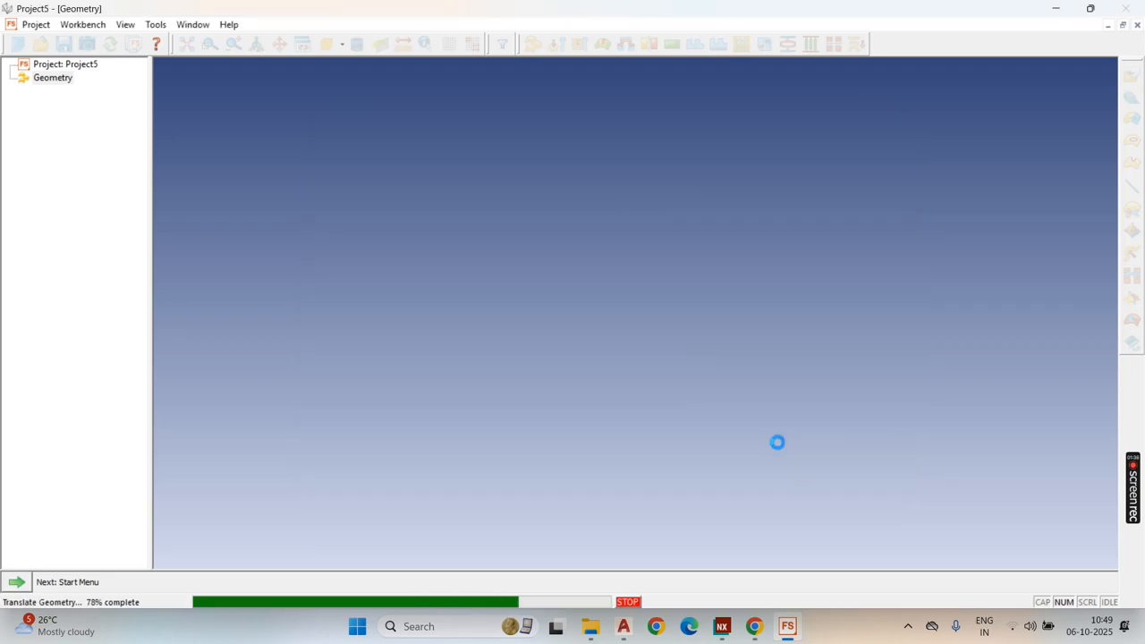
Step: Review the 210A CR material properties and assign that material with a 2.000 mm thickness to Geometry Set 1
{"action": "middle_click_drag", "start_coordinate": [718, 281], "coordinate": [765, 312]}
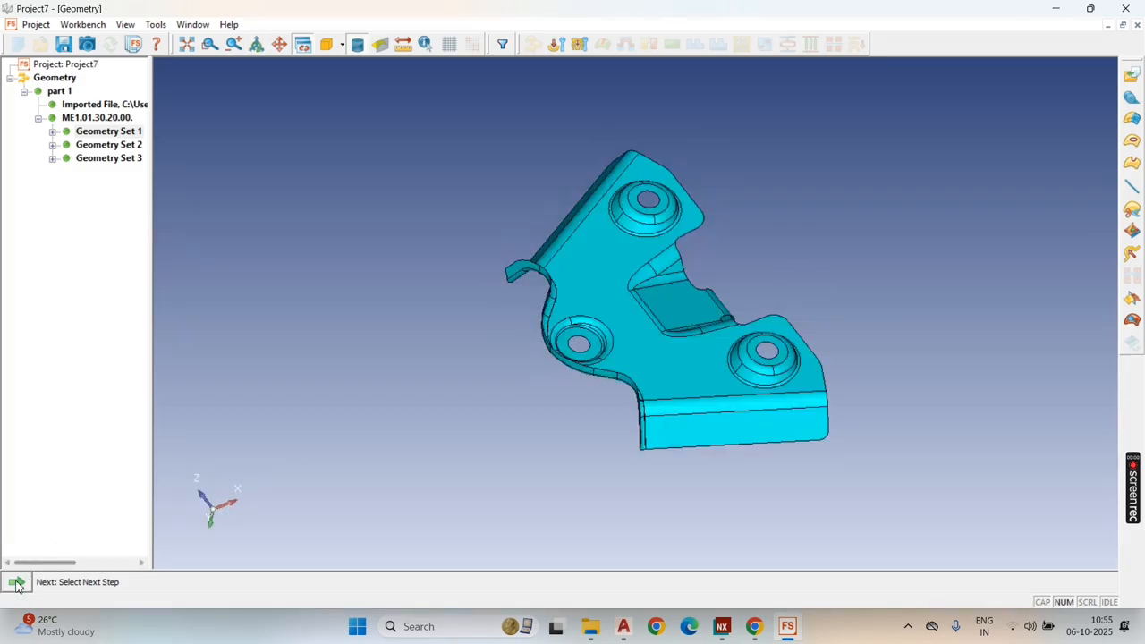
{"action": "left_click", "coordinate": [16, 585]}
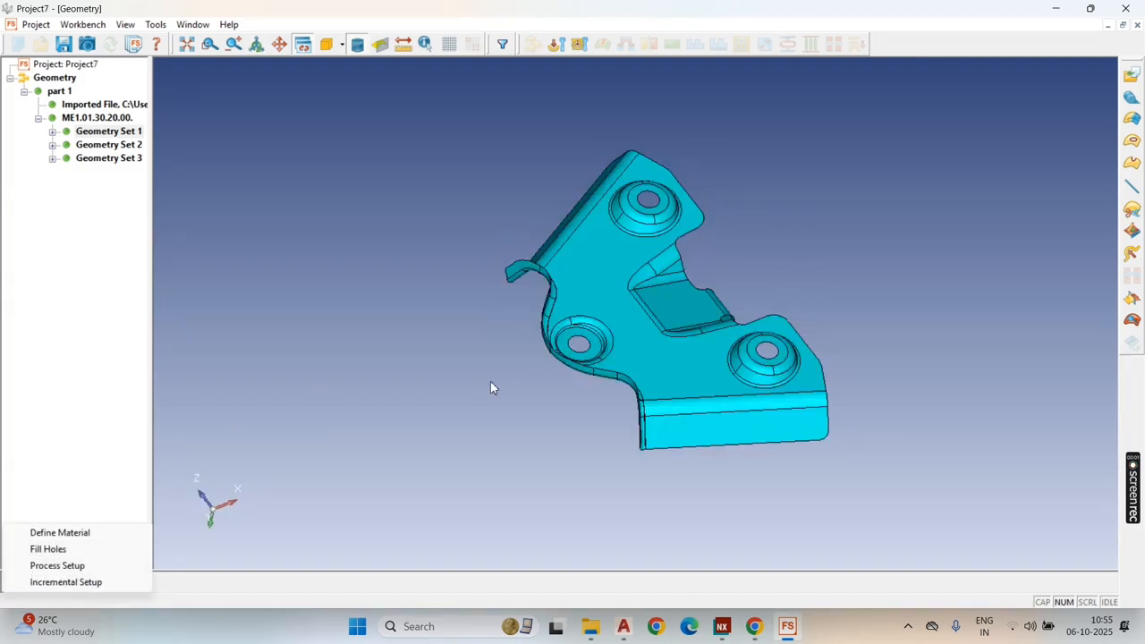
{"action": "left_click", "coordinate": [56, 534]}
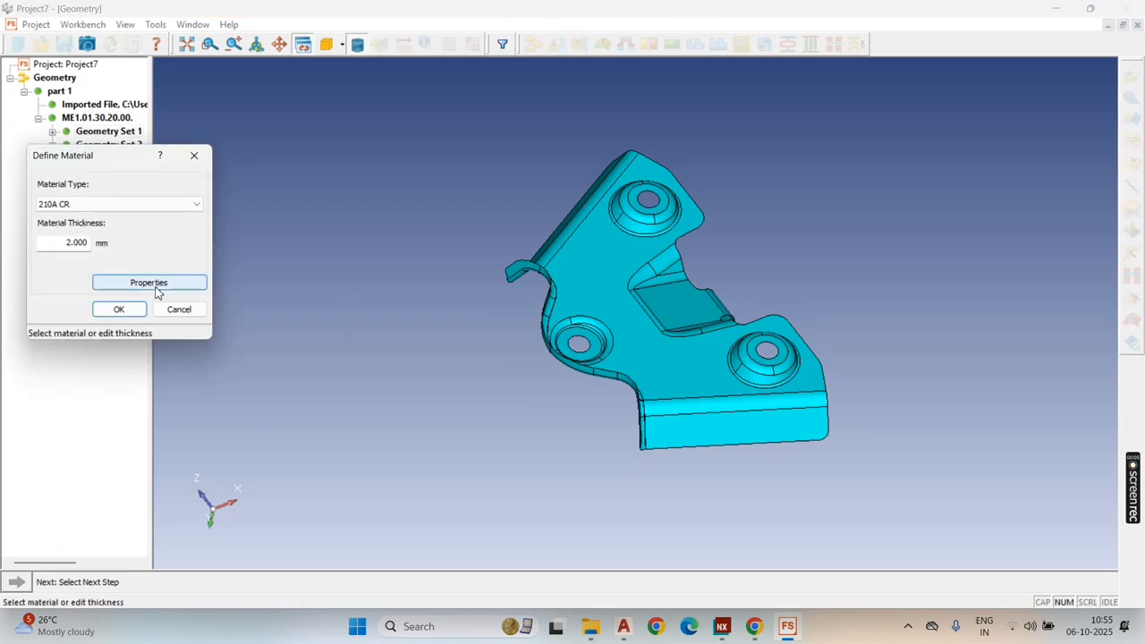
{"action": "left_click", "coordinate": [149, 283]}
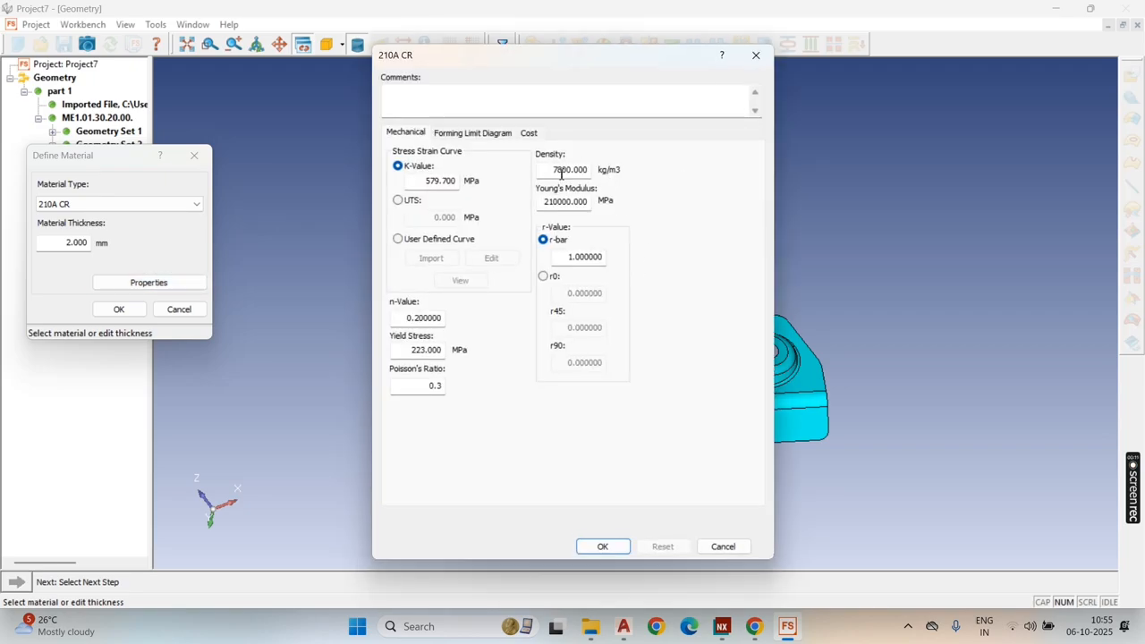
{"action": "left_click", "coordinate": [598, 545]}
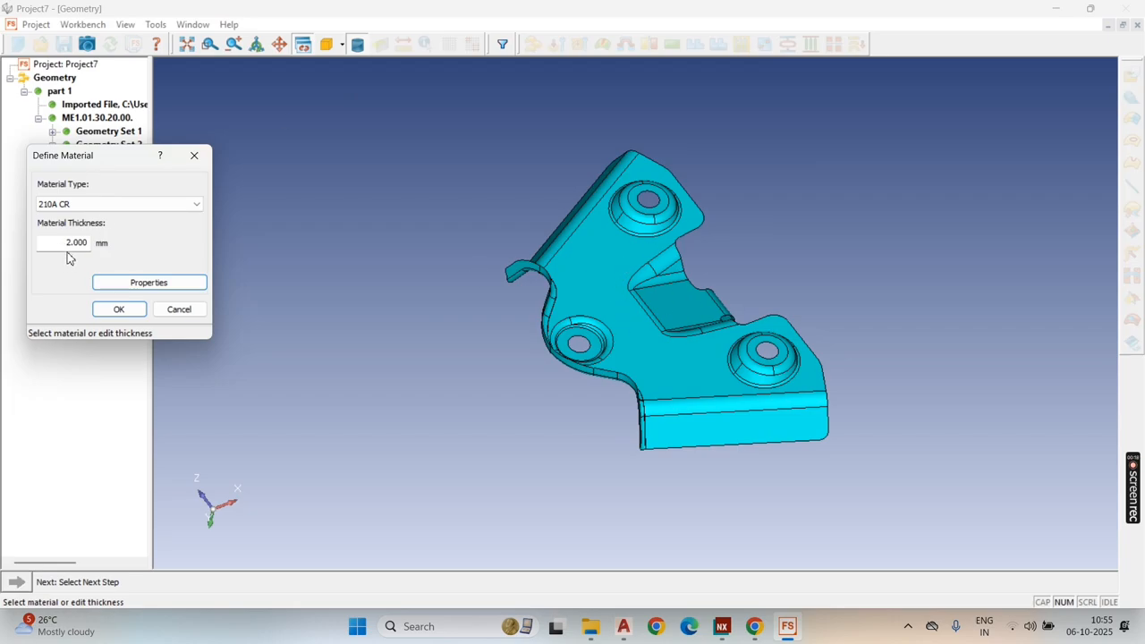
{"action": "left_click", "coordinate": [124, 311]}
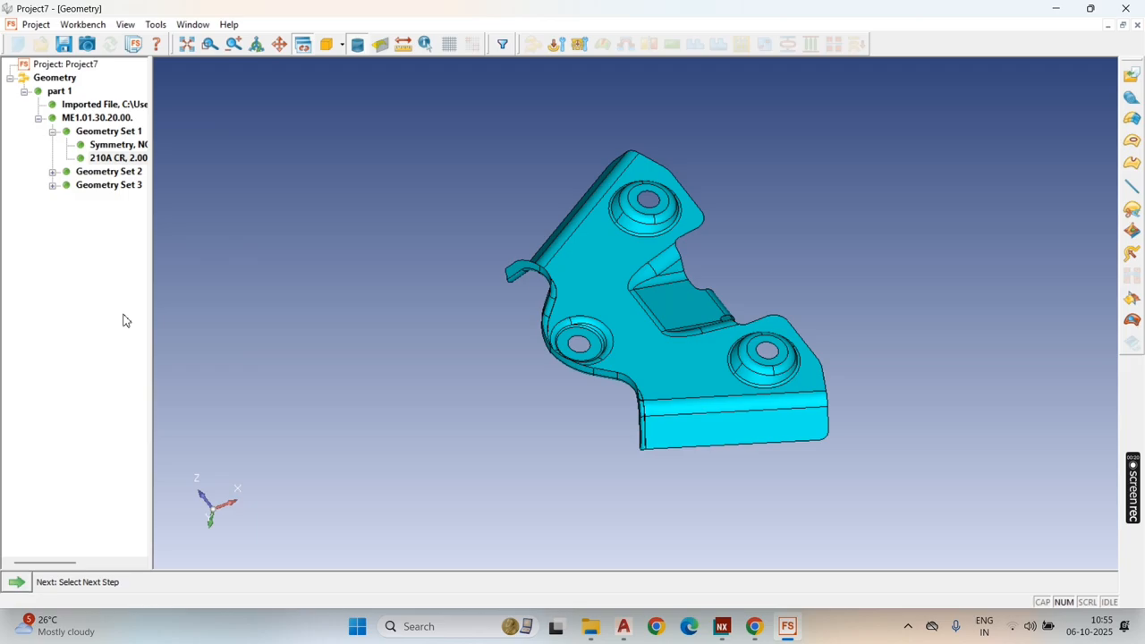
Step: Fill the three round embossed holes in Geometry Set 1
{"action": "left_click", "coordinate": [12, 583]}
{"action": "left_click", "coordinate": [58, 549]}
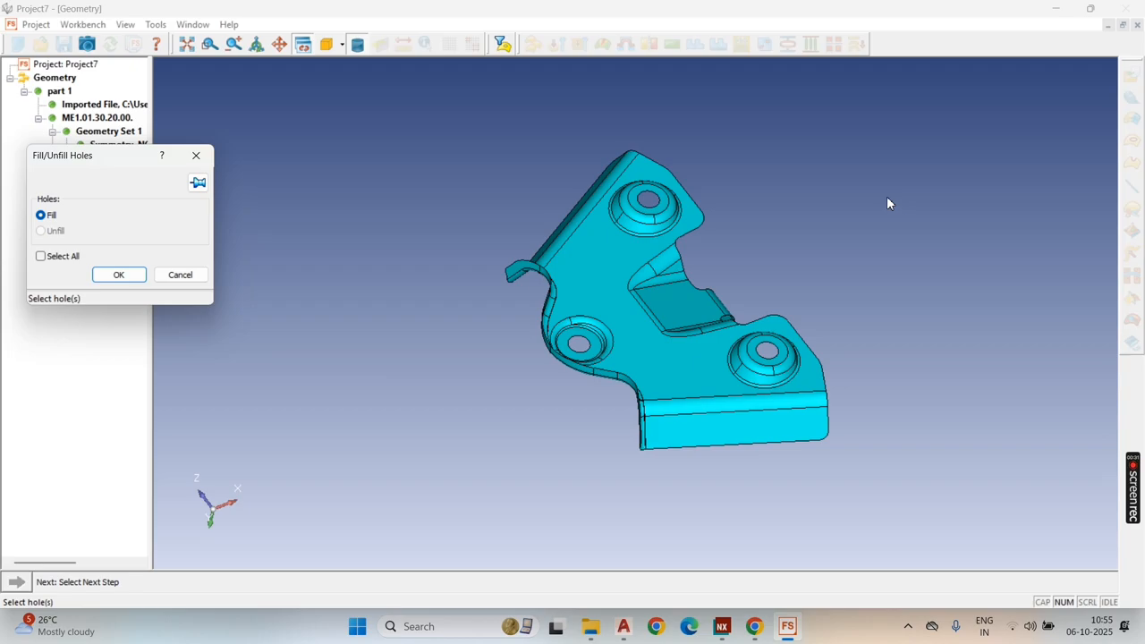
{"action": "left_click", "coordinate": [40, 256]}
{"action": "left_click", "coordinate": [41, 256]}
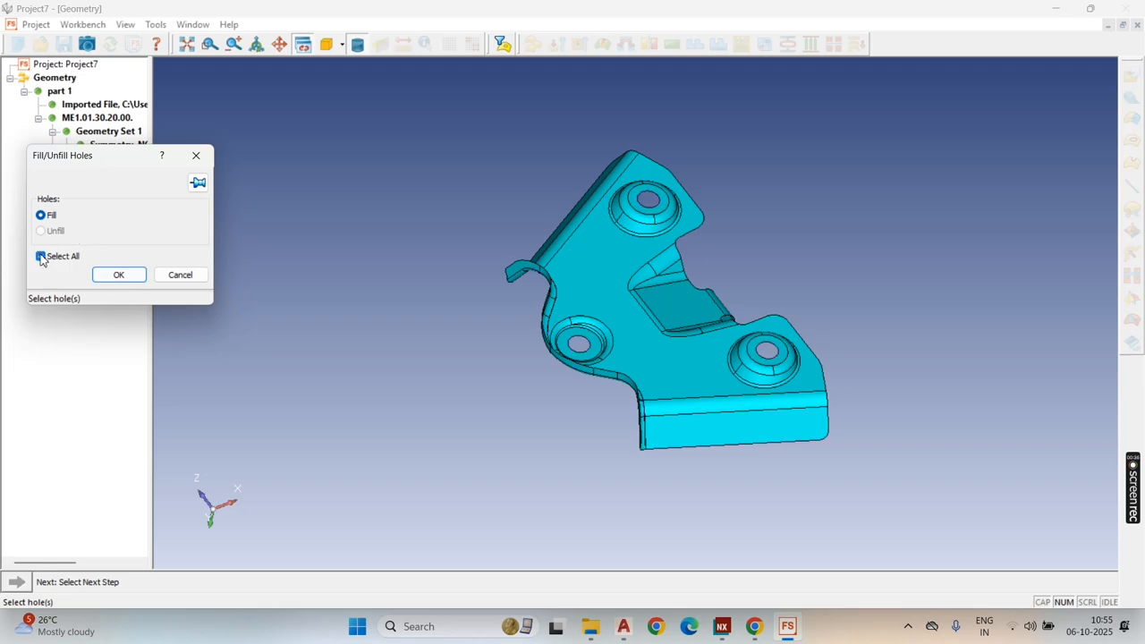
{"action": "left_click", "coordinate": [650, 216]}
{"action": "left_click", "coordinate": [769, 349]}
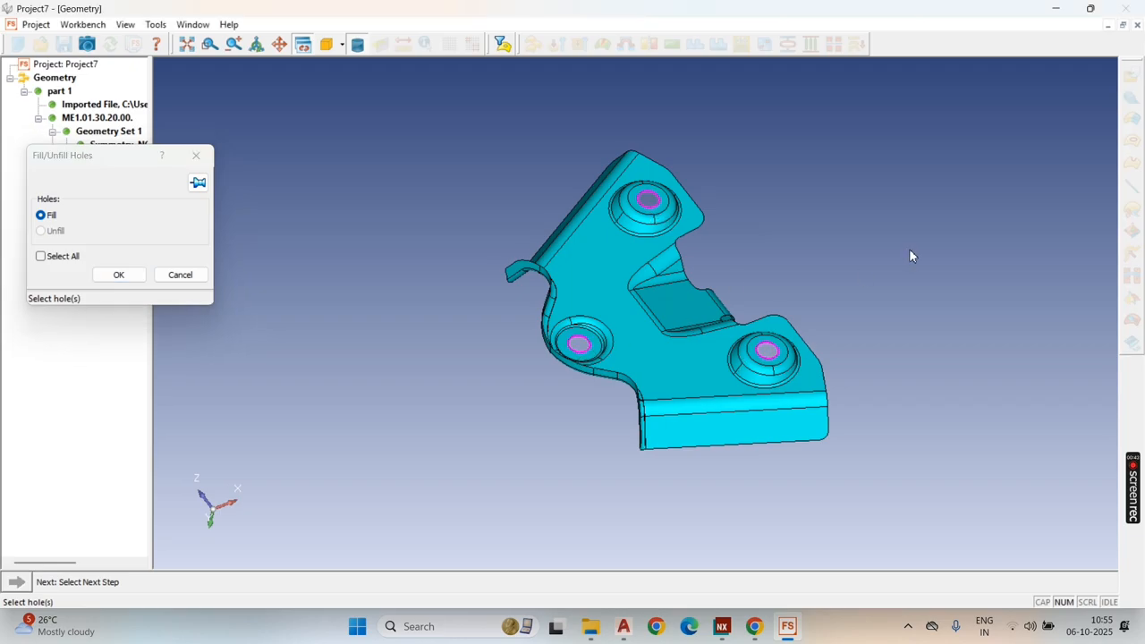
{"action": "left_click", "coordinate": [116, 276]}
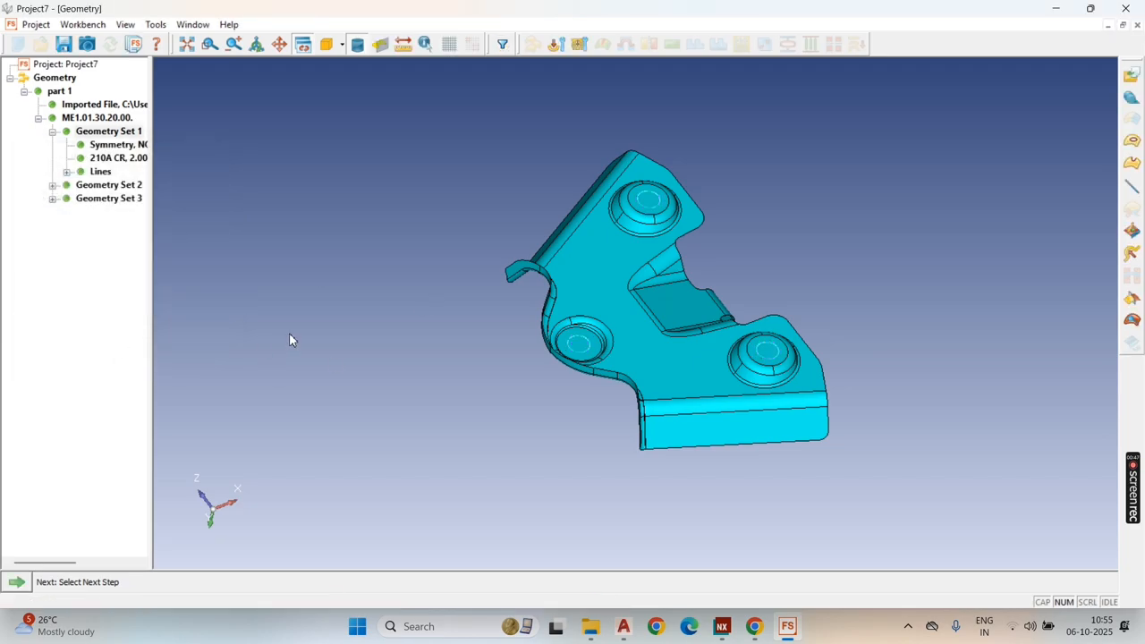
Step: Create a process setup with tool mesh chord deviation 0.07 and maximum element size 2.306 mm
{"action": "left_click", "coordinate": [16, 581]}
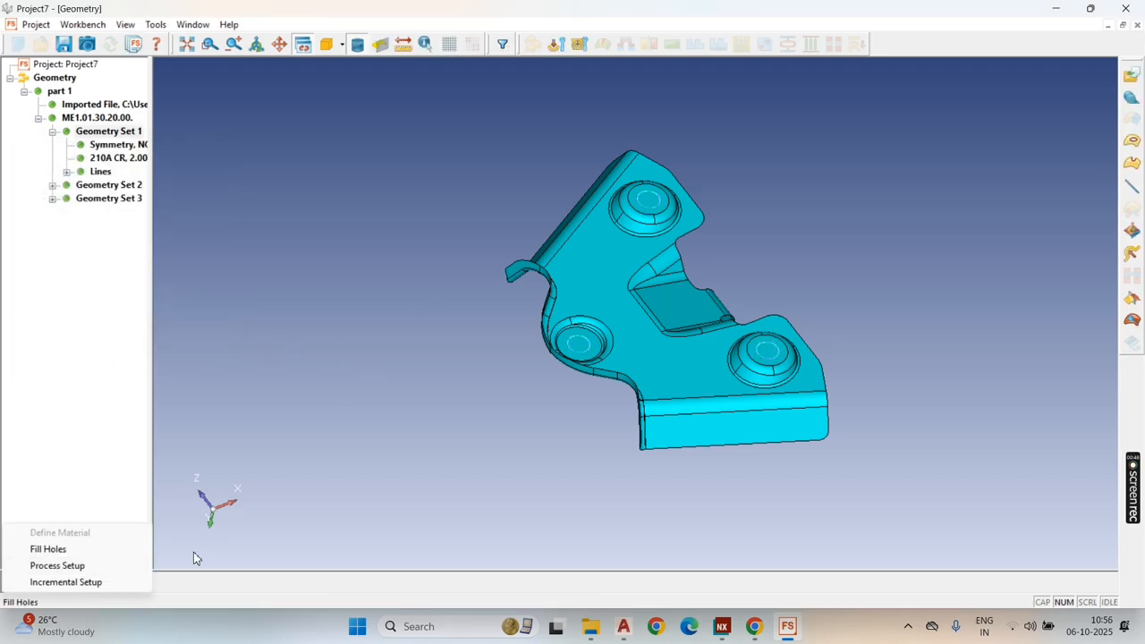
{"action": "left_click", "coordinate": [64, 568]}
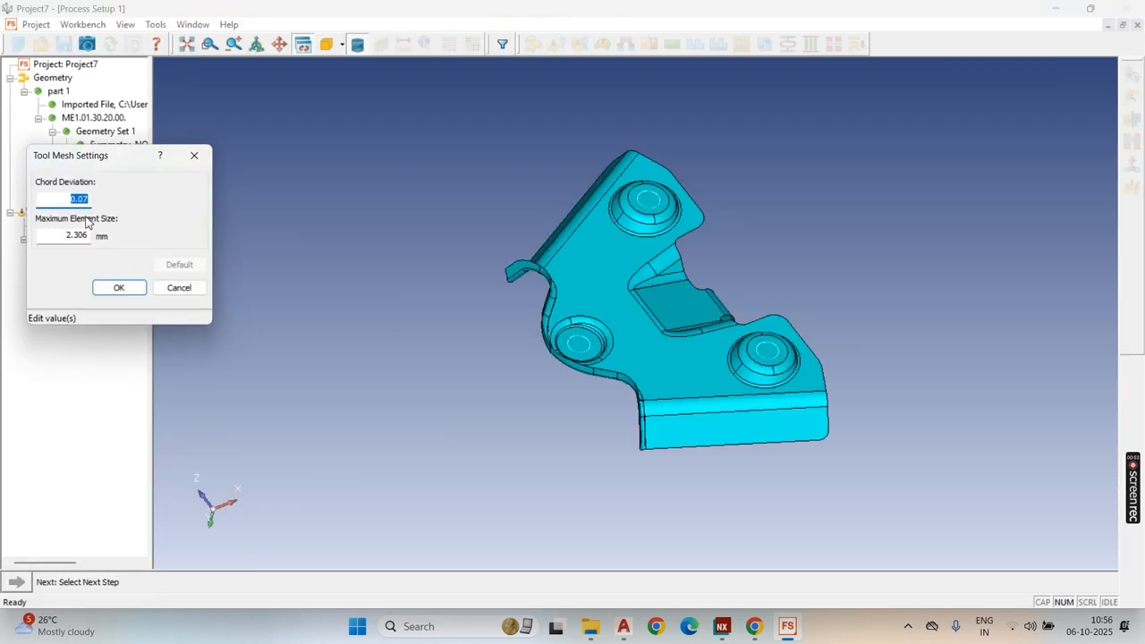
{"action": "left_click", "coordinate": [132, 289]}
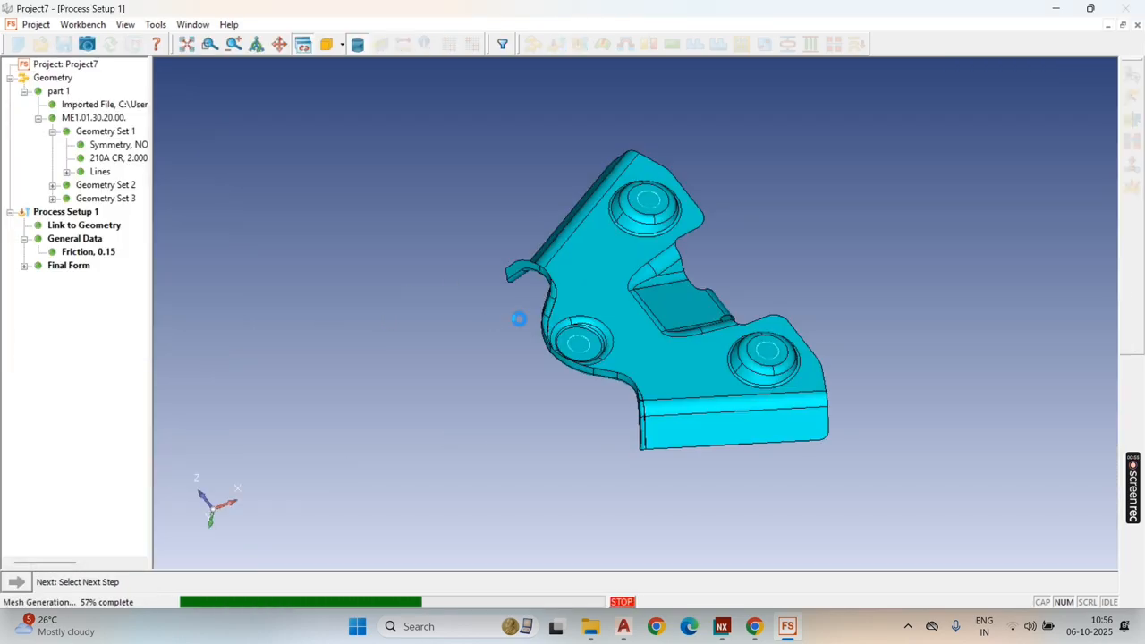
Step: Define a manual punch direction with vector 0, 0, 1 and set the forming process to Draw
{"action": "left_click", "coordinate": [18, 583]}
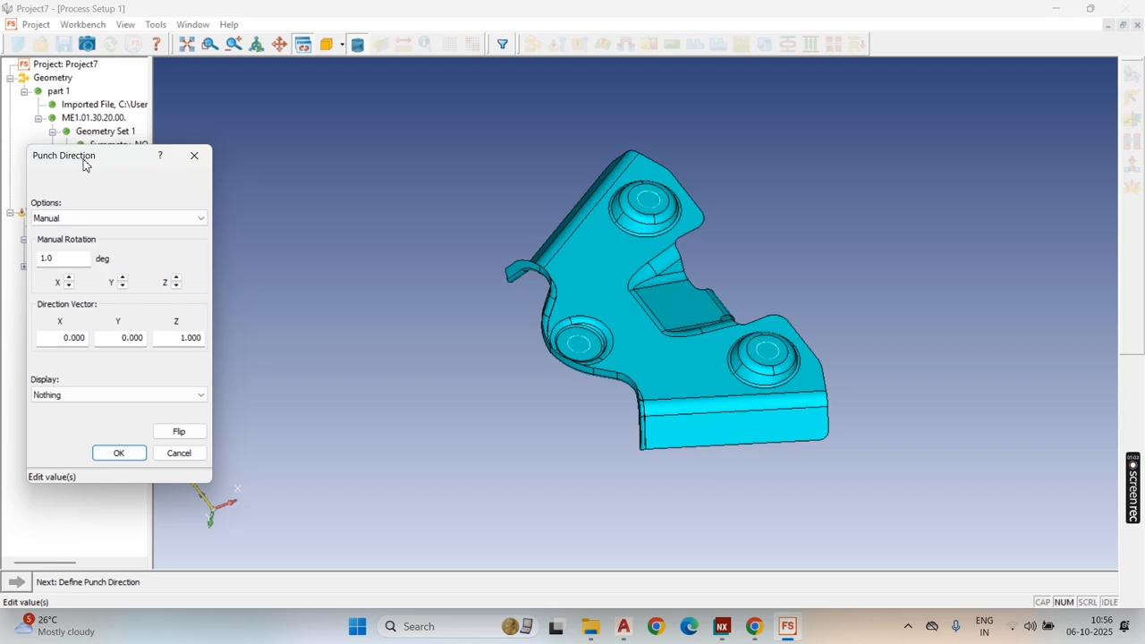
{"action": "left_click", "coordinate": [116, 457]}
{"action": "left_click", "coordinate": [17, 583]}
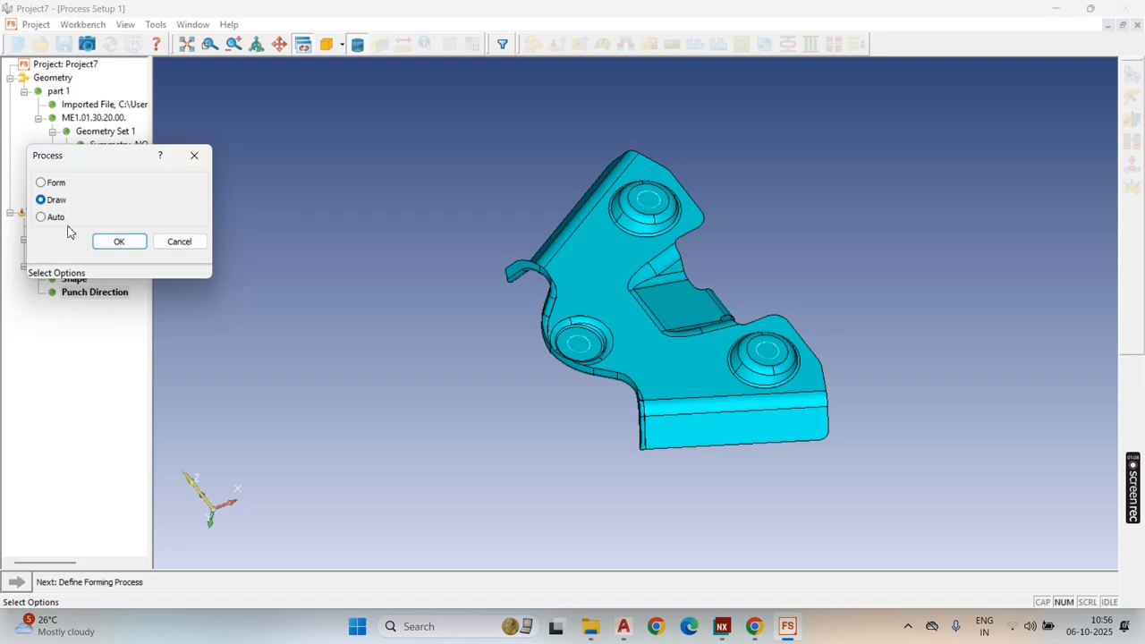
{"action": "left_click", "coordinate": [118, 243]}
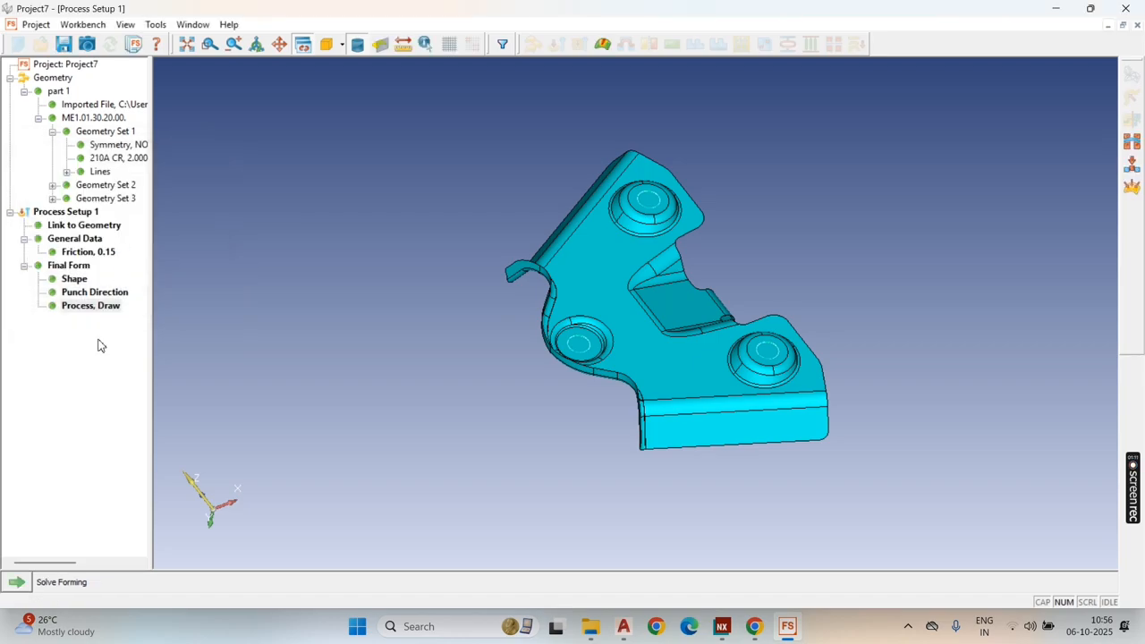
Step: Solve the forming analysis and inspect the flat blank and final form from several angles
{"action": "left_click", "coordinate": [18, 582]}
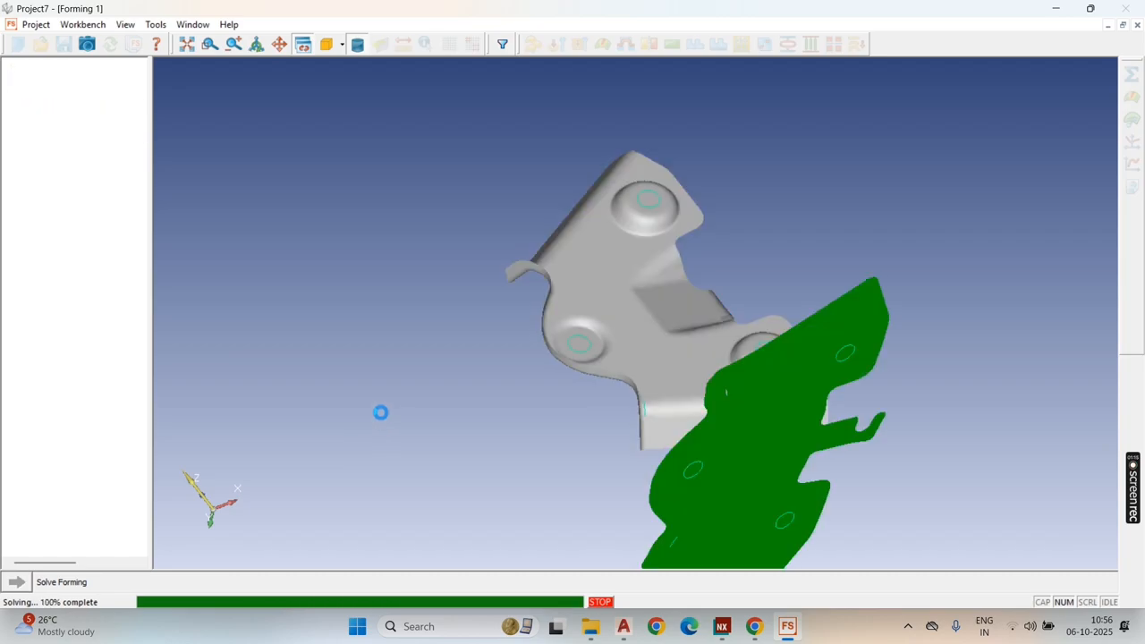
{"action": "middle_click_drag", "start_coordinate": [614, 367], "coordinate": [638, 315]}
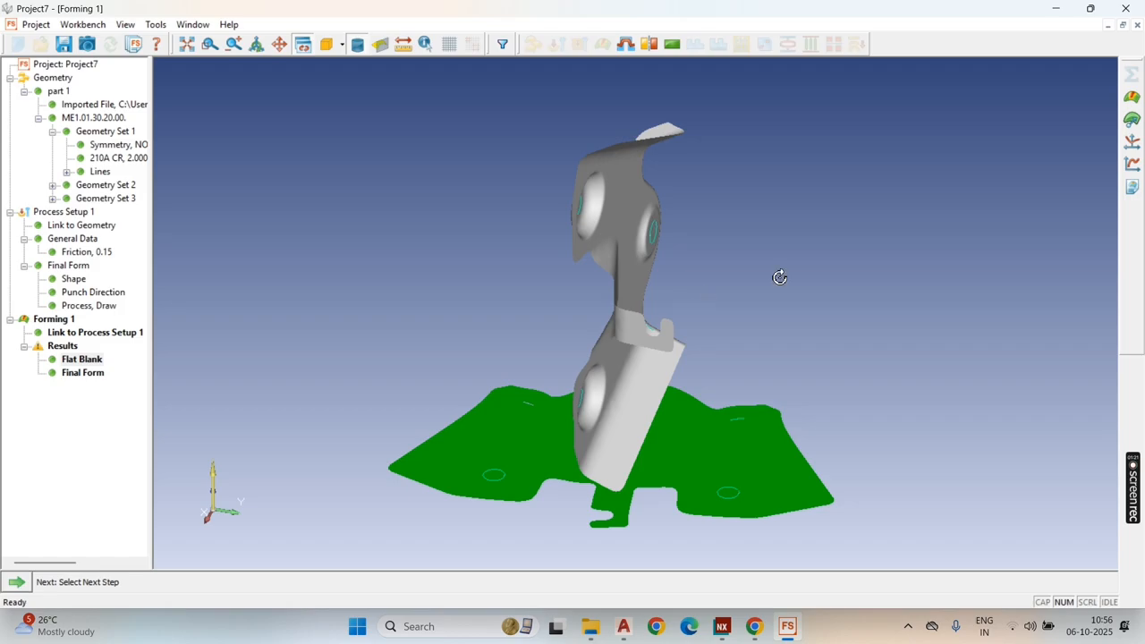
{"action": "mouse_move", "coordinate": [780, 277]}
{"action": "middle_mouse_down"}
{"action": "mouse_move", "coordinate": [747, 299]}
{"action": "mouse_move", "coordinate": [780, 291]}
{"action": "middle_mouse_up"}
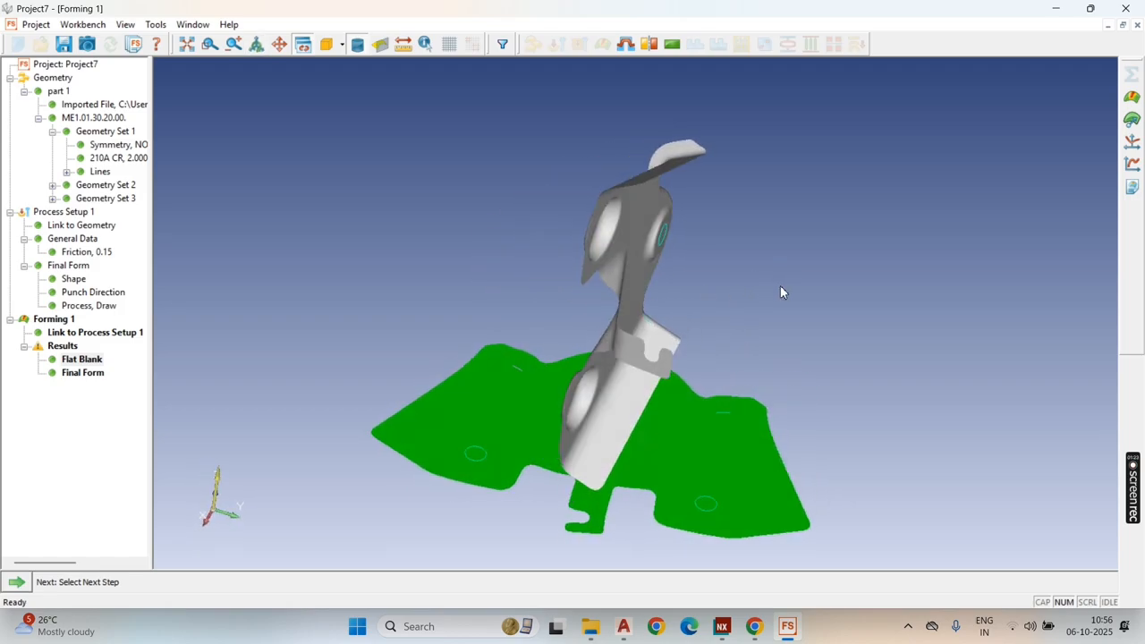
{"action": "middle_click_drag", "start_coordinate": [686, 313], "coordinate": [921, 286]}
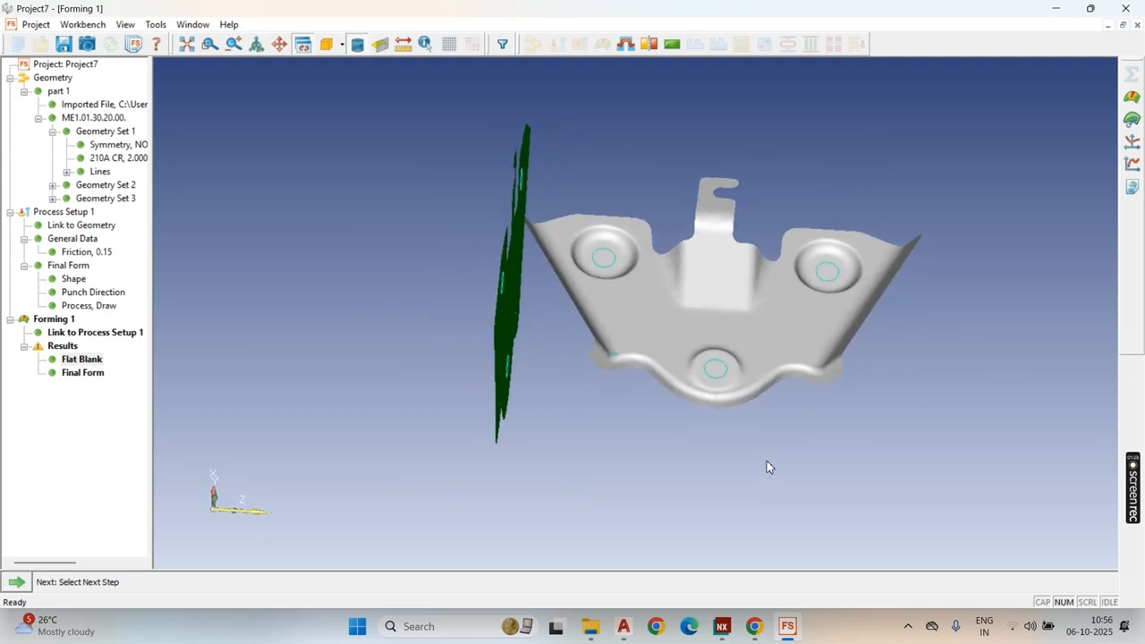
Step: Delete Process Setup 1 together with its linked forming analysis
{"action": "left_click", "coordinate": [61, 212]}
{"action": "right_click", "coordinate": [38, 214]}
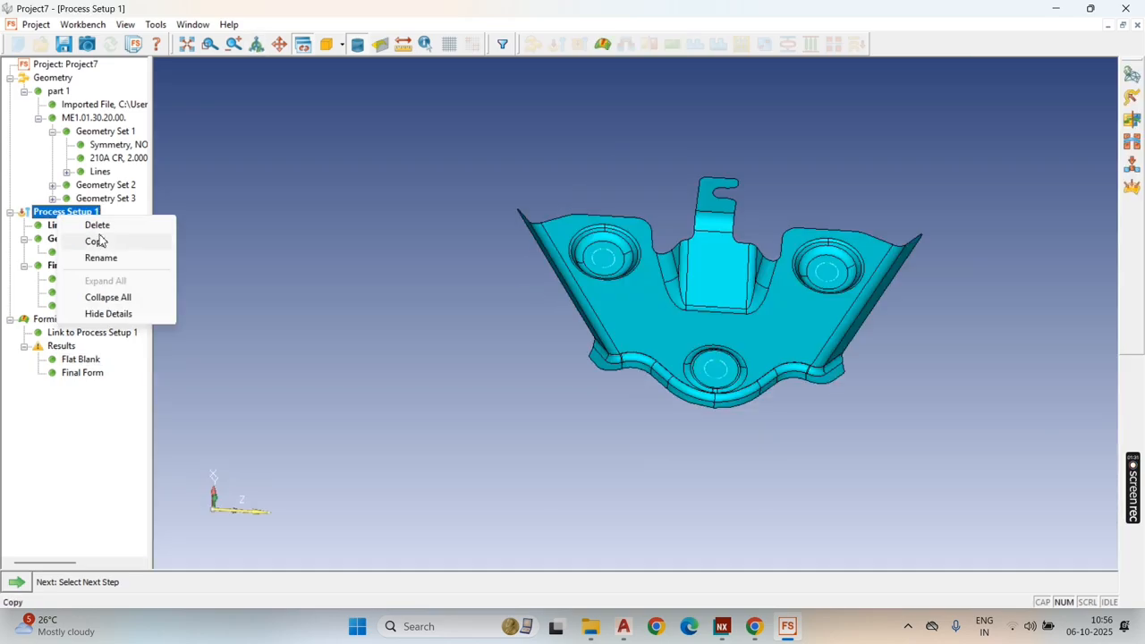
{"action": "left_click", "coordinate": [80, 225]}
{"action": "left_click", "coordinate": [598, 341]}
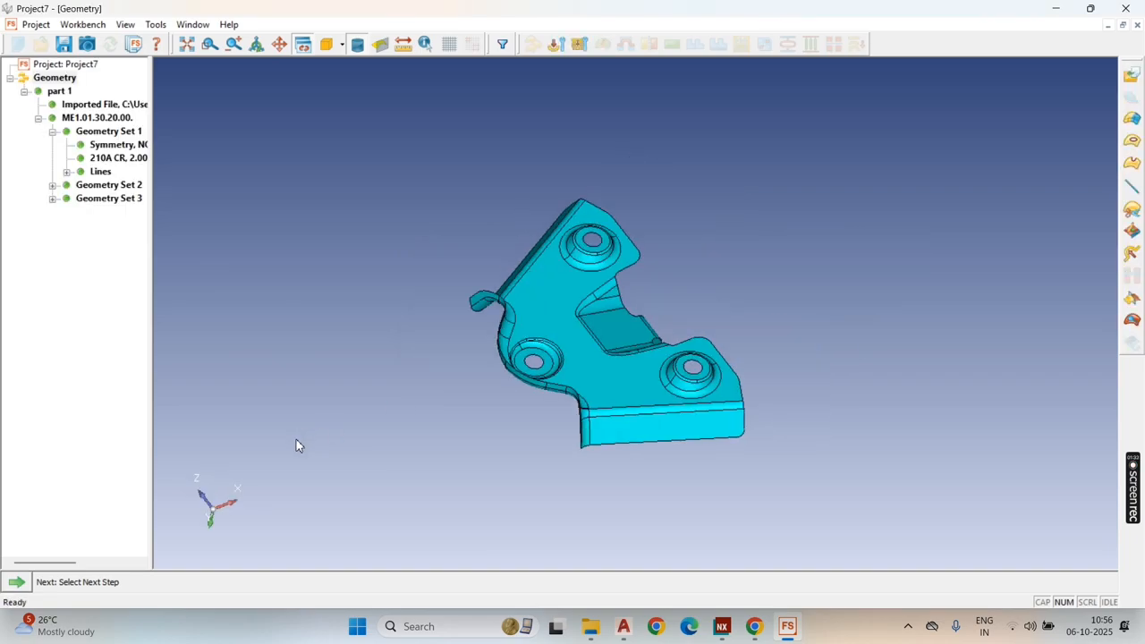
Step: Assign 210A CR material with a 2.000 mm thickness to Geometry Set 3
{"action": "mouse_move", "coordinate": [296, 441]}
{"action": "middle_mouse_down"}
{"action": "mouse_move", "coordinate": [535, 438]}
{"action": "mouse_move", "coordinate": [295, 443]}
{"action": "middle_mouse_up"}
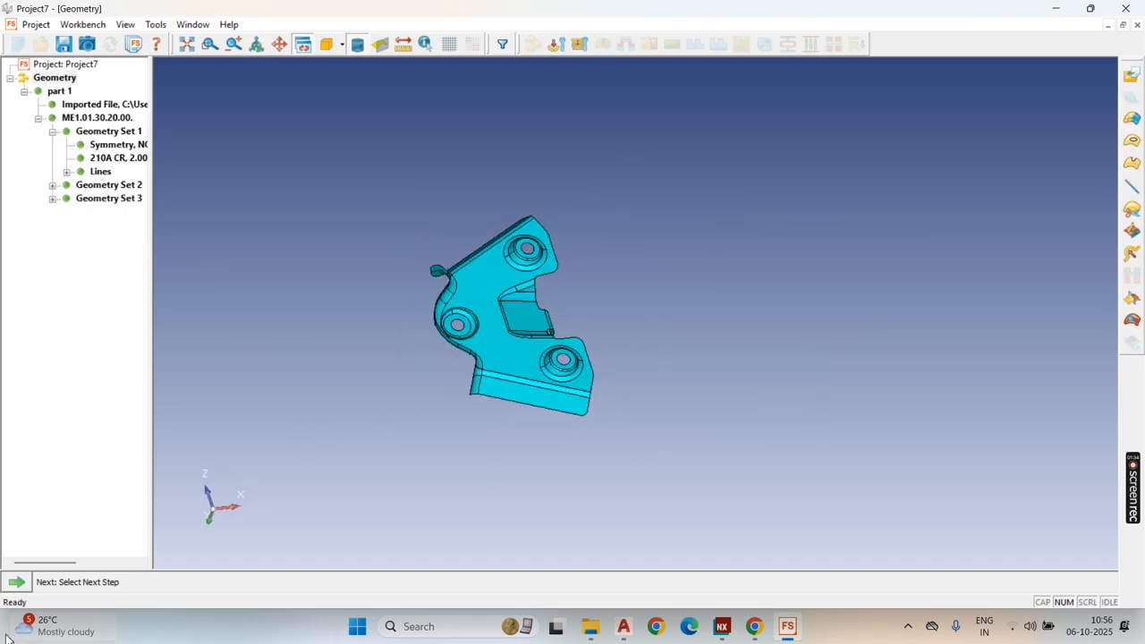
{"action": "left_click", "coordinate": [16, 582]}
{"action": "left_click", "coordinate": [56, 534]}
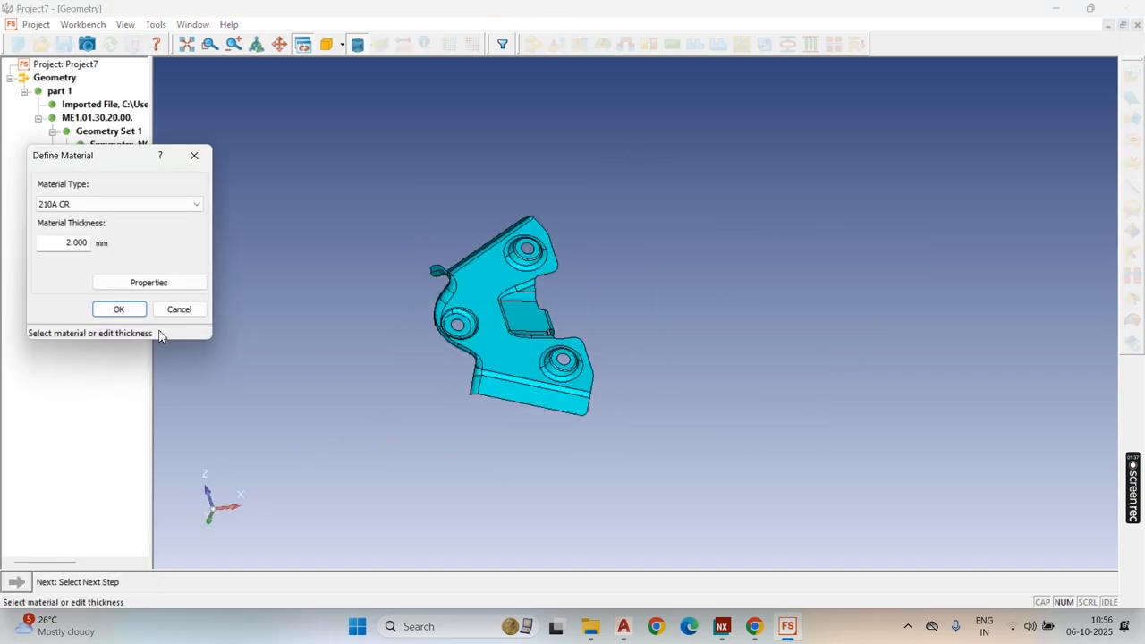
{"action": "left_click", "coordinate": [127, 312]}
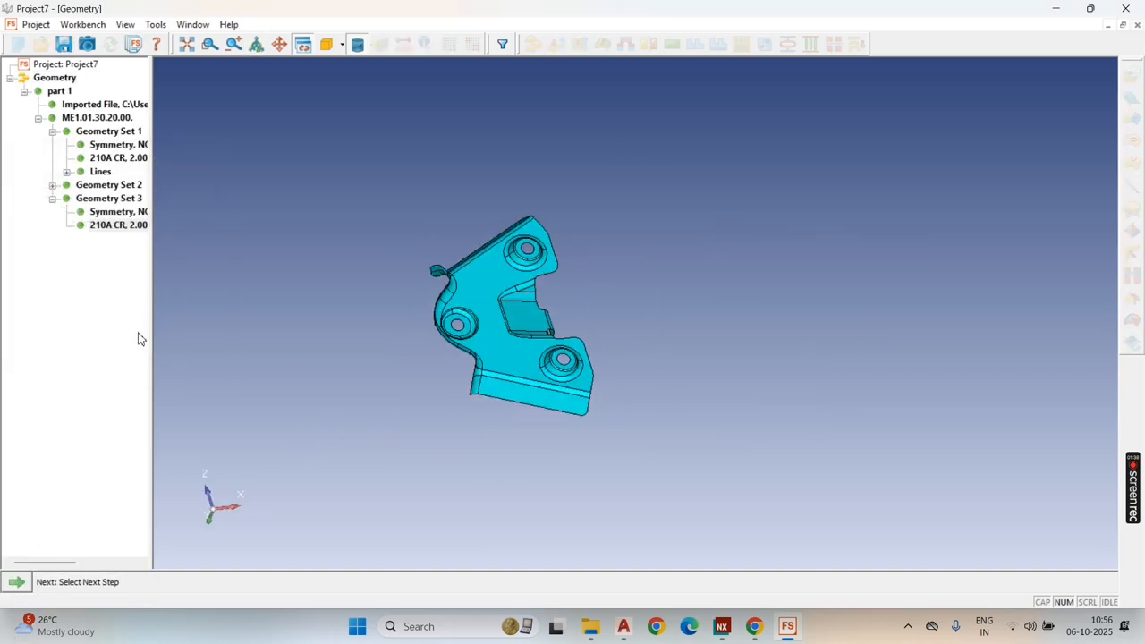
Step: Select all holes in Geometry Set 3 and fill them
{"action": "left_click", "coordinate": [16, 582]}
{"action": "left_click", "coordinate": [70, 549]}
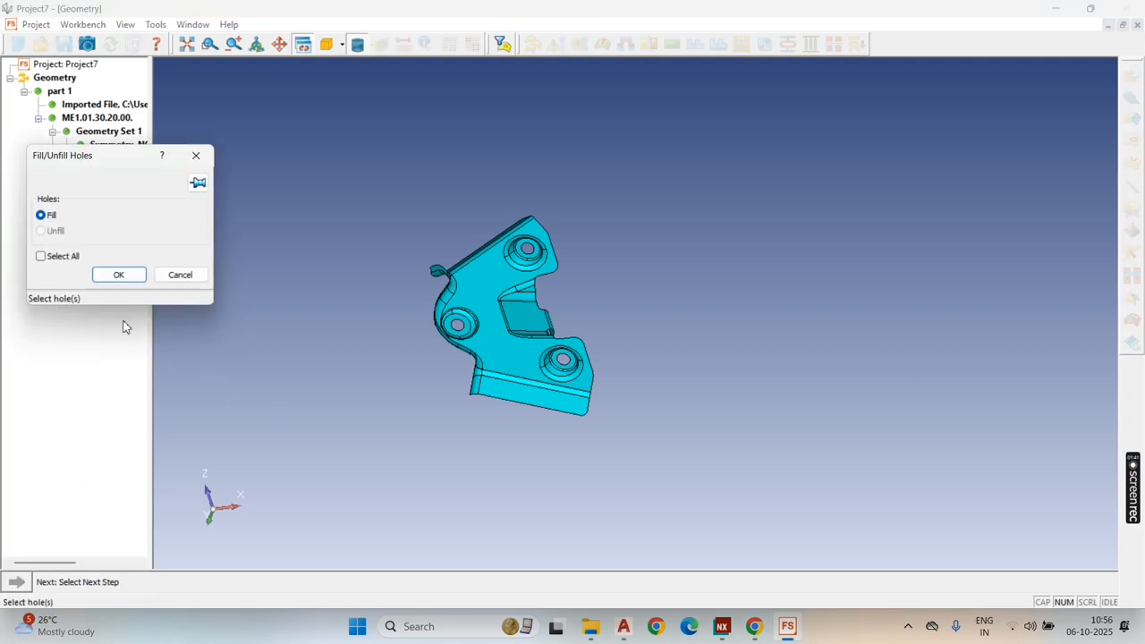
{"action": "left_click", "coordinate": [40, 256]}
{"action": "left_click", "coordinate": [122, 276]}
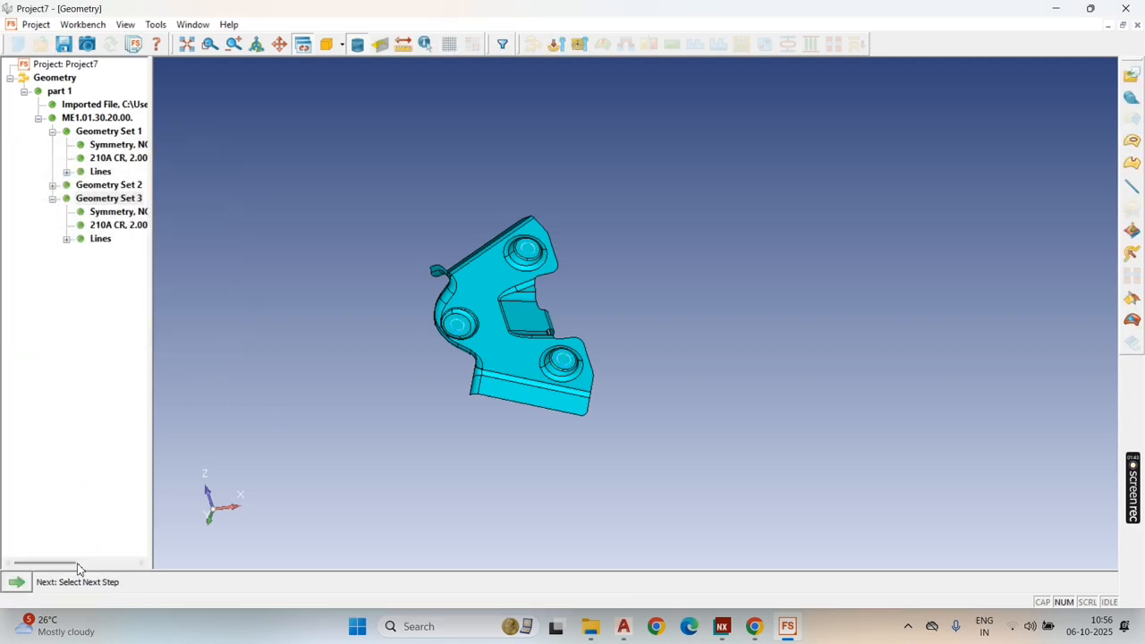
Step: Create a process setup from the geometry, accepting a 0.07 chord deviation and 2.302 mm maximum element size for the tool mesh
{"action": "left_click", "coordinate": [16, 581]}
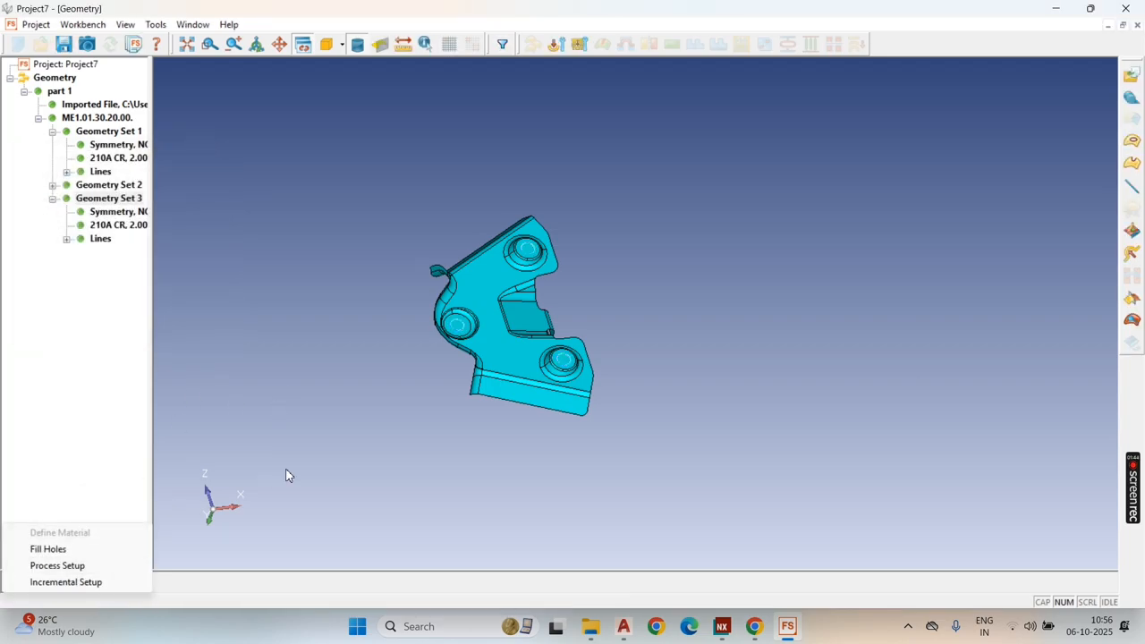
{"action": "left_click", "coordinate": [73, 563]}
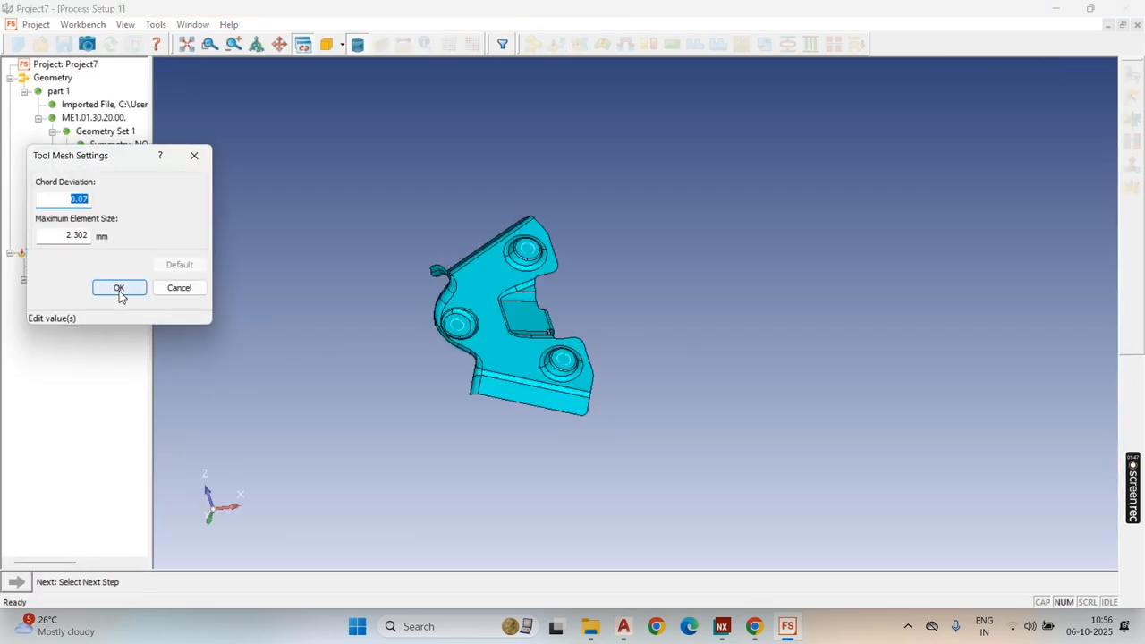
{"action": "left_click", "coordinate": [119, 288]}
Step: Define the punch direction normal to a picked point on the part's main flat face
{"action": "left_click", "coordinate": [17, 582]}
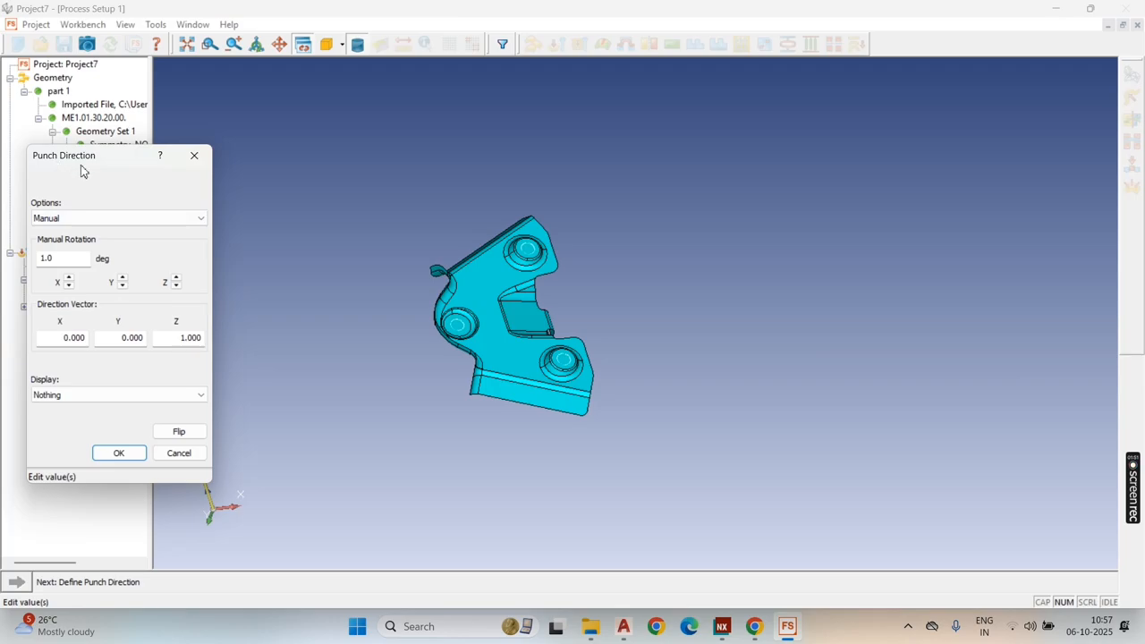
{"action": "left_click", "coordinate": [113, 218]}
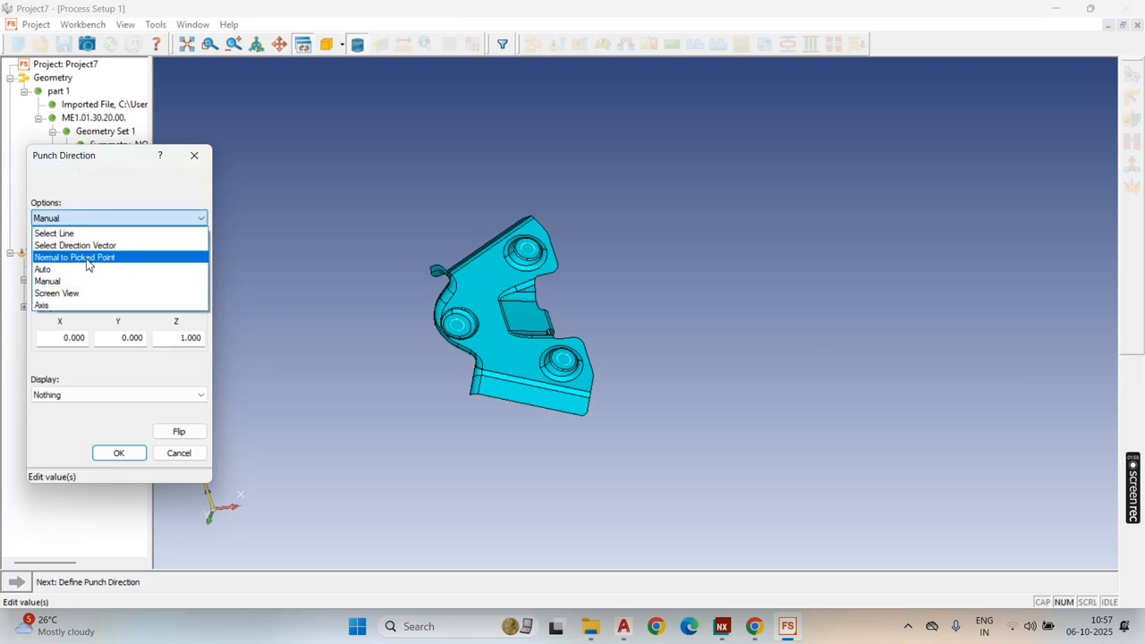
{"action": "left_click", "coordinate": [88, 259]}
{"action": "middle_click_drag", "start_coordinate": [464, 317], "coordinate": [485, 309]}
{"action": "left_click", "coordinate": [494, 295]}
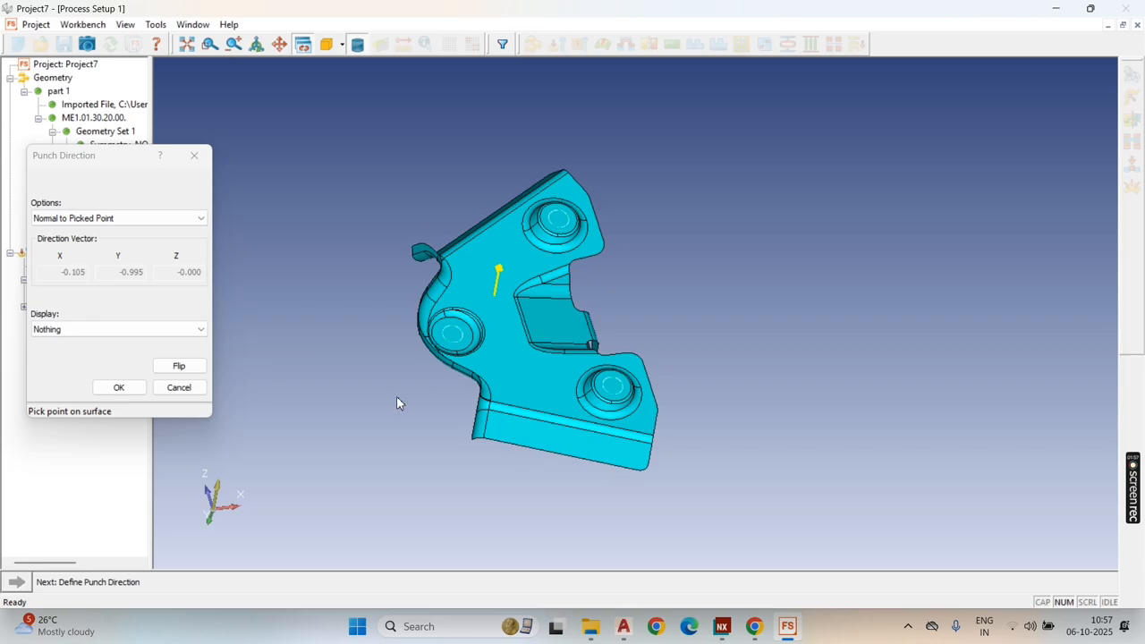
{"action": "mouse_move", "coordinate": [397, 404]}
{"action": "middle_mouse_down"}
{"action": "mouse_move", "coordinate": [397, 377]}
{"action": "mouse_move", "coordinate": [634, 388]}
{"action": "mouse_move", "coordinate": [639, 327]}
{"action": "mouse_move", "coordinate": [662, 343]}
{"action": "mouse_move", "coordinate": [582, 354]}
{"action": "middle_mouse_up"}
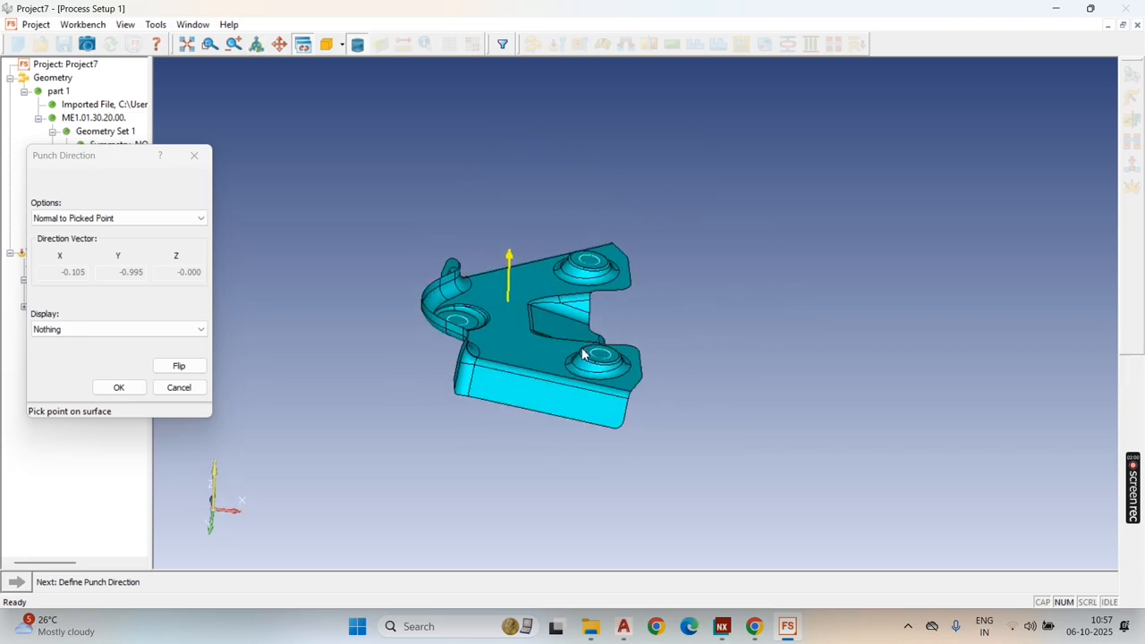
{"action": "left_click", "coordinate": [179, 366]}
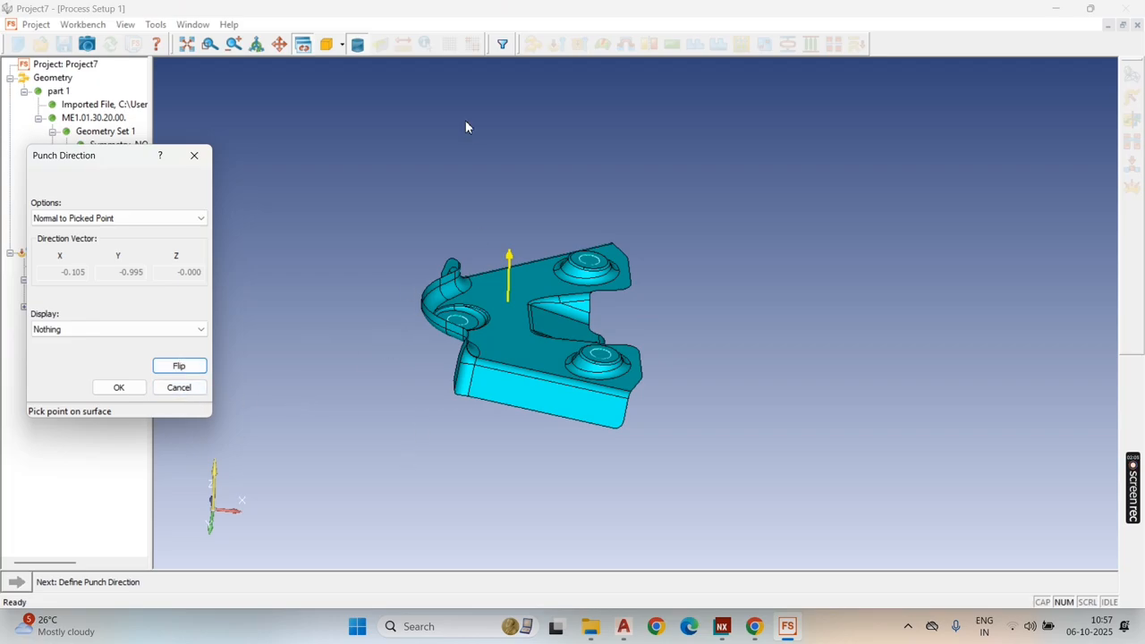
{"action": "left_click", "coordinate": [119, 387]}
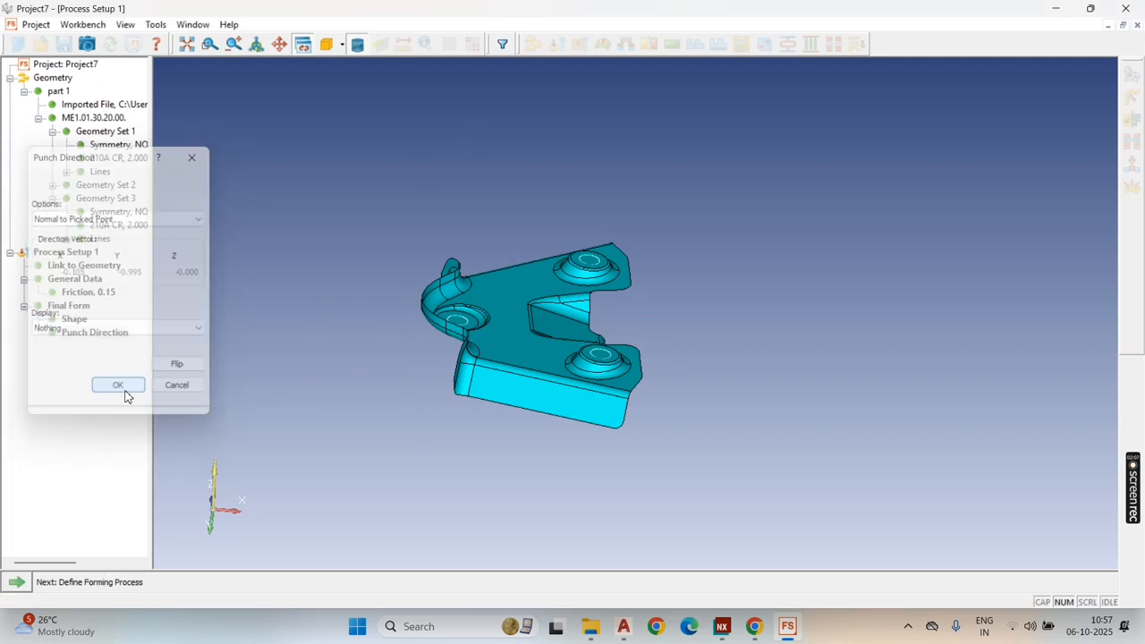
Step: Set the forming process to Draw, solve the forming analysis, and inspect the flat blank against the final form
{"action": "left_click", "coordinate": [16, 582]}
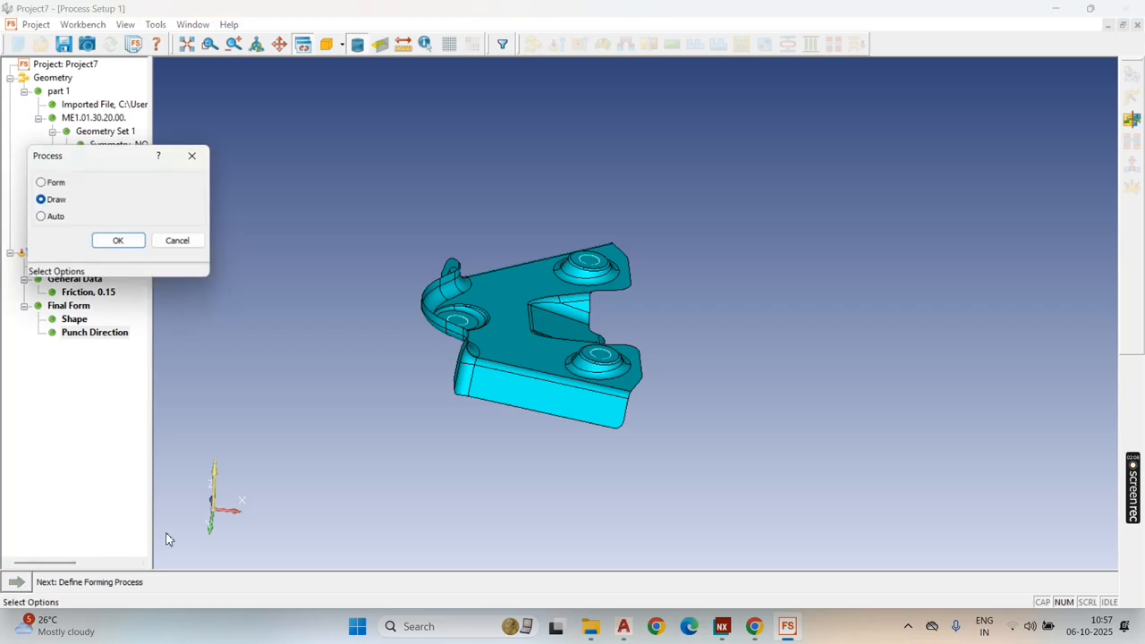
{"action": "left_click", "coordinate": [119, 242]}
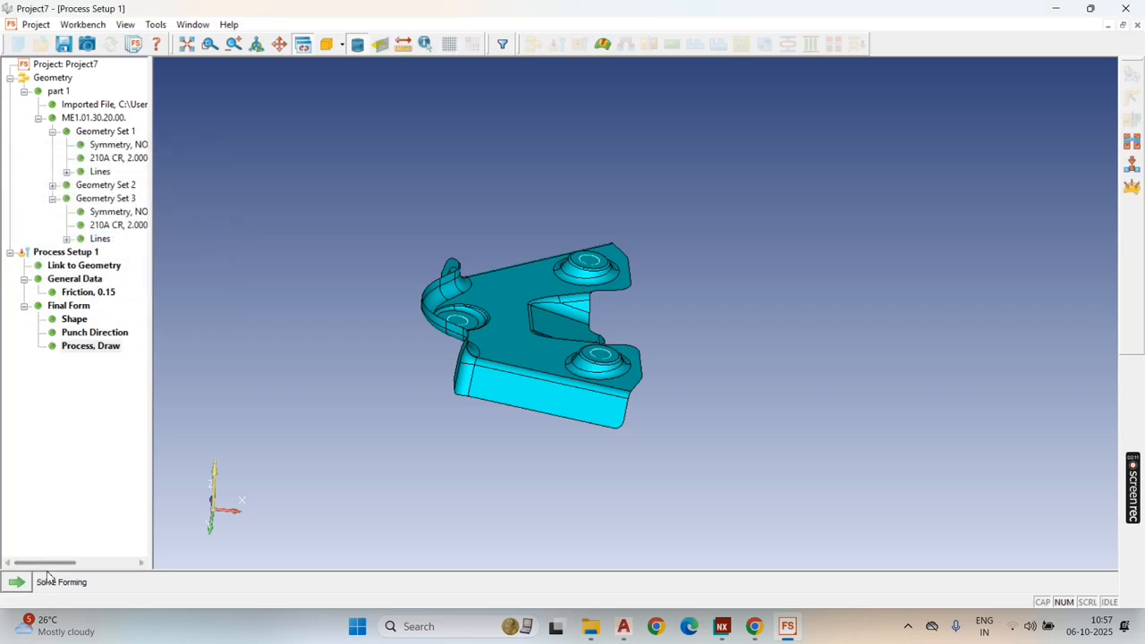
{"action": "left_click", "coordinate": [18, 583]}
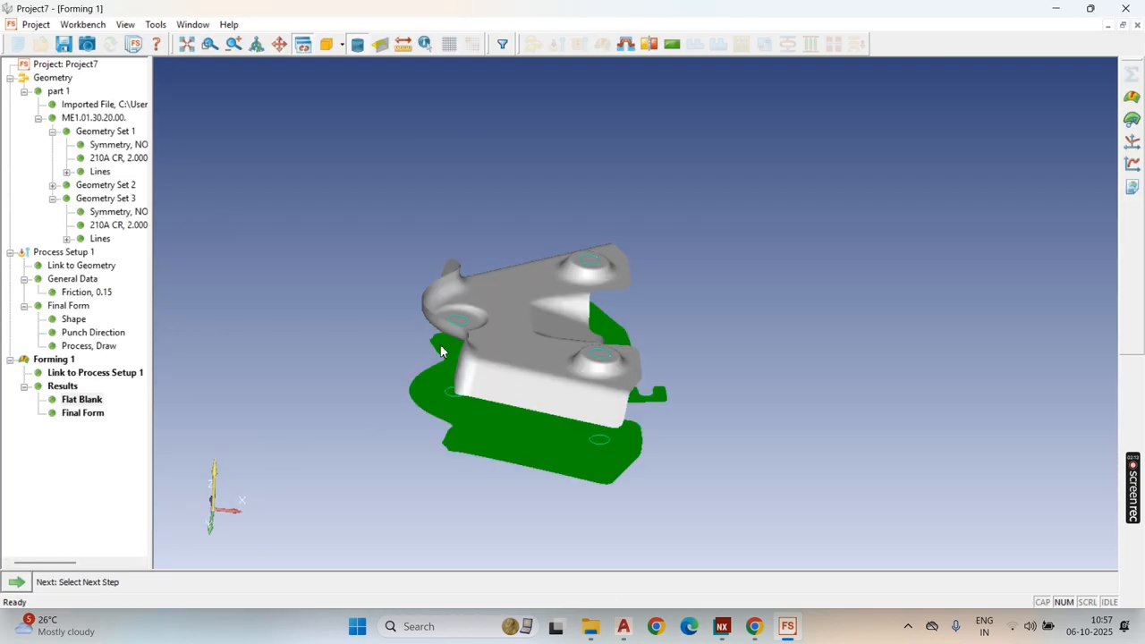
{"action": "middle_click_drag", "start_coordinate": [440, 348], "coordinate": [560, 427]}
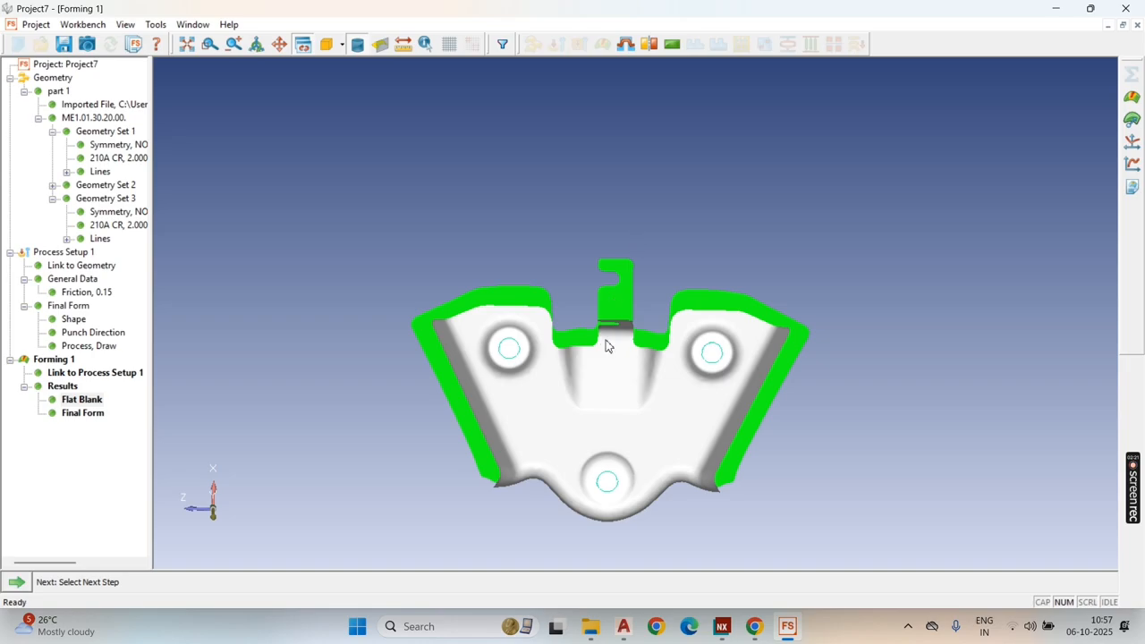
{"action": "middle_click_drag", "start_coordinate": [573, 481], "coordinate": [563, 320]}
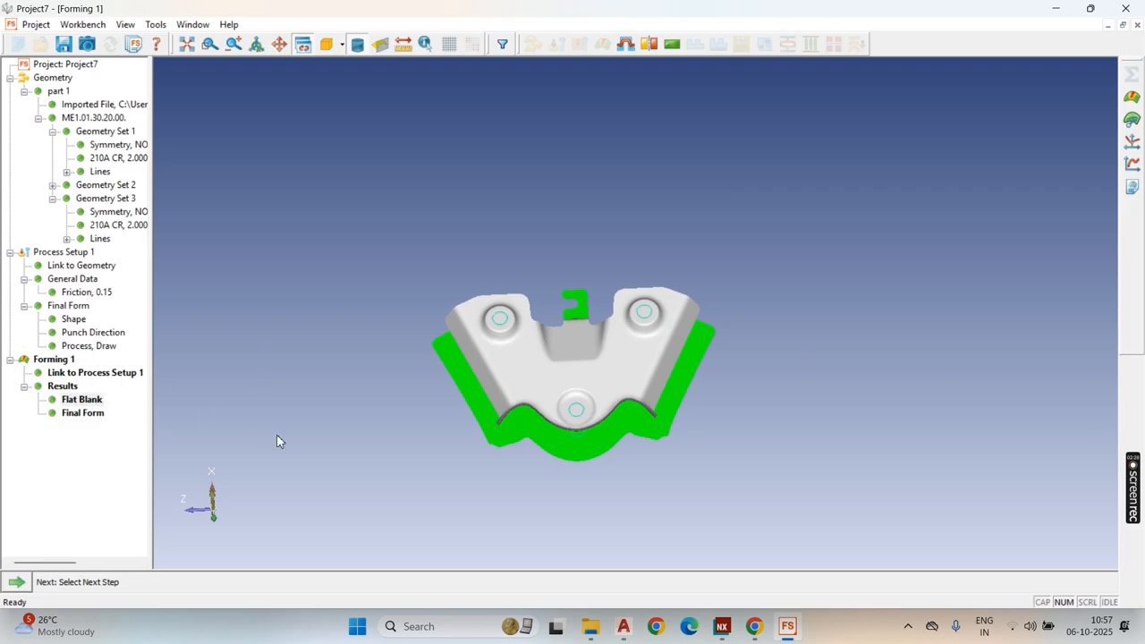
Step: Create a blank definition from the Forming 1 result and view the whole blank outline
{"action": "left_click", "coordinate": [16, 582]}
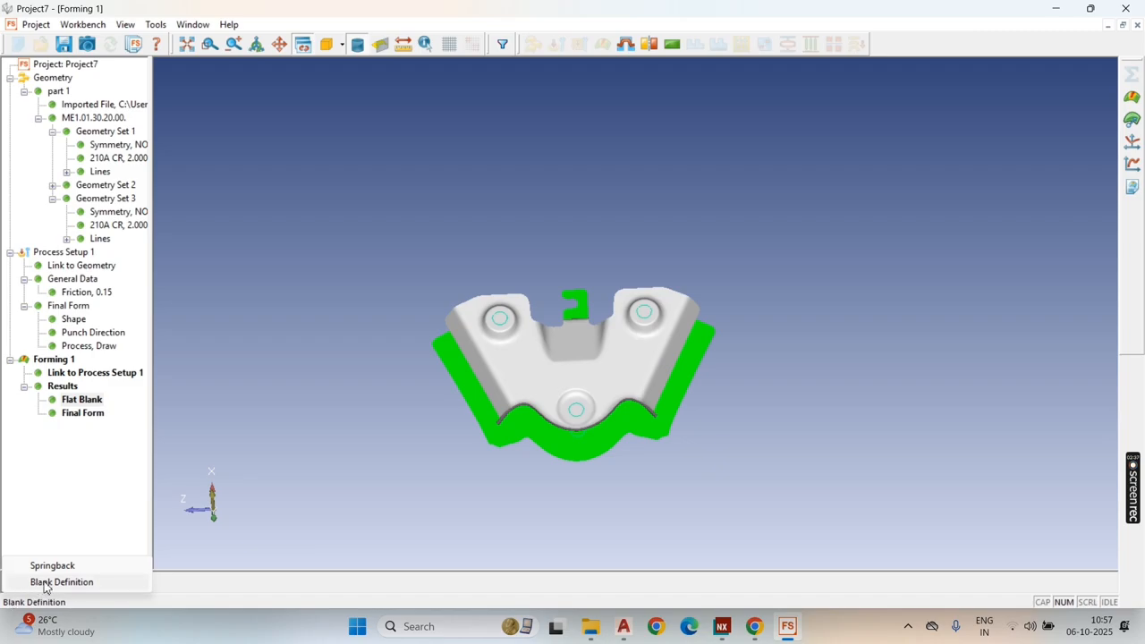
{"action": "left_click", "coordinate": [97, 583]}
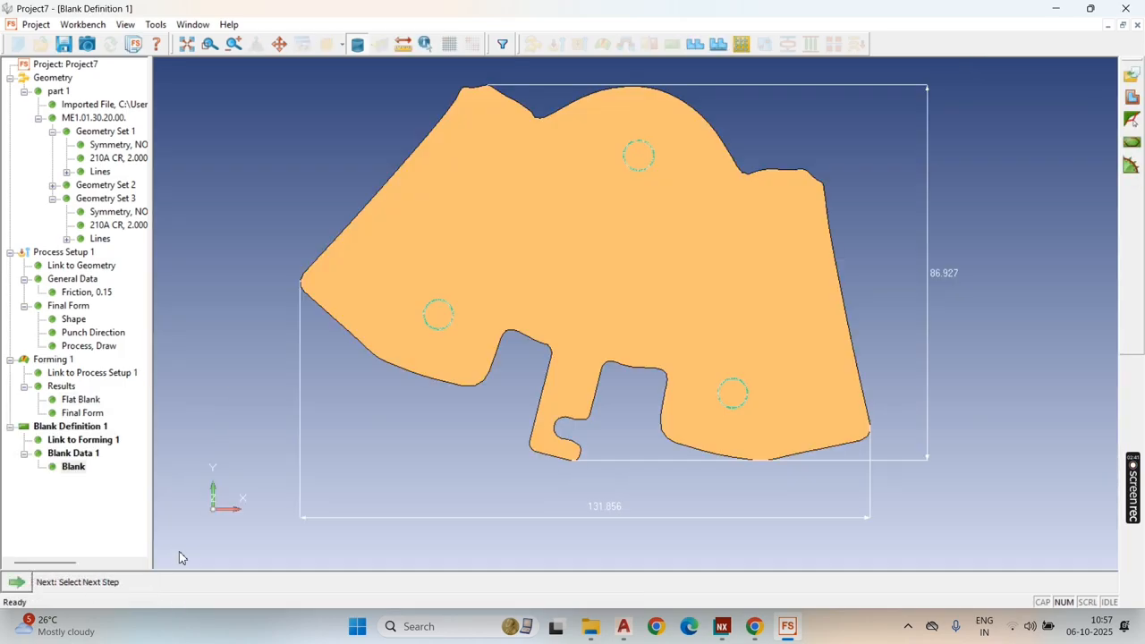
{"action": "scroll", "coordinate": [697, 378], "scroll_direction": "down", "scroll_amount": 2}
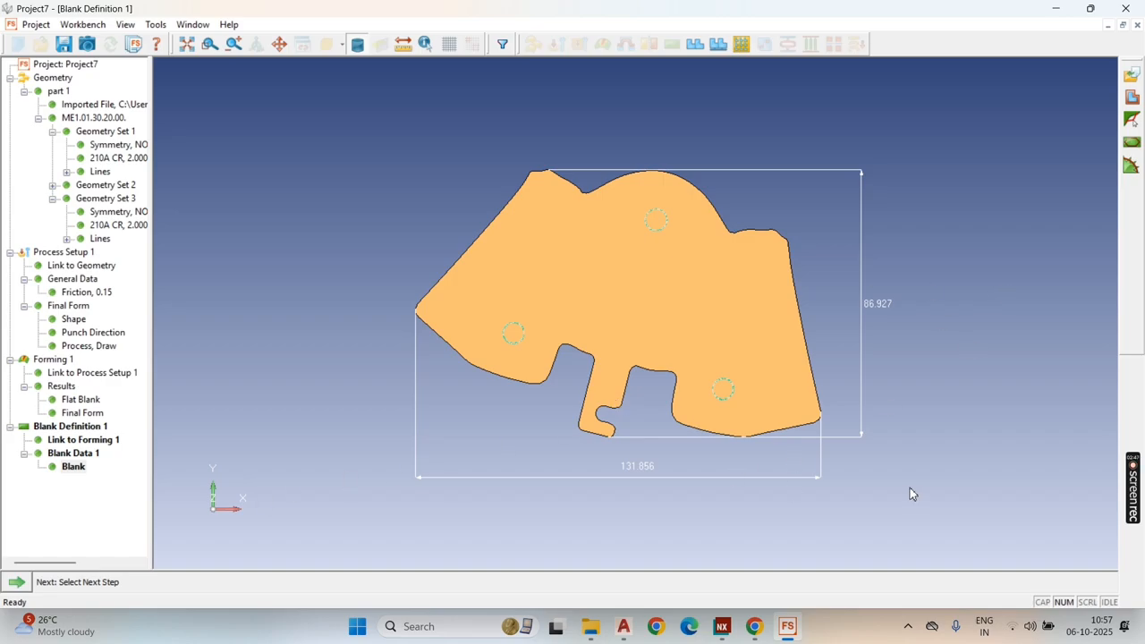
Step: Create a nesting for the blank with 2 mm between blanks and 2 mm from blank to coil edge
{"action": "left_click", "coordinate": [17, 583]}
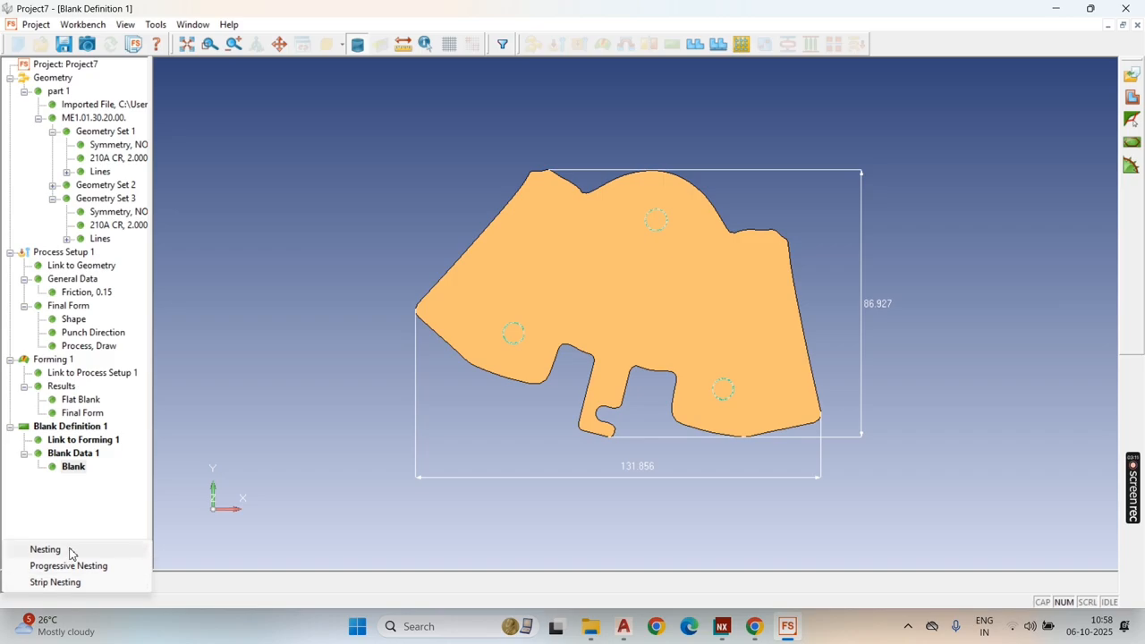
{"action": "left_click", "coordinate": [70, 552]}
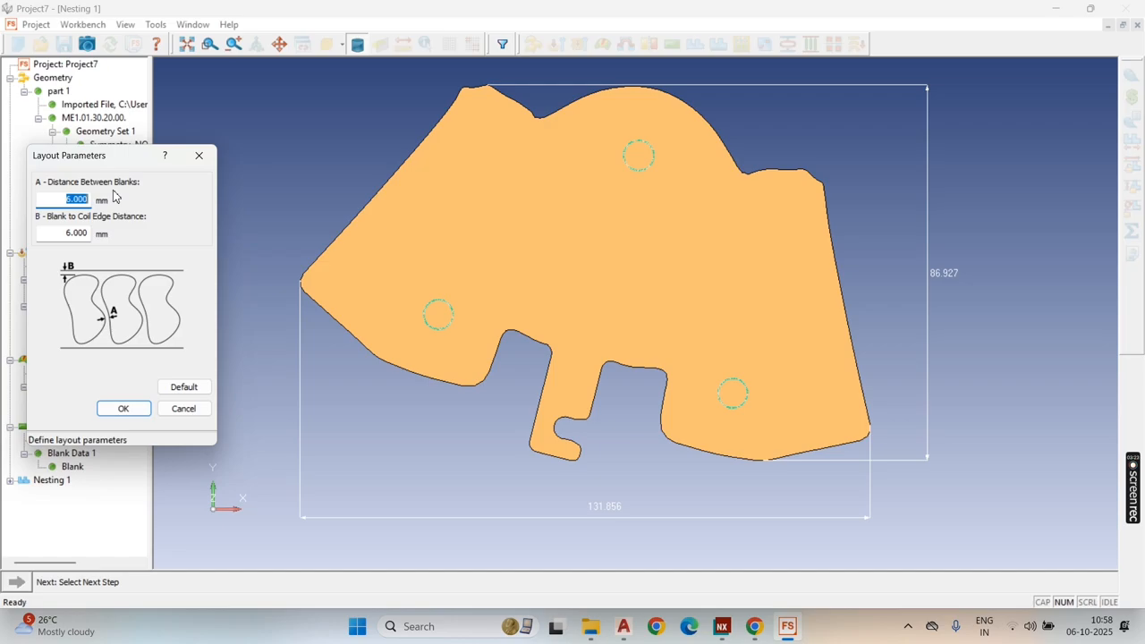
{"action": "type", "text": "2"}
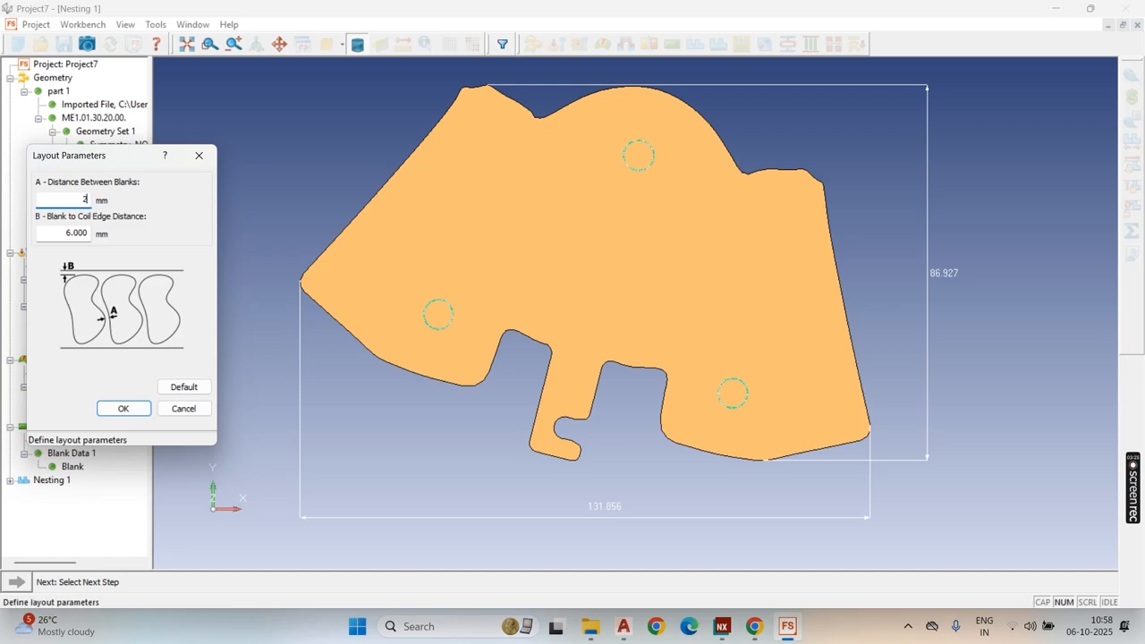
{"action": "key", "text": "Tab"}
{"action": "type", "text": "2"}
{"action": "left_click", "coordinate": [127, 409]}
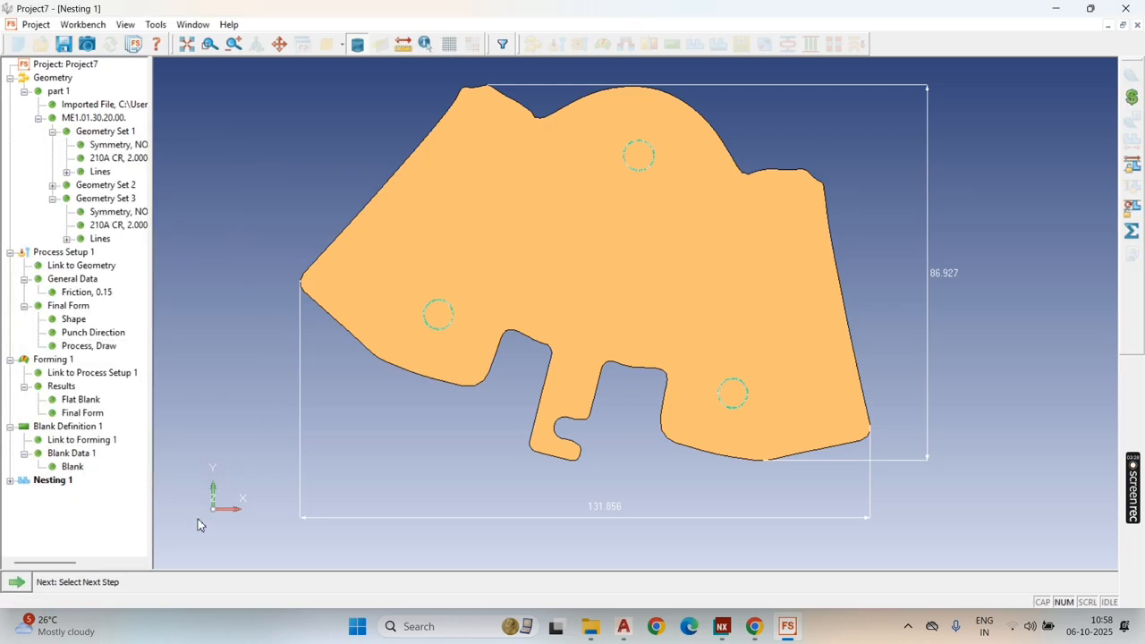
Step: Solve the One Up nesting and select the One Up 1 layout
{"action": "left_click", "coordinate": [18, 581]}
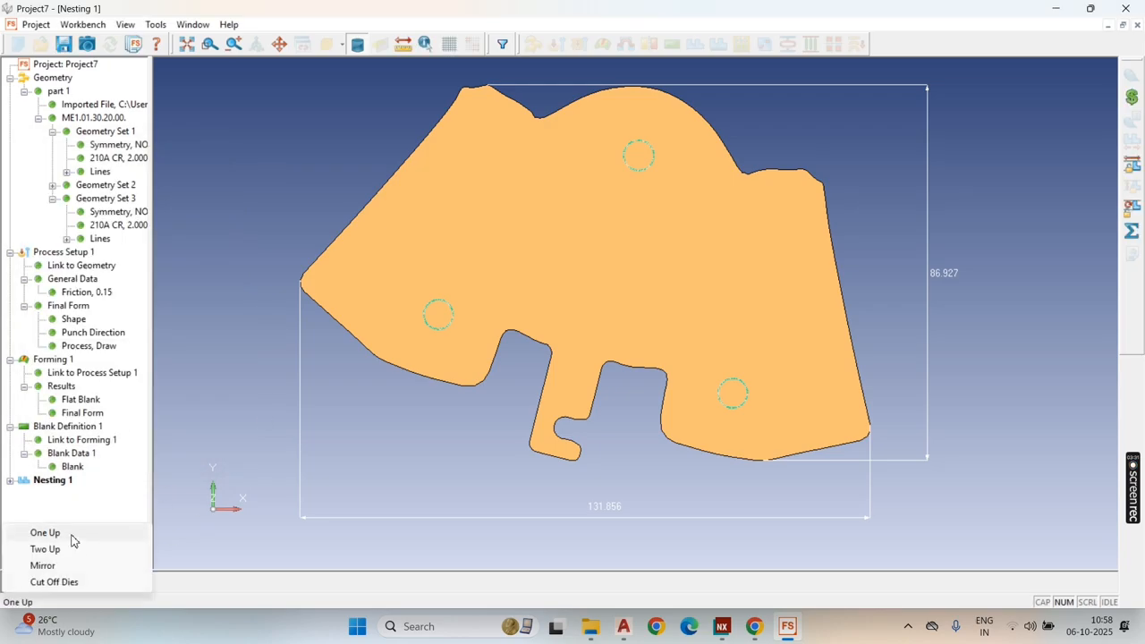
{"action": "left_click", "coordinate": [69, 535]}
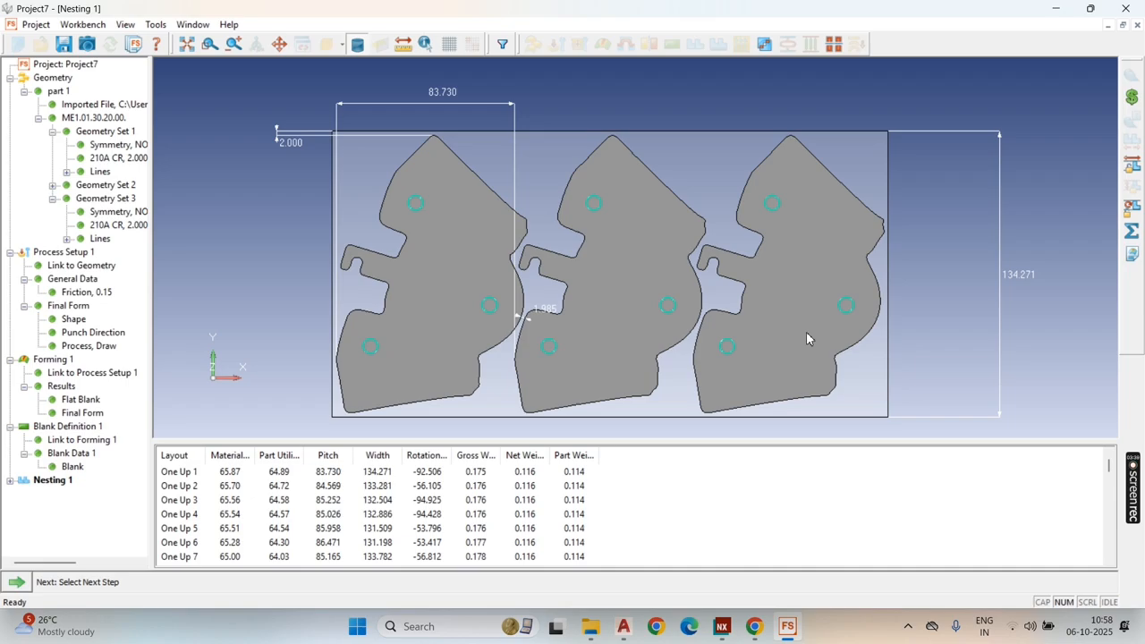
{"action": "left_click", "coordinate": [280, 474]}
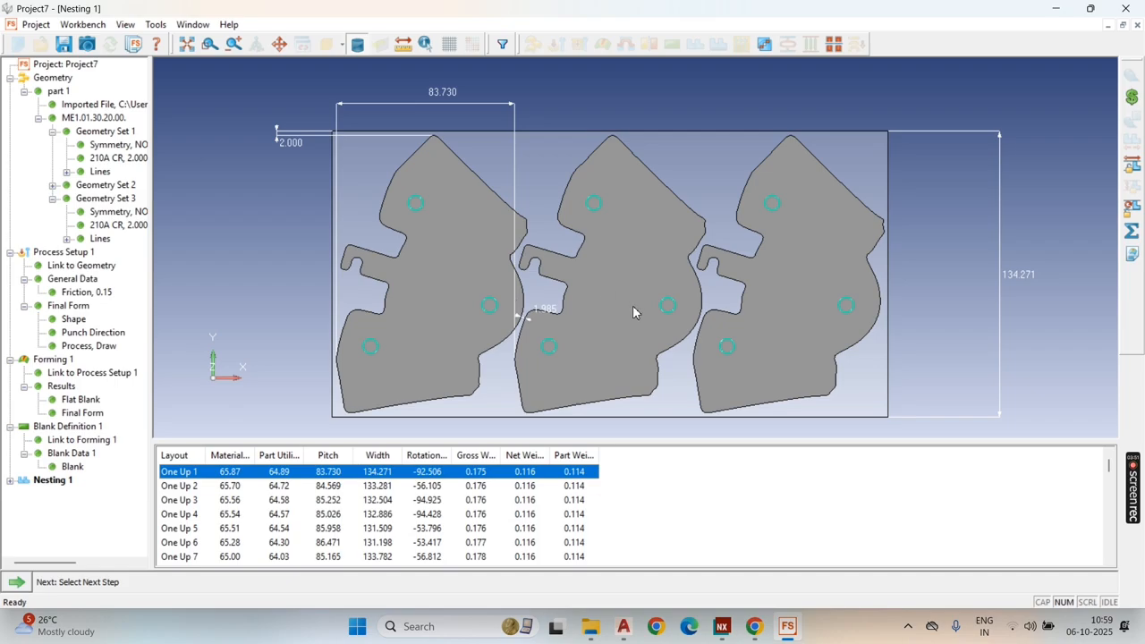
Step: Solve the Two Up and Mirror nestings and select the Mirror 1 layout
{"action": "left_click", "coordinate": [1133, 232]}
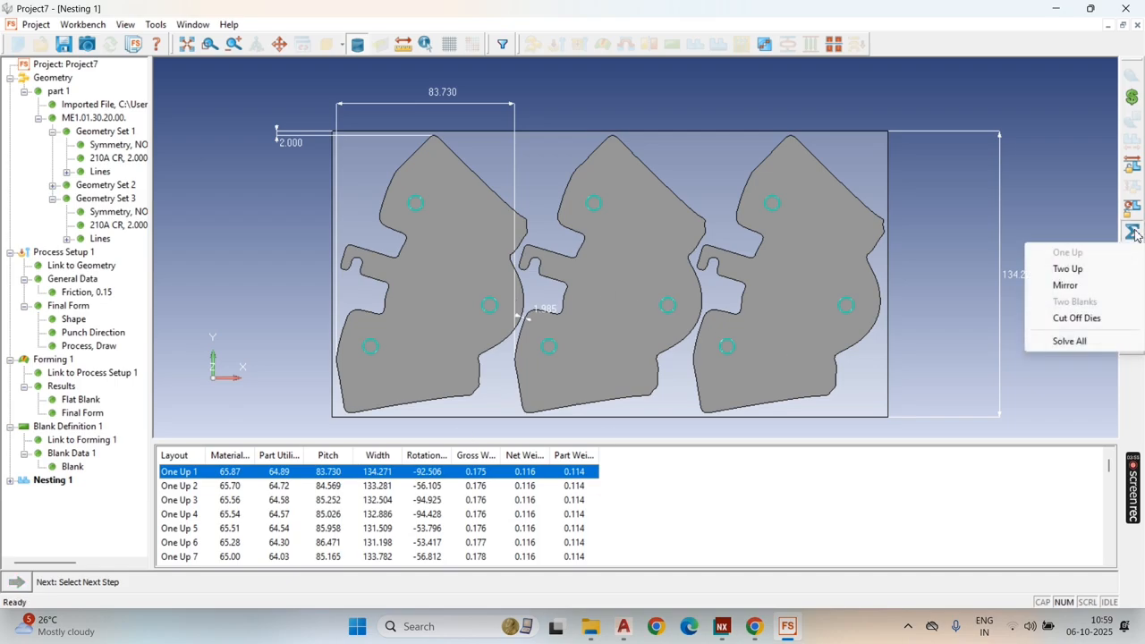
{"action": "left_click", "coordinate": [1067, 269]}
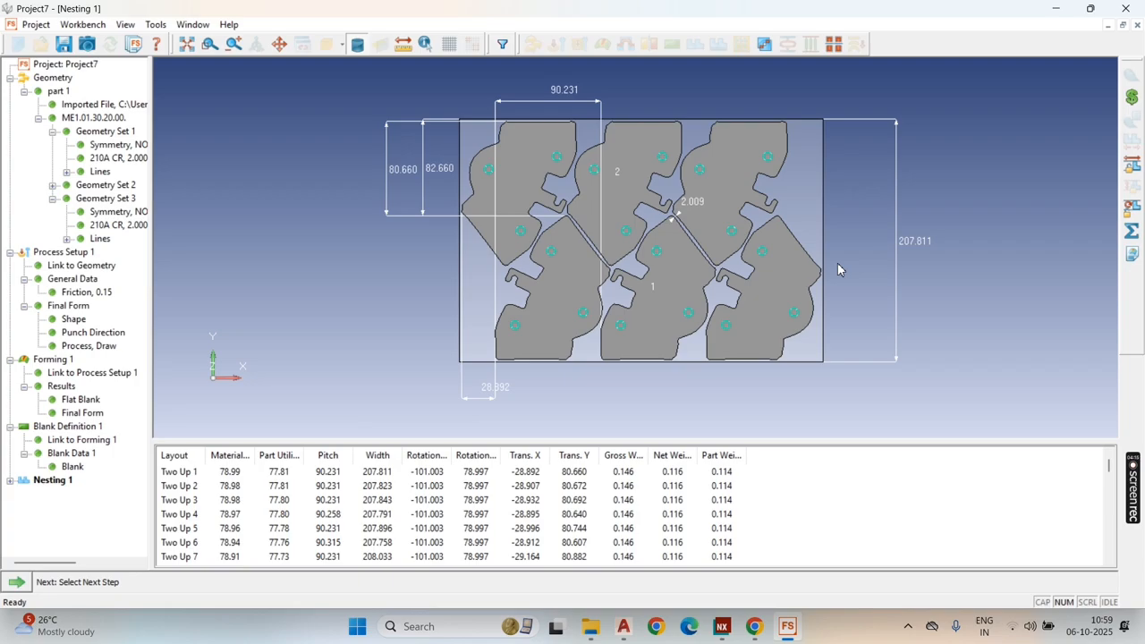
{"action": "left_click", "coordinate": [1132, 231]}
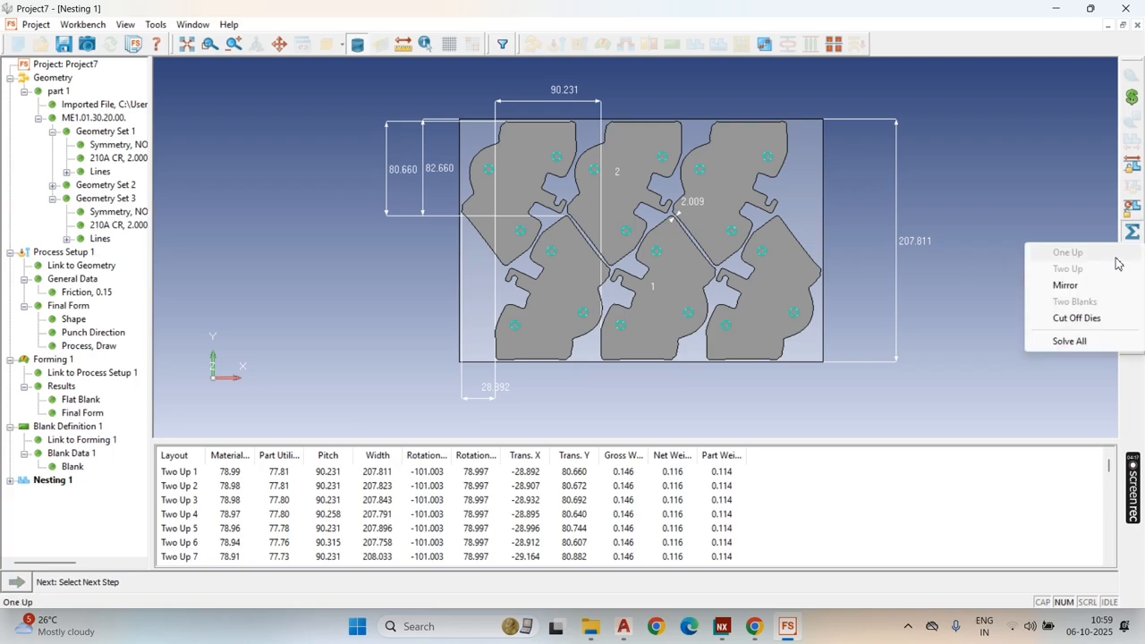
{"action": "left_click", "coordinate": [1083, 286]}
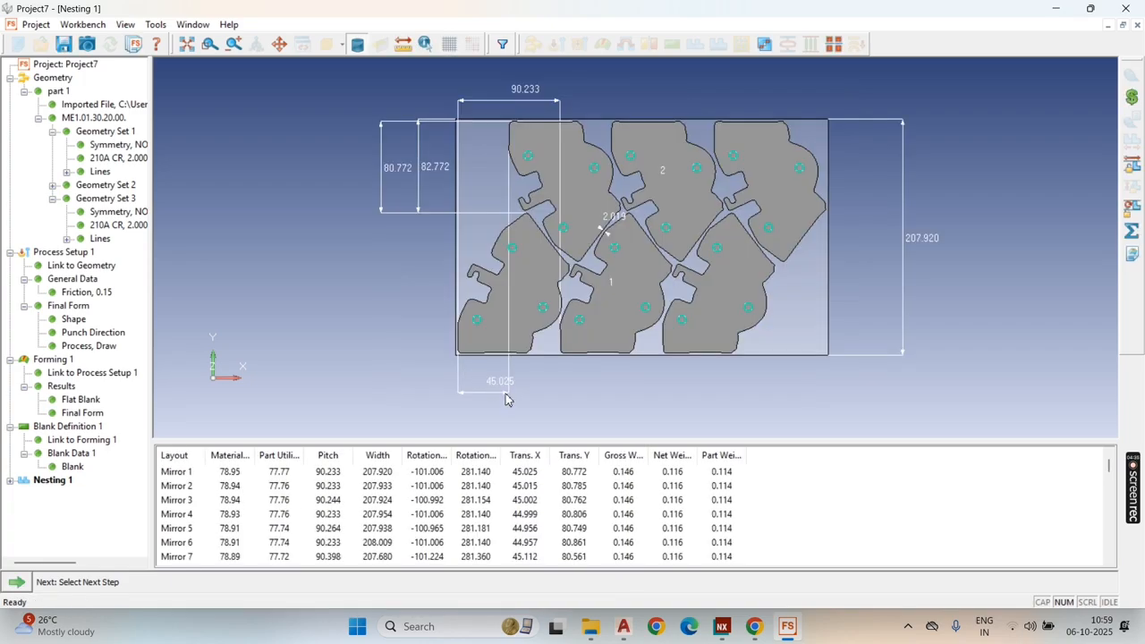
{"action": "left_click", "coordinate": [277, 475]}
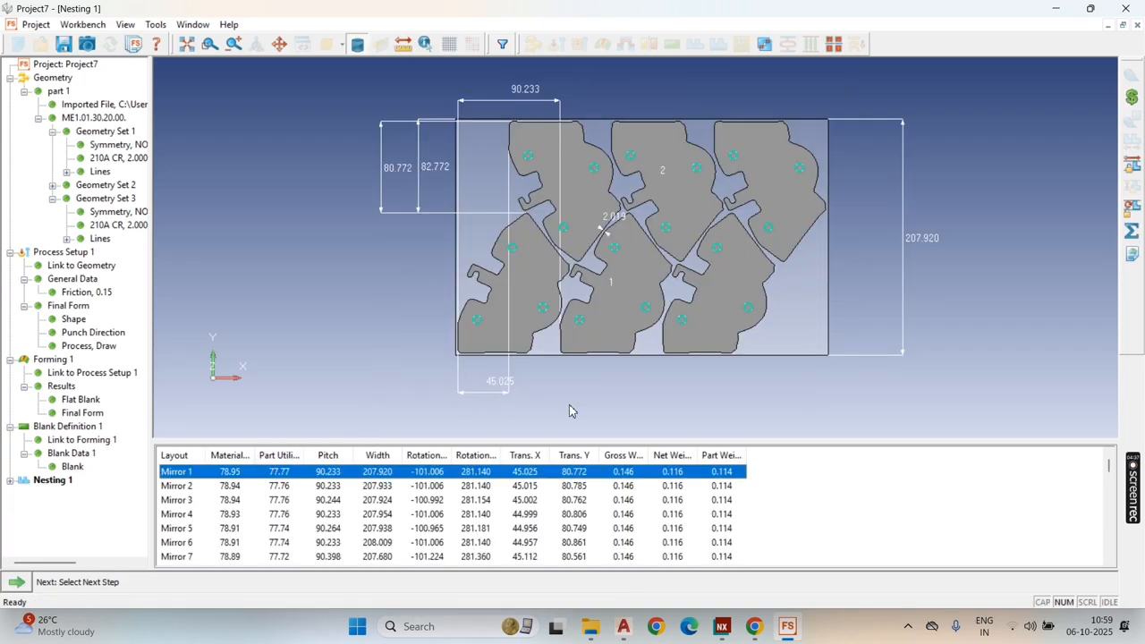
Step: Solve the Cut Off Dies nesting and compare its Miter, Trapezoid, Parallelogram, Chevron and Rectangle layouts
{"action": "left_click", "coordinate": [1132, 231]}
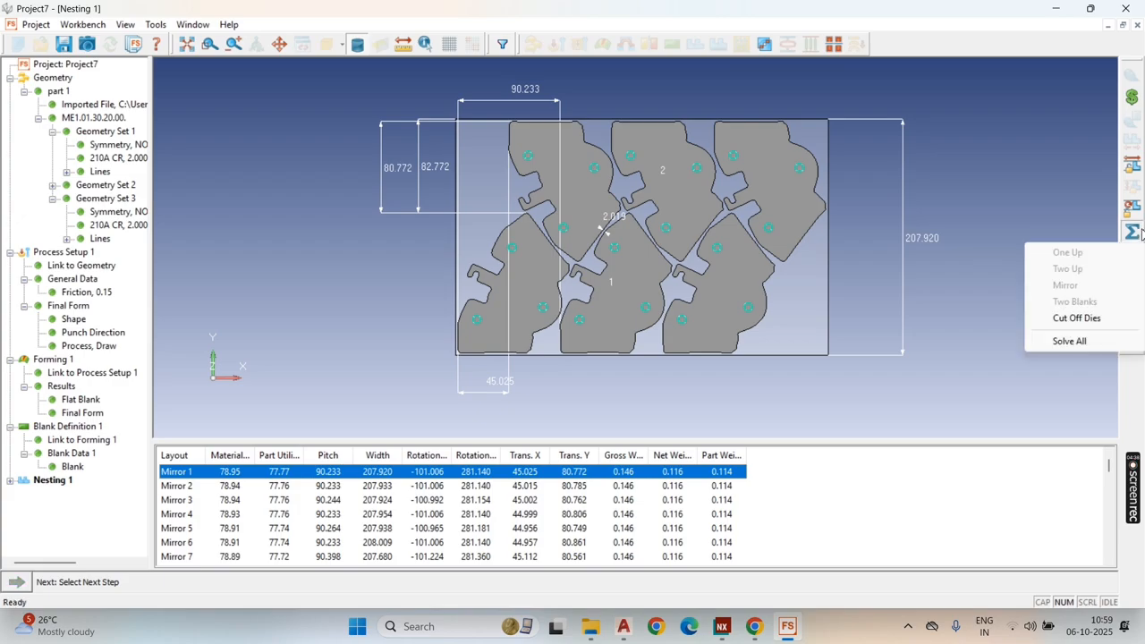
{"action": "left_click", "coordinate": [1076, 318]}
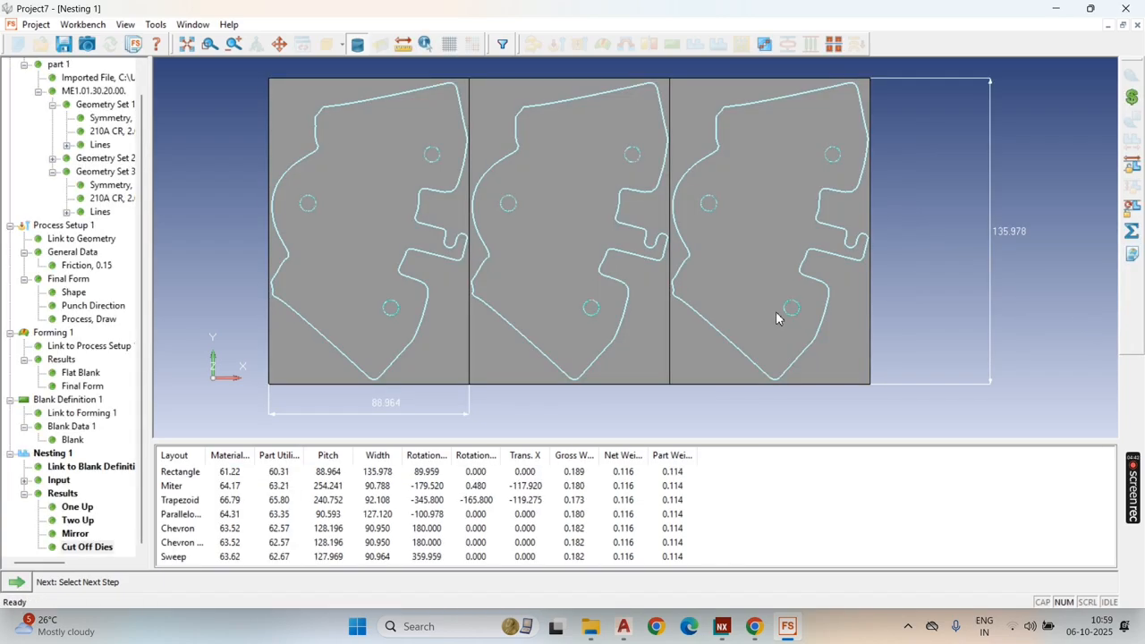
{"action": "left_click", "coordinate": [225, 485]}
{"action": "left_click", "coordinate": [225, 501]}
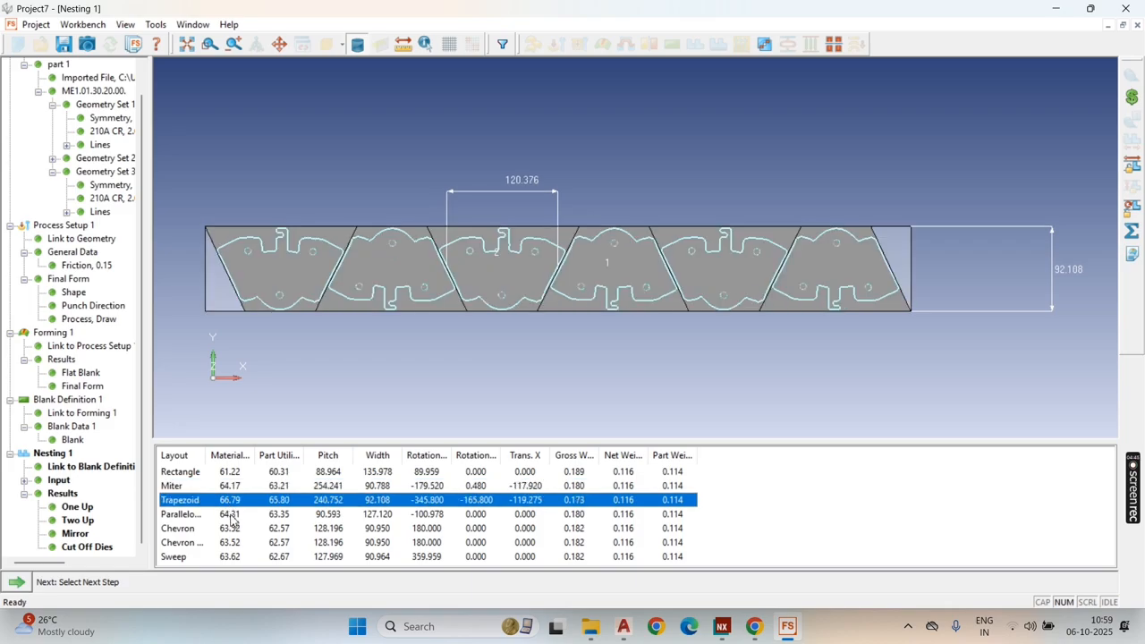
{"action": "left_click", "coordinate": [227, 515]}
{"action": "left_click", "coordinate": [230, 528]}
{"action": "left_click", "coordinate": [238, 474]}
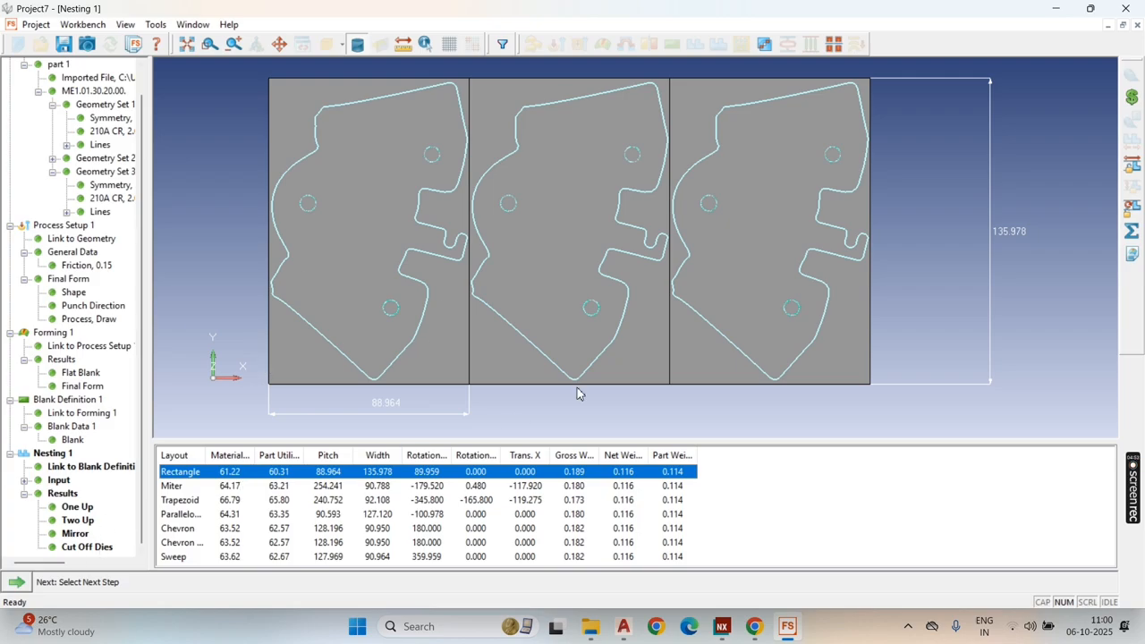
Step: Collapse the Results branch of Nesting 1
{"action": "left_click", "coordinate": [1132, 232]}
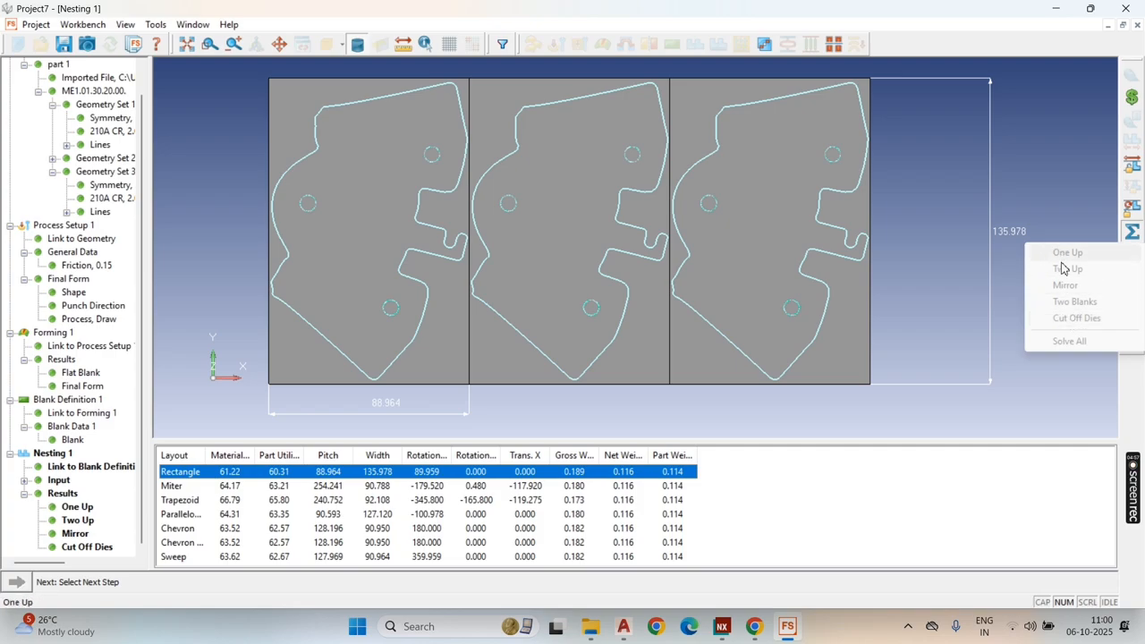
{"action": "left_click", "coordinate": [781, 417]}
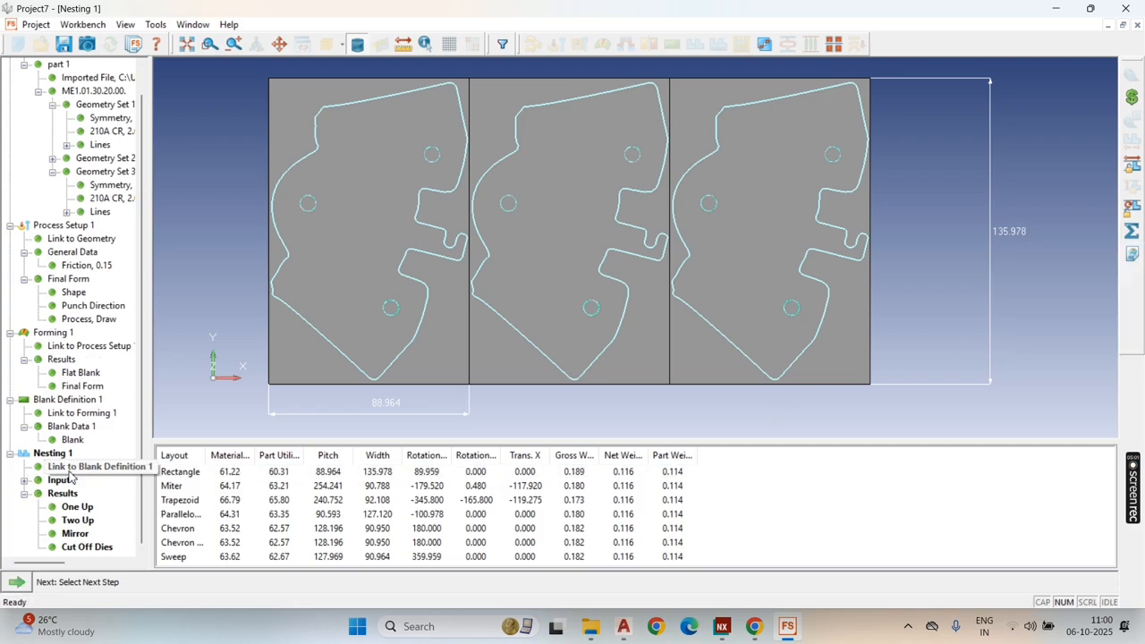
{"action": "left_click", "coordinate": [24, 494]}
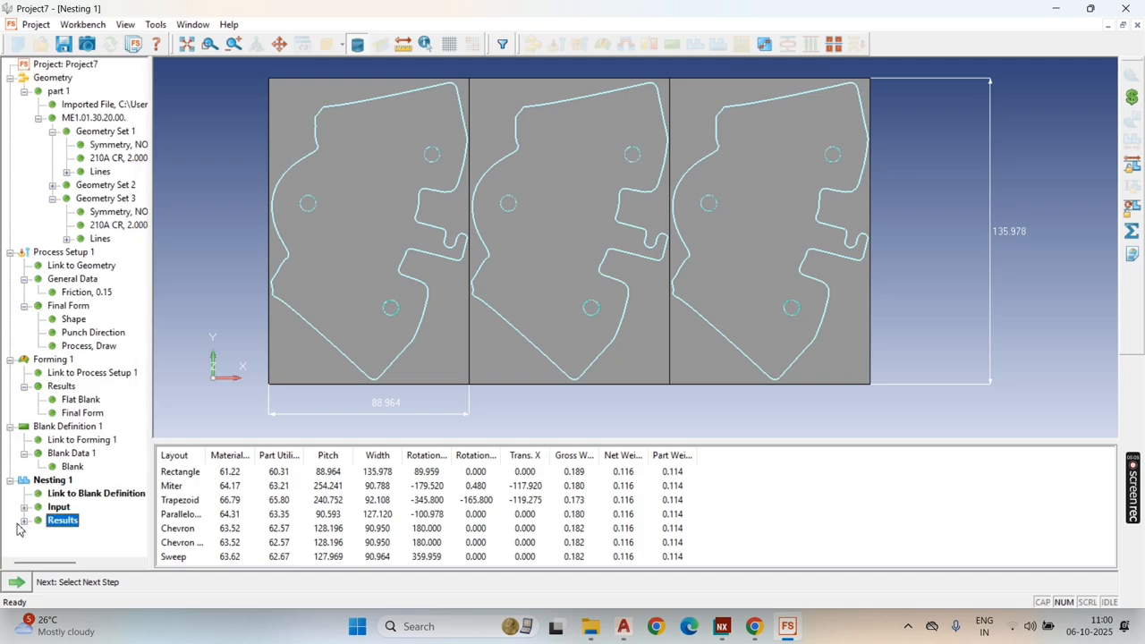
Step: Review the One Up, Two Up and Cut Off Dies layouts in the results of Nesting 1
{"action": "left_click", "coordinate": [24, 520]}
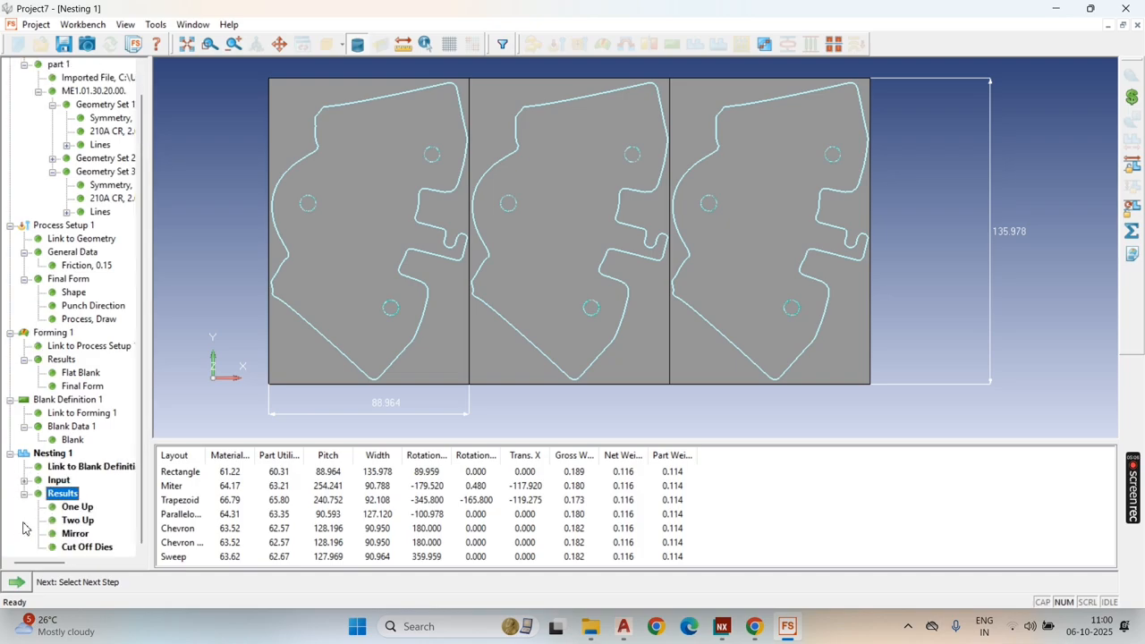
{"action": "left_click", "coordinate": [78, 507]}
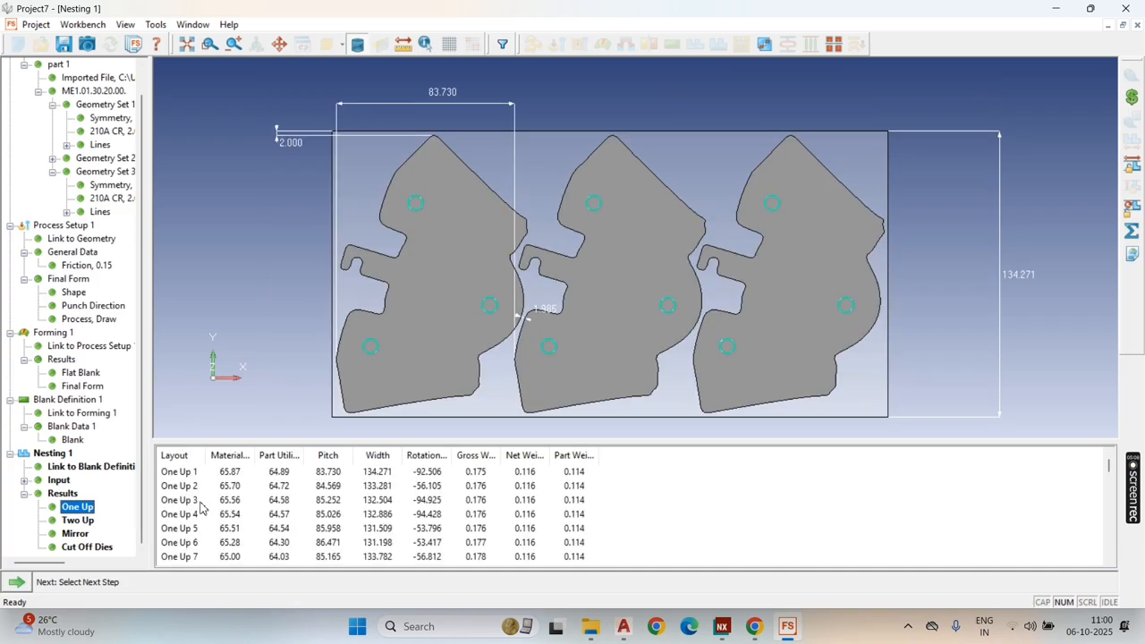
{"action": "left_click", "coordinate": [91, 520]}
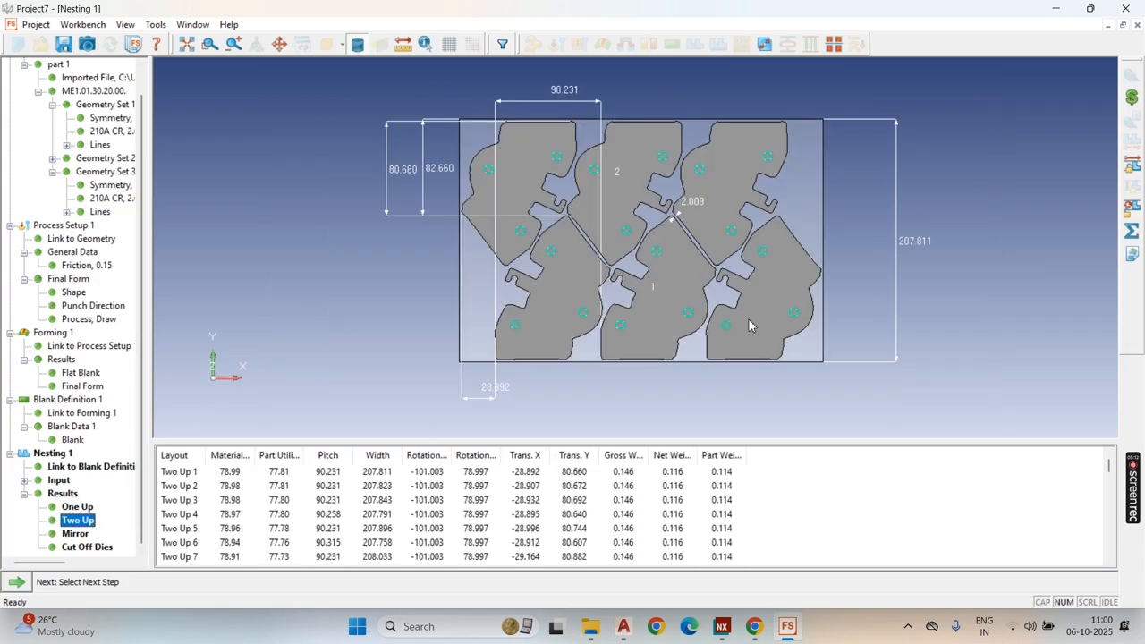
{"action": "left_click", "coordinate": [81, 548]}
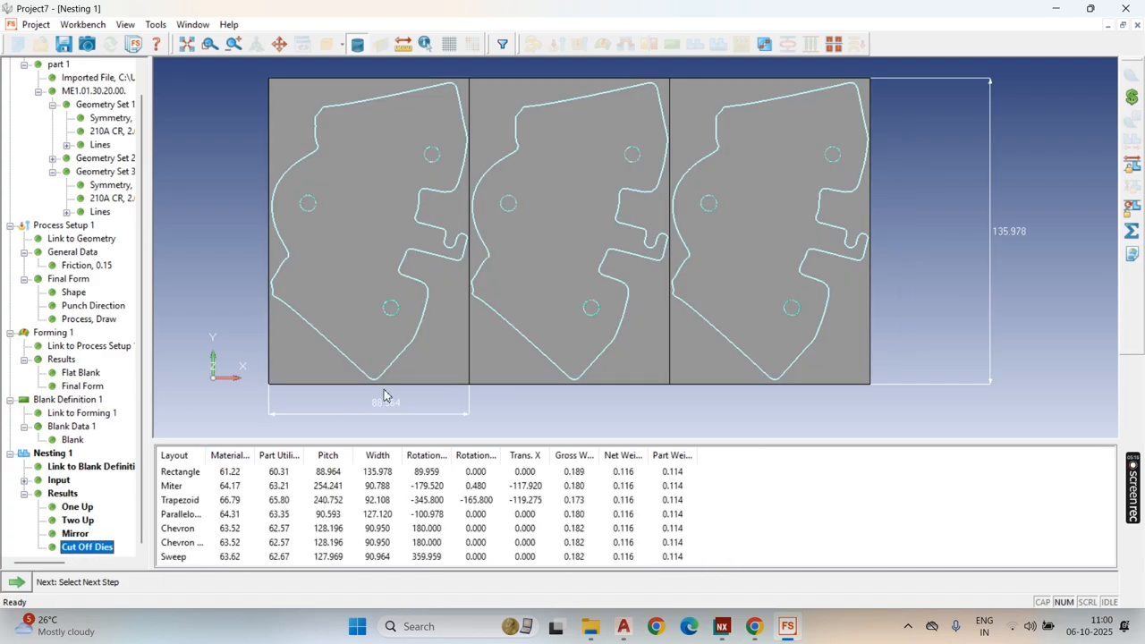
{"action": "scroll", "coordinate": [796, 258], "scroll_direction": "down", "scroll_amount": 2}
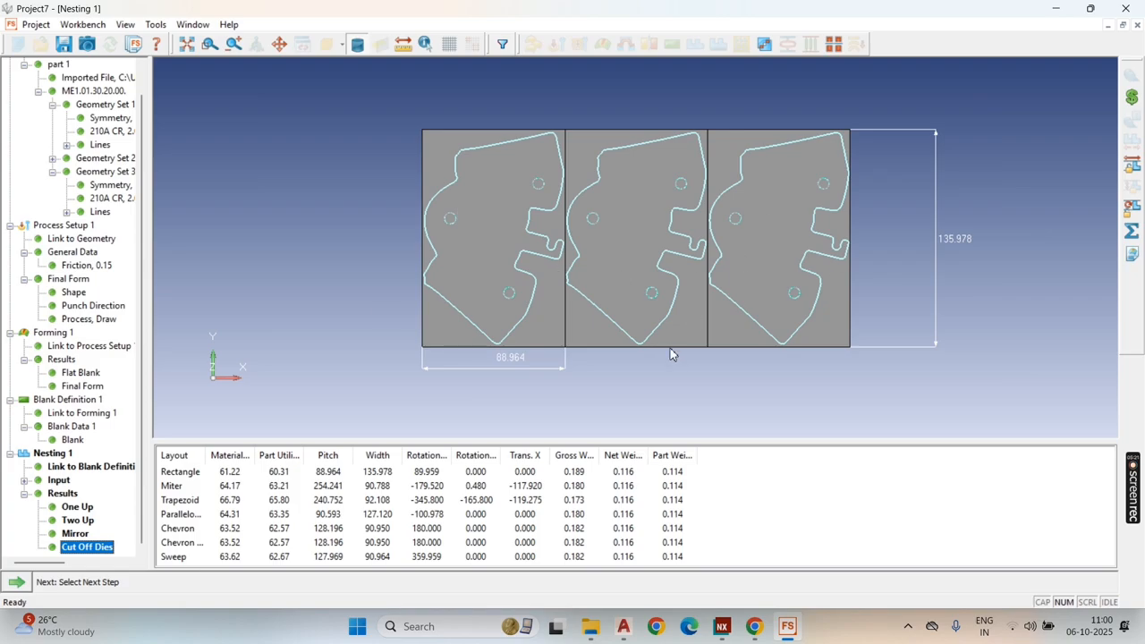
Step: Delete Nesting 1 together with all its dependent features
{"action": "right_click", "coordinate": [61, 453]}
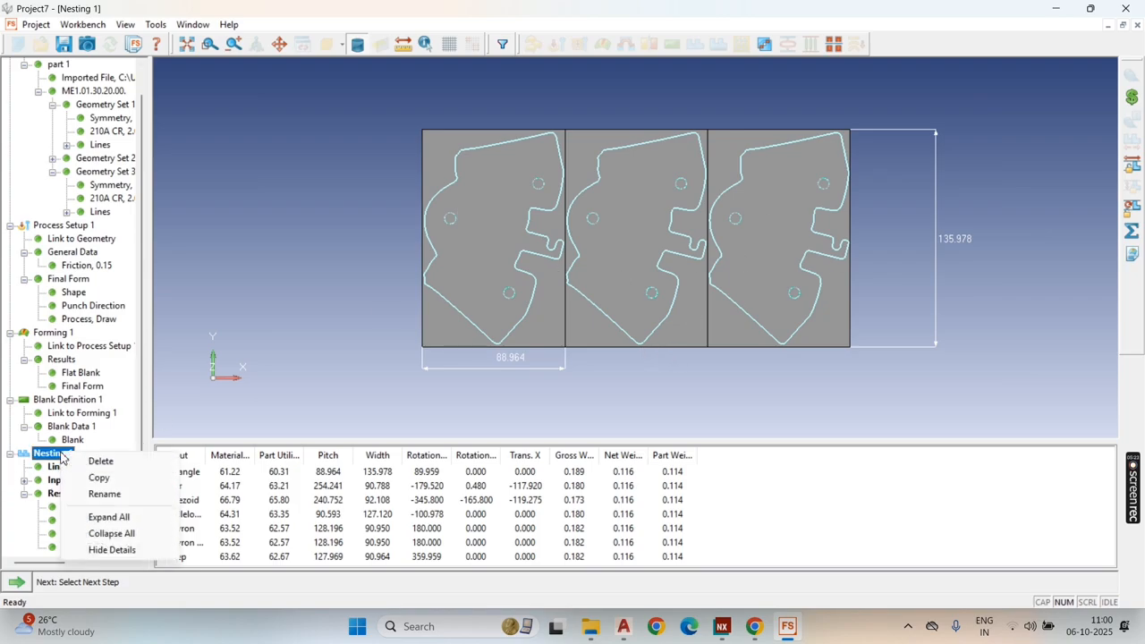
{"action": "left_click", "coordinate": [100, 461]}
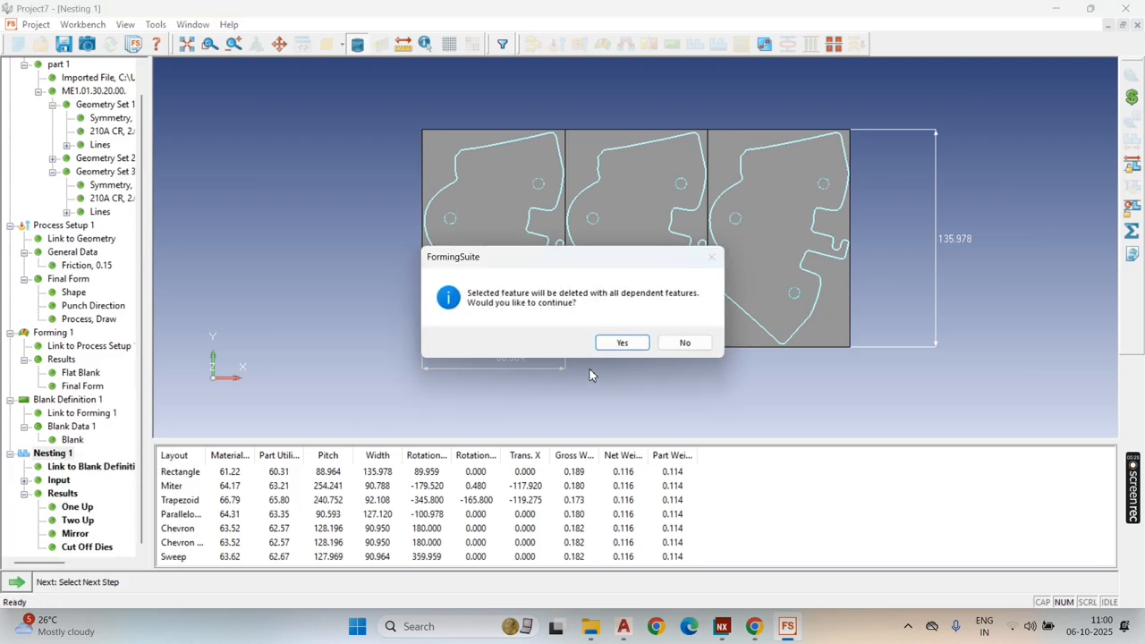
{"action": "left_click", "coordinate": [623, 342]}
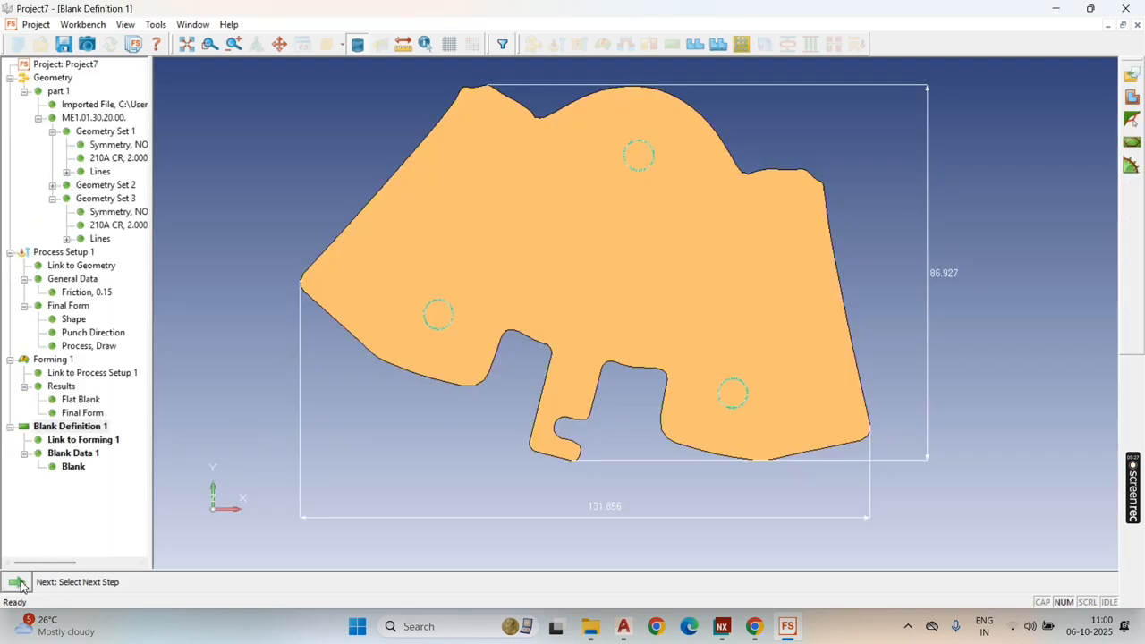
Step: Add a Strip Nesting for the blank with a 1250 x 2500 mm sheet, zero minimum offcuts and slitting along the width
{"action": "left_click", "coordinate": [18, 583]}
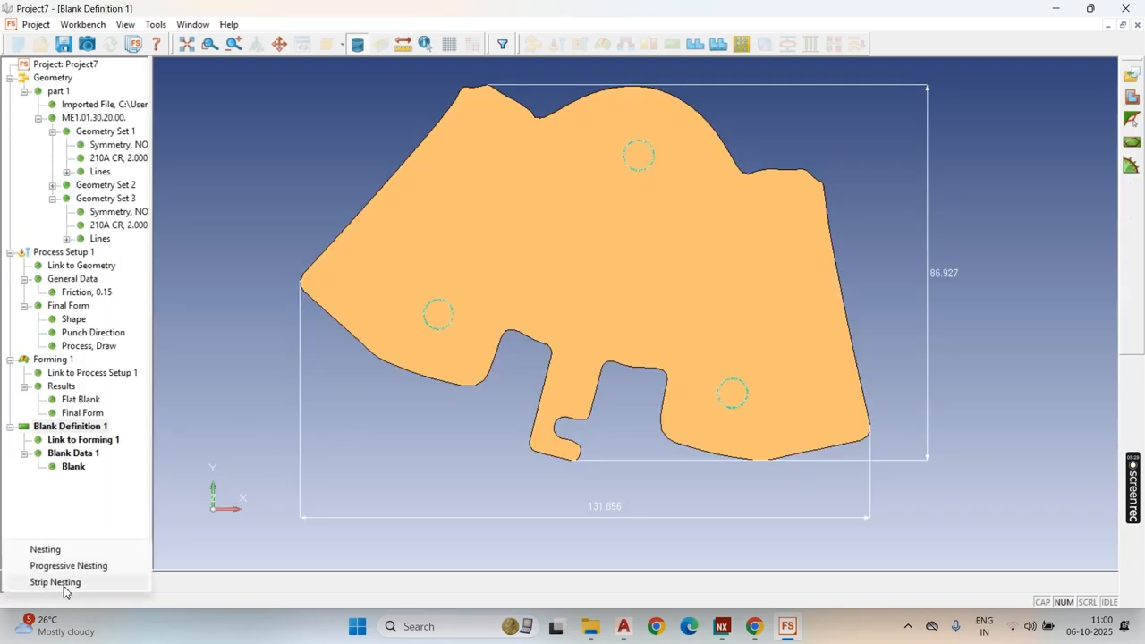
{"action": "left_click", "coordinate": [56, 582]}
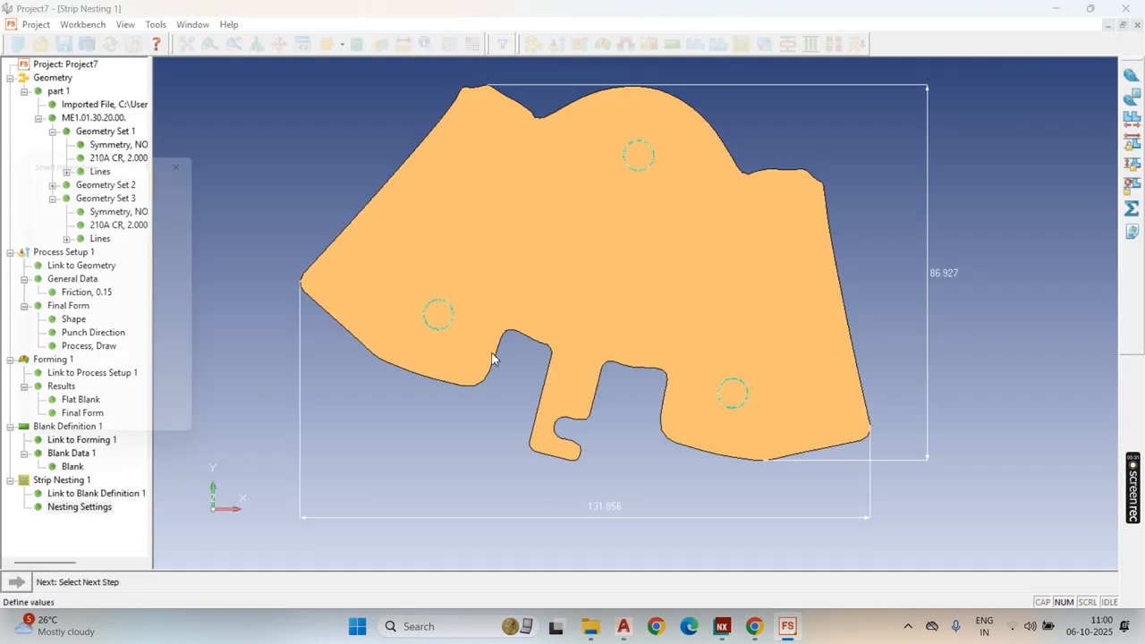
{"action": "left_click", "coordinate": [120, 418]}
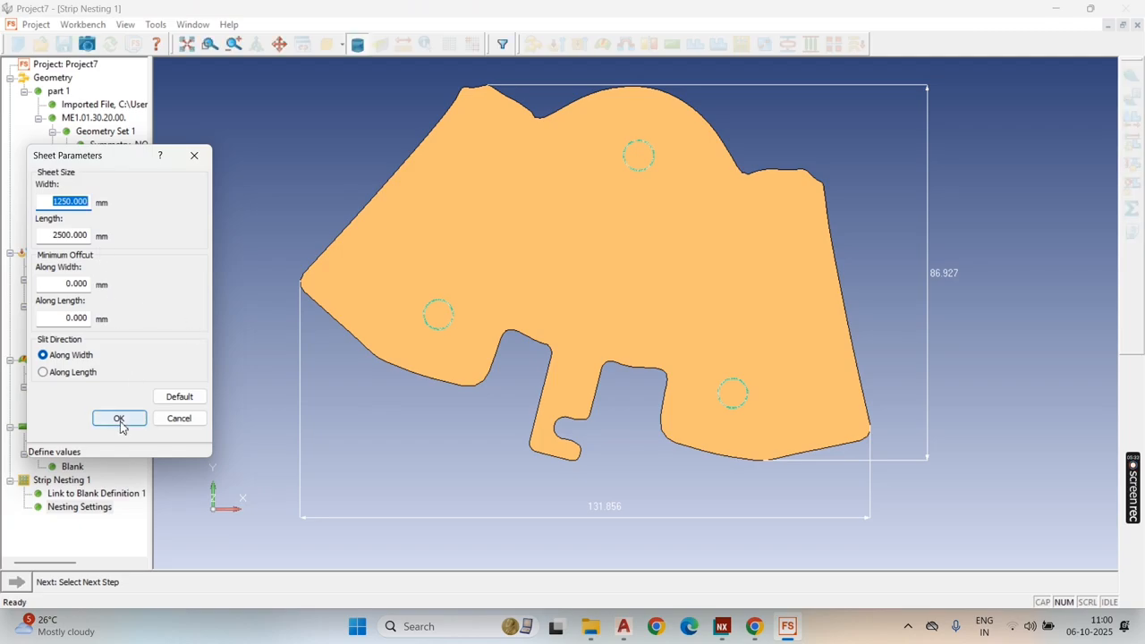
Step: Define the strip layout parameters with 2 mm between blanks and 2 mm from blank to strip edge
{"action": "left_click", "coordinate": [16, 582]}
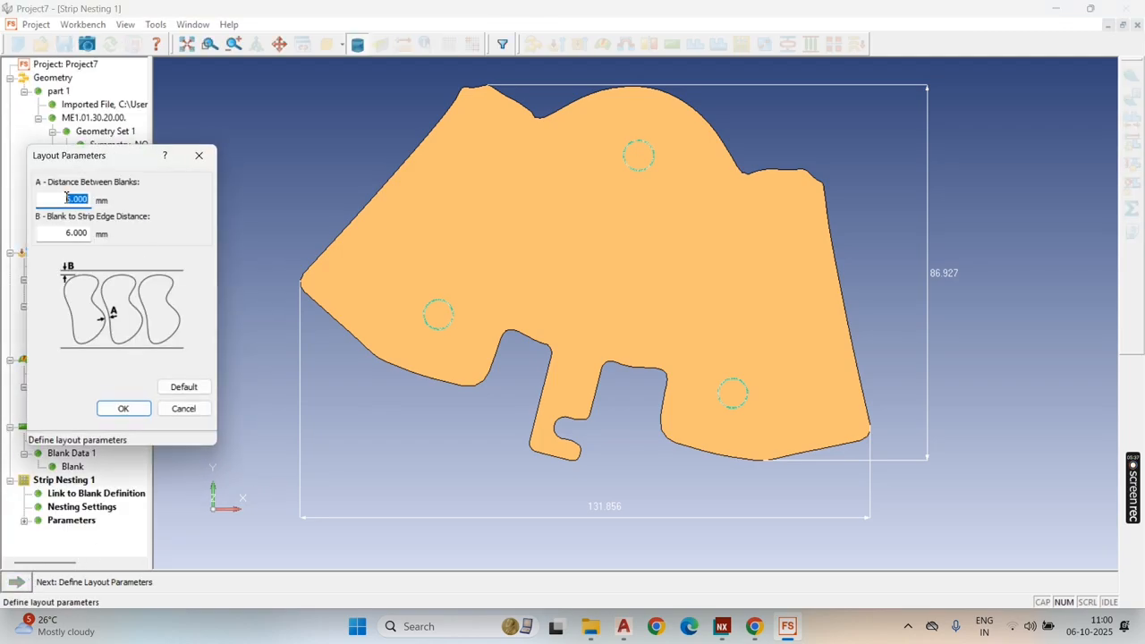
{"action": "type", "text": "2"}
{"action": "key", "text": "Tab"}
{"action": "type", "text": "2"}
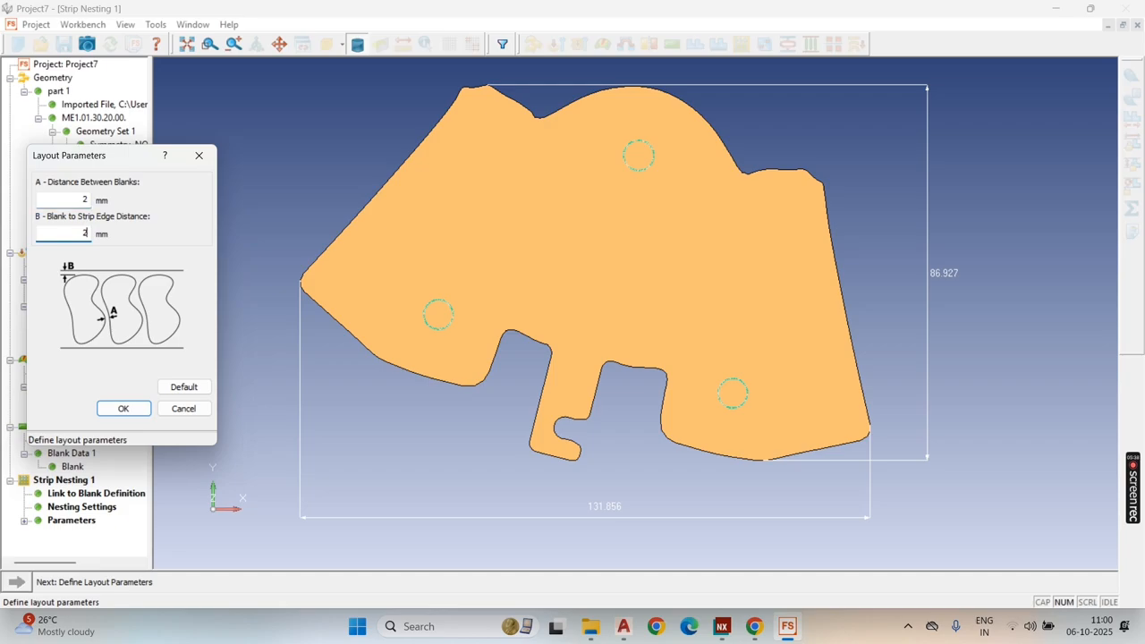
{"action": "left_click", "coordinate": [122, 409]}
Step: Solve the One Up strip nesting and inspect its strip and sheet layout
{"action": "left_click", "coordinate": [24, 583]}
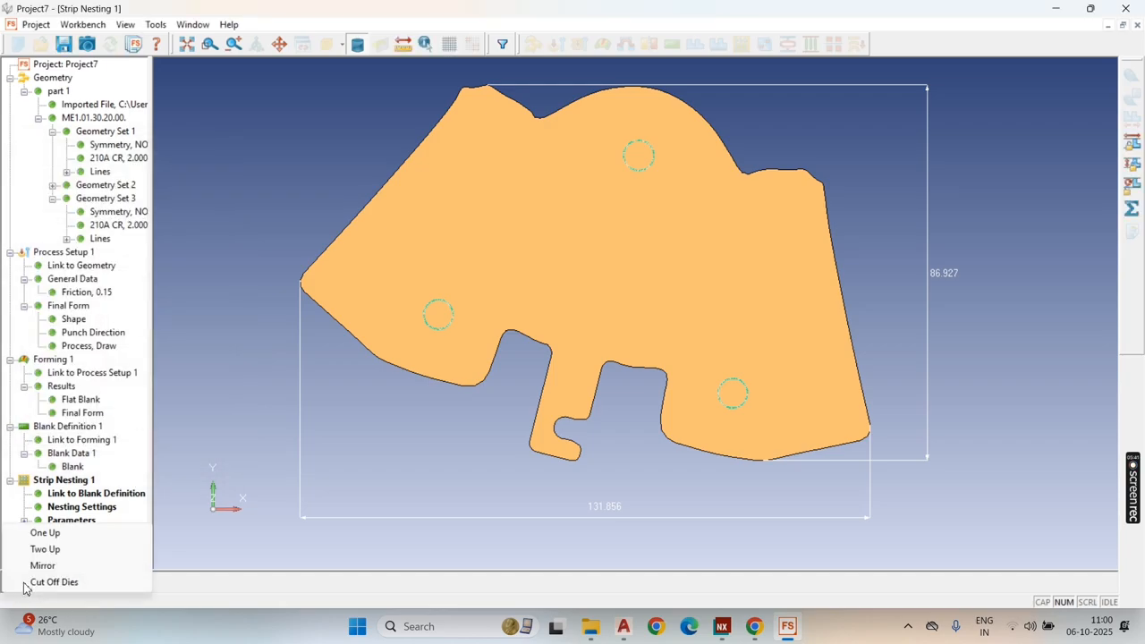
{"action": "left_click", "coordinate": [52, 537]}
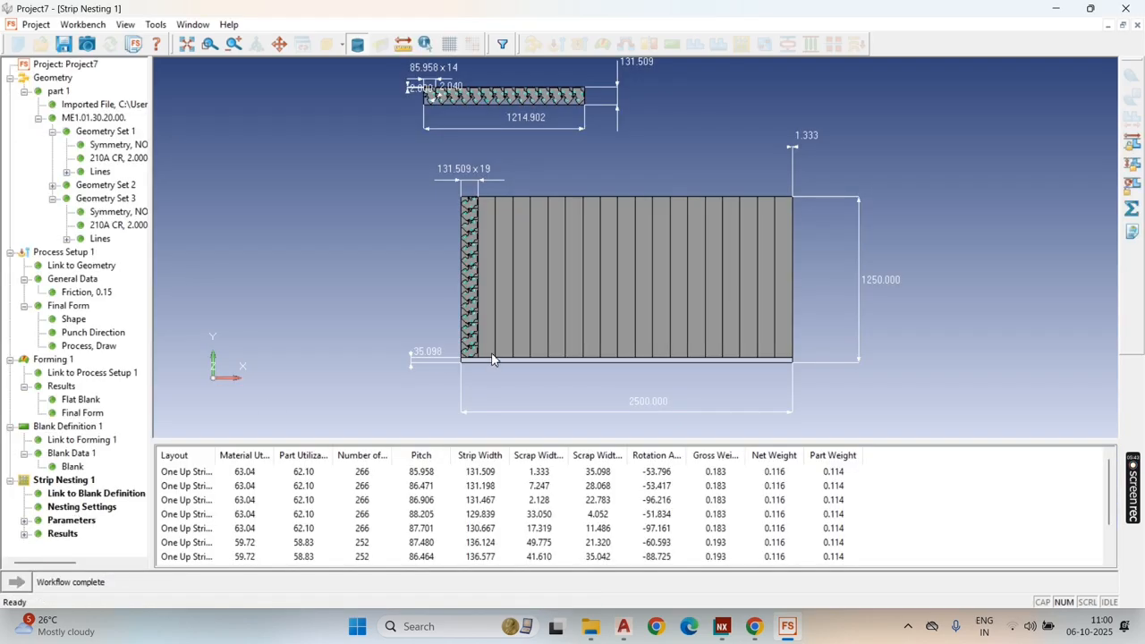
{"action": "scroll", "coordinate": [501, 345], "scroll_direction": "down", "scroll_amount": 1}
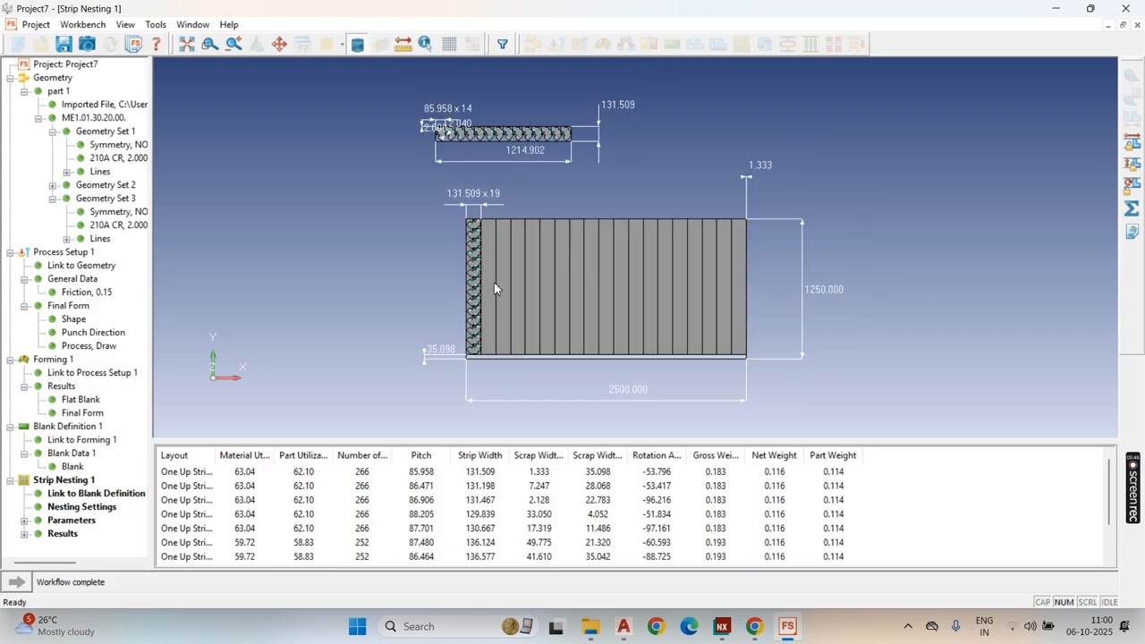
{"action": "scroll", "coordinate": [470, 134], "scroll_direction": "up", "scroll_amount": 2}
{"action": "scroll", "coordinate": [473, 179], "scroll_direction": "down", "scroll_amount": 1}
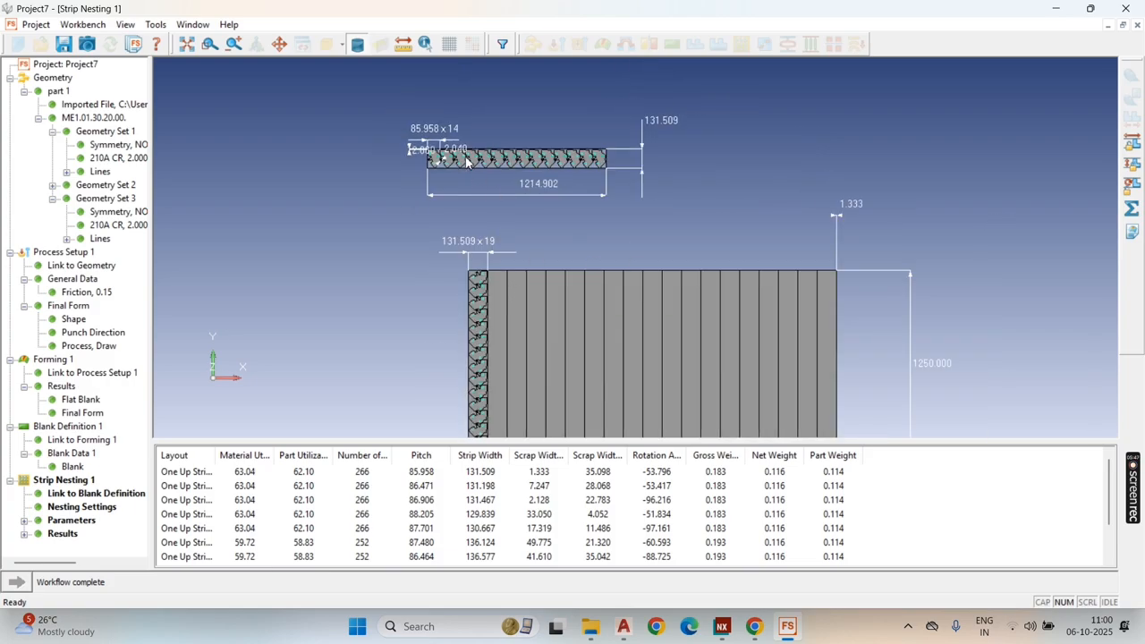
{"action": "scroll", "coordinate": [466, 161], "scroll_direction": "down", "scroll_amount": 1}
{"action": "scroll", "coordinate": [479, 149], "scroll_direction": "up", "scroll_amount": 2}
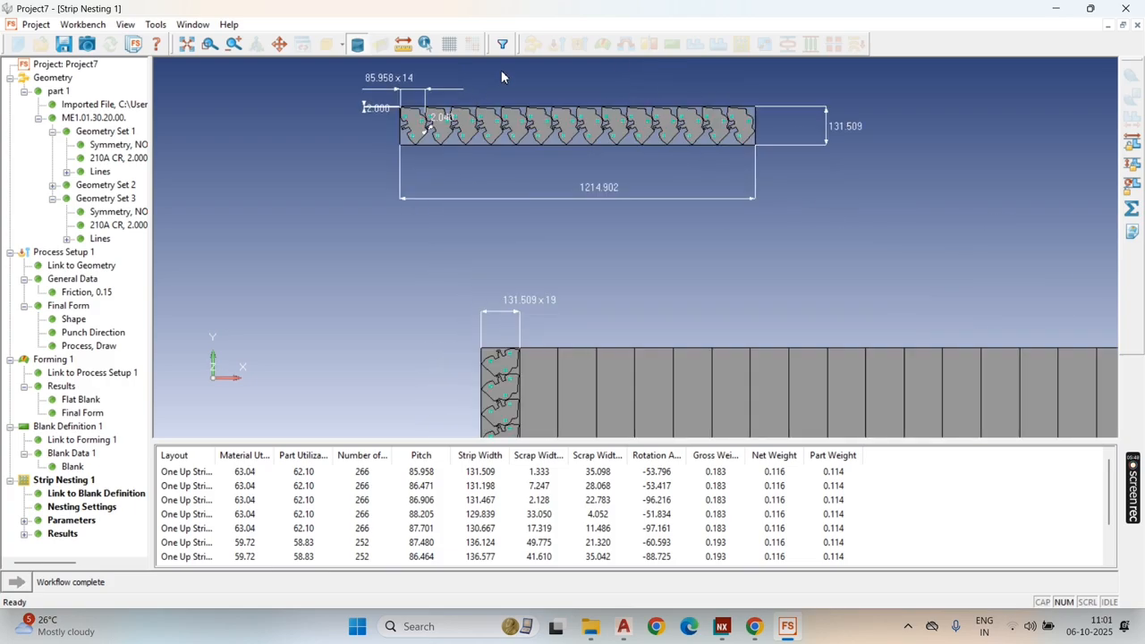
{"action": "scroll", "coordinate": [501, 77], "scroll_direction": "up", "scroll_amount": 2}
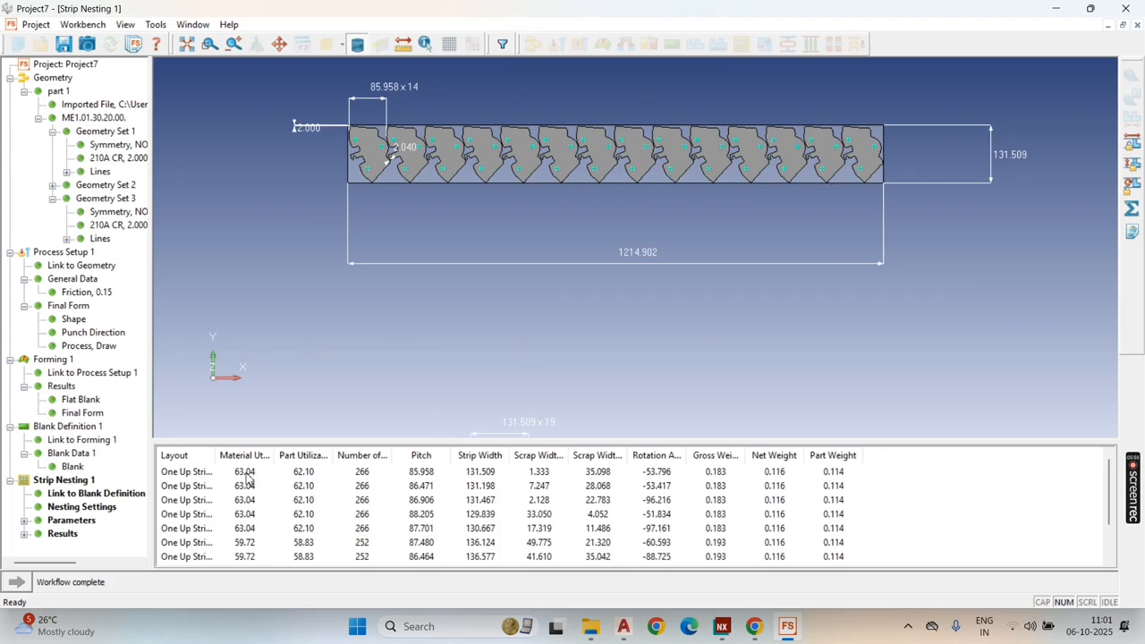
Step: Solve the Two Up and Mirror strip nestings
{"action": "left_click", "coordinate": [1131, 208]}
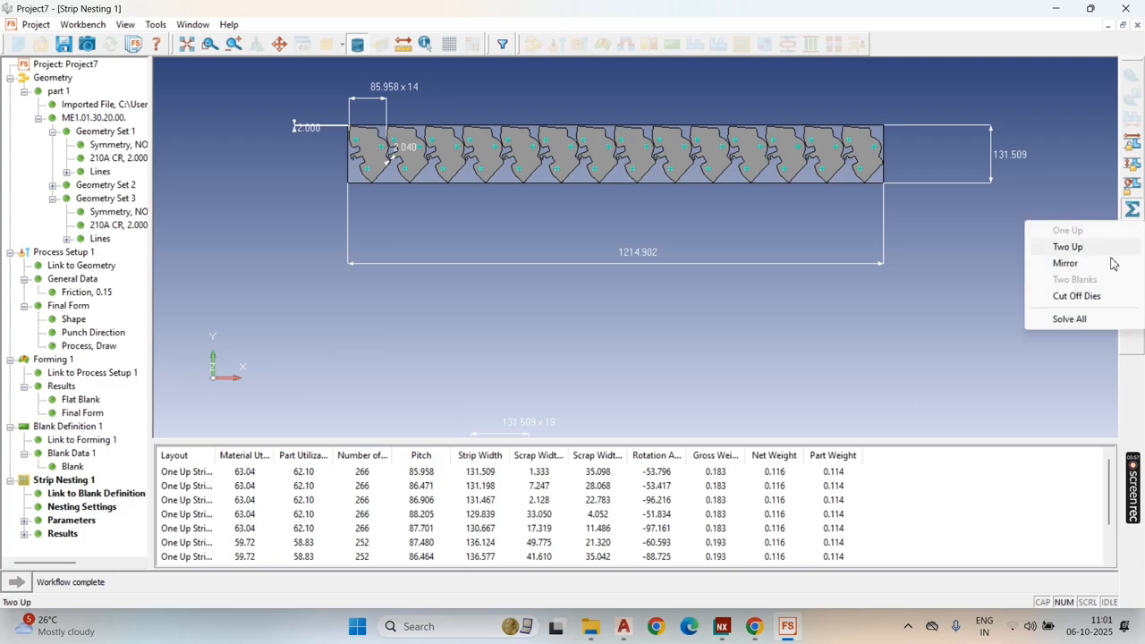
{"action": "left_click", "coordinate": [565, 381]}
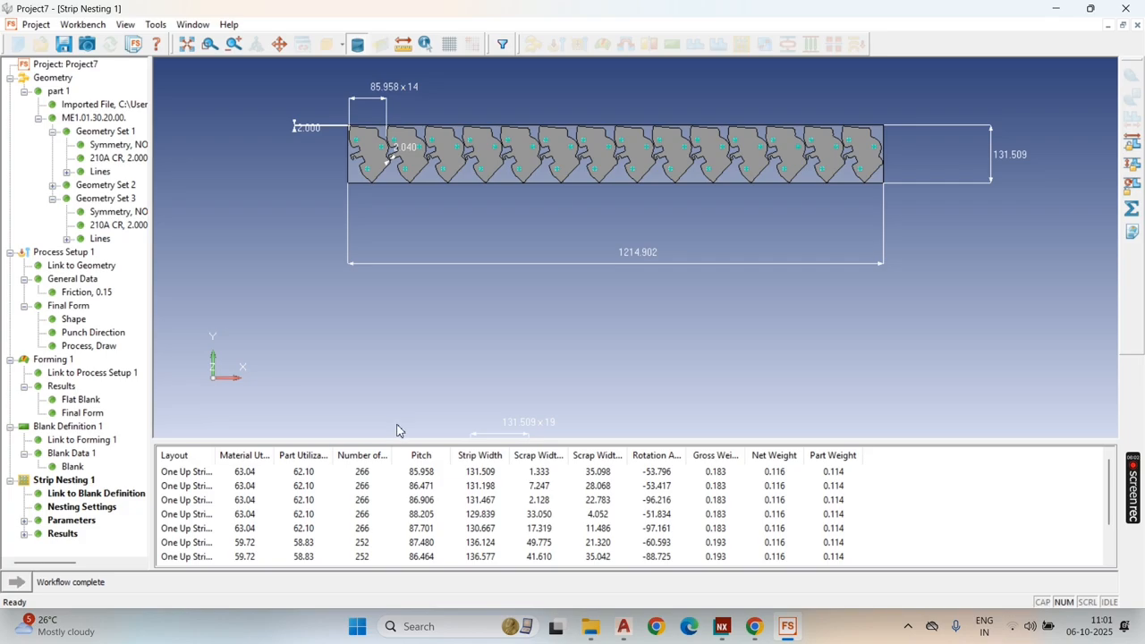
{"action": "left_click", "coordinate": [1136, 226]}
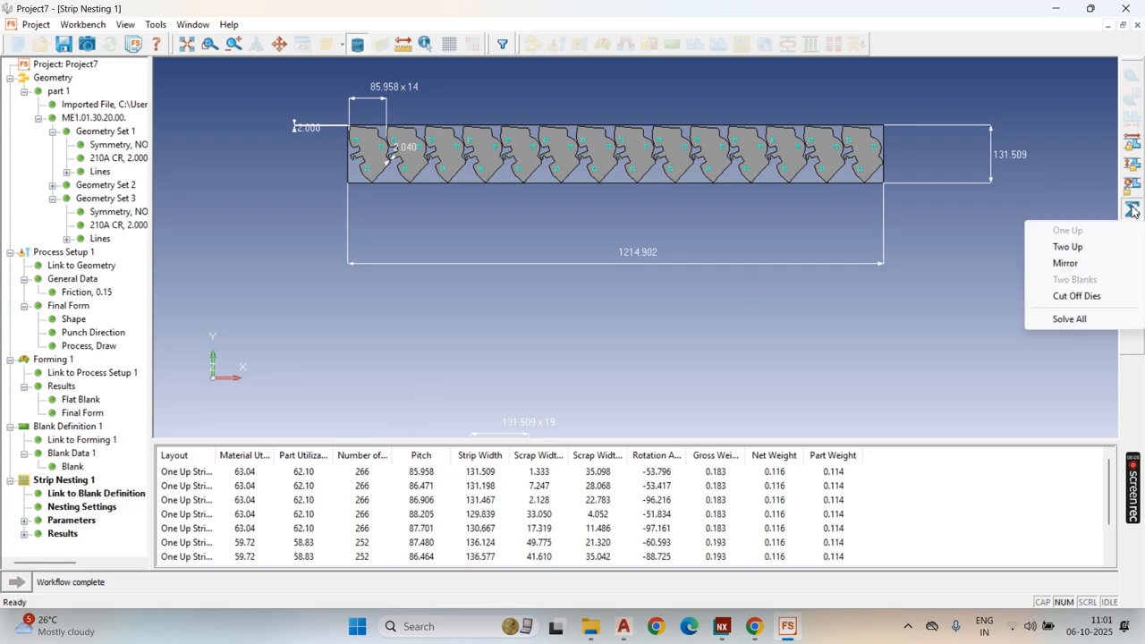
{"action": "left_click", "coordinate": [1087, 248]}
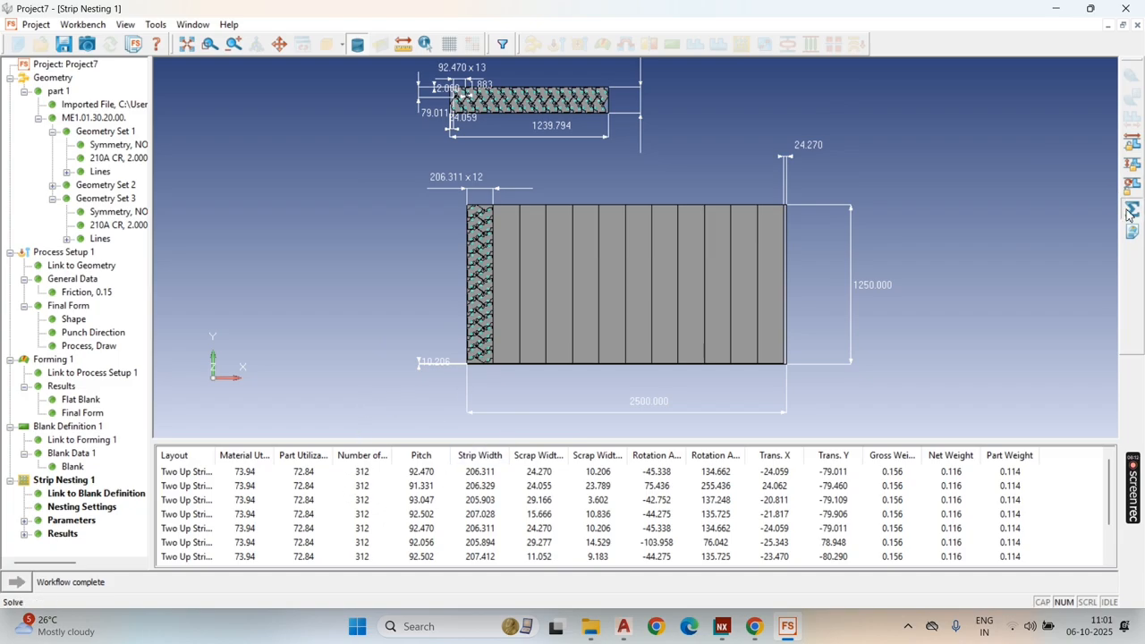
{"action": "left_click", "coordinate": [1133, 226]}
{"action": "left_click", "coordinate": [1065, 260]}
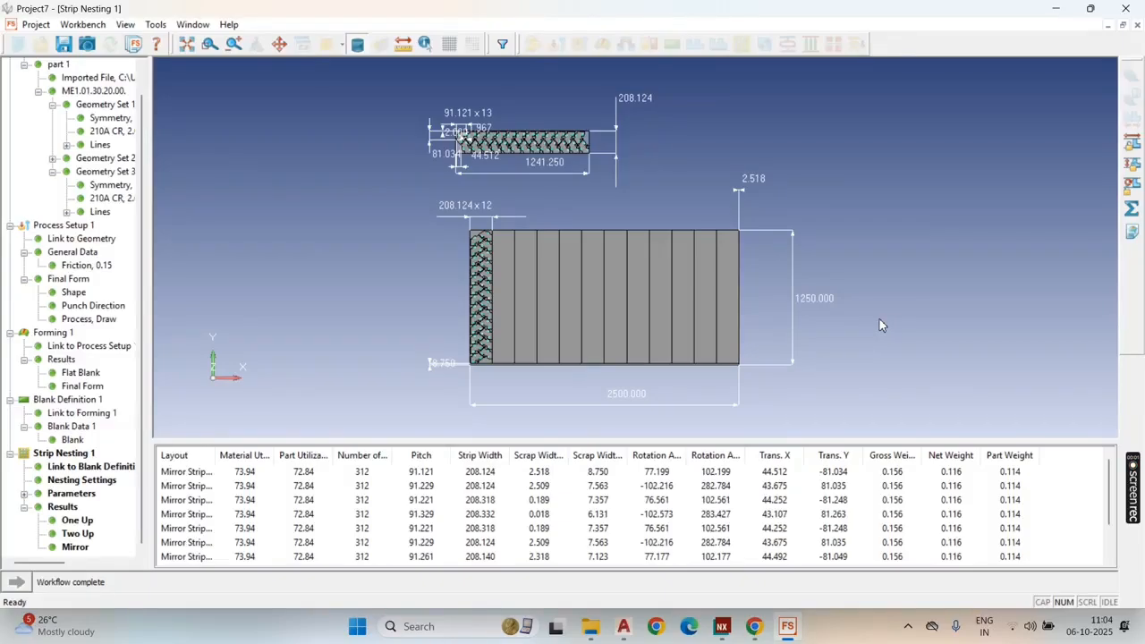
Step: Open the Two Up and Mirror strip results and compare the alternative Mirror layouts in the results table
{"action": "left_click", "coordinate": [78, 536]}
{"action": "left_click", "coordinate": [75, 547]}
{"action": "left_click", "coordinate": [369, 480]}
{"action": "left_click", "coordinate": [366, 492]}
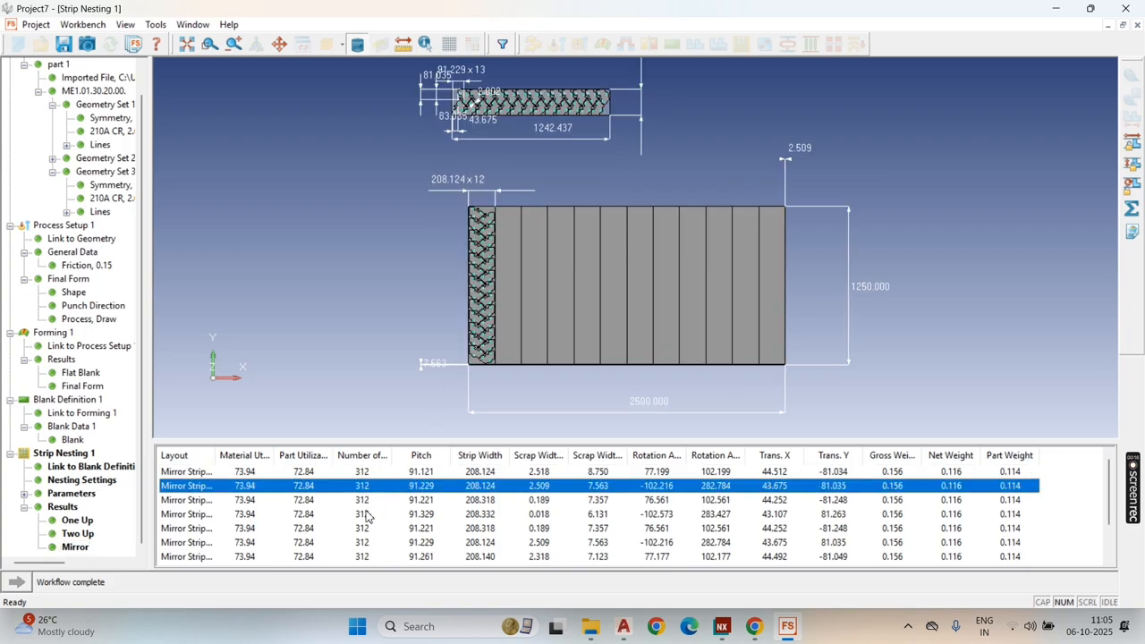
{"action": "left_click", "coordinate": [367, 515]}
{"action": "left_click", "coordinate": [371, 473]}
{"action": "left_click", "coordinate": [382, 271]}
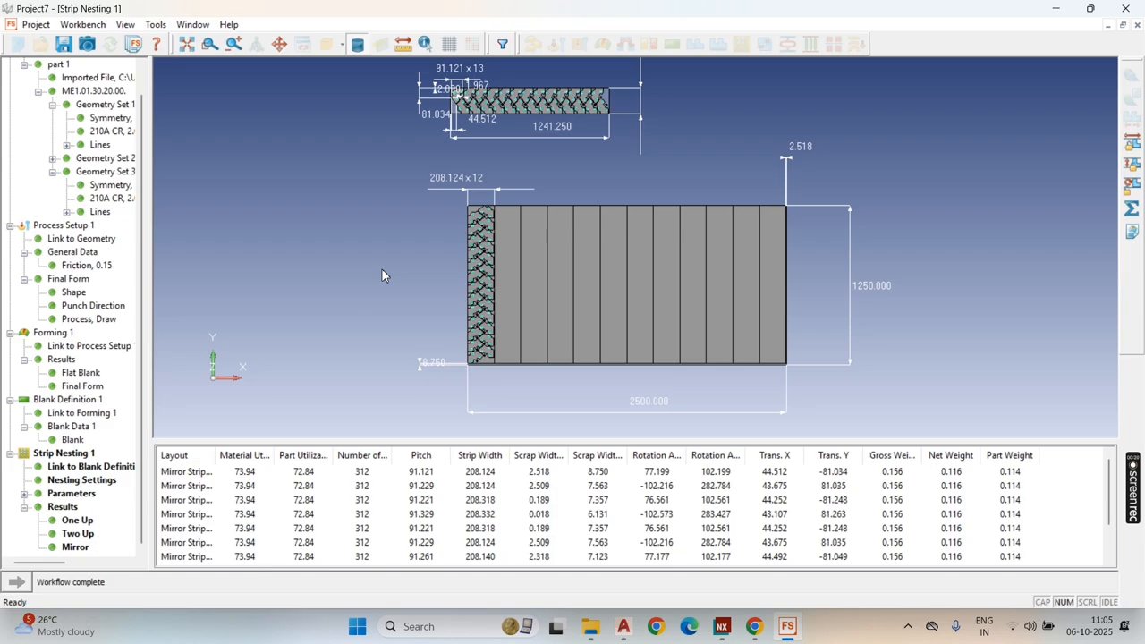
Step: Examine the blank arrangement and dimensions of the first Mirror layout on the strip and the full sheet
{"action": "scroll", "coordinate": [507, 86], "scroll_direction": "up", "scroll_amount": 5}
{"action": "scroll", "coordinate": [515, 134], "scroll_direction": "down", "scroll_amount": 2}
{"action": "scroll", "coordinate": [501, 88], "scroll_direction": "up", "scroll_amount": 4}
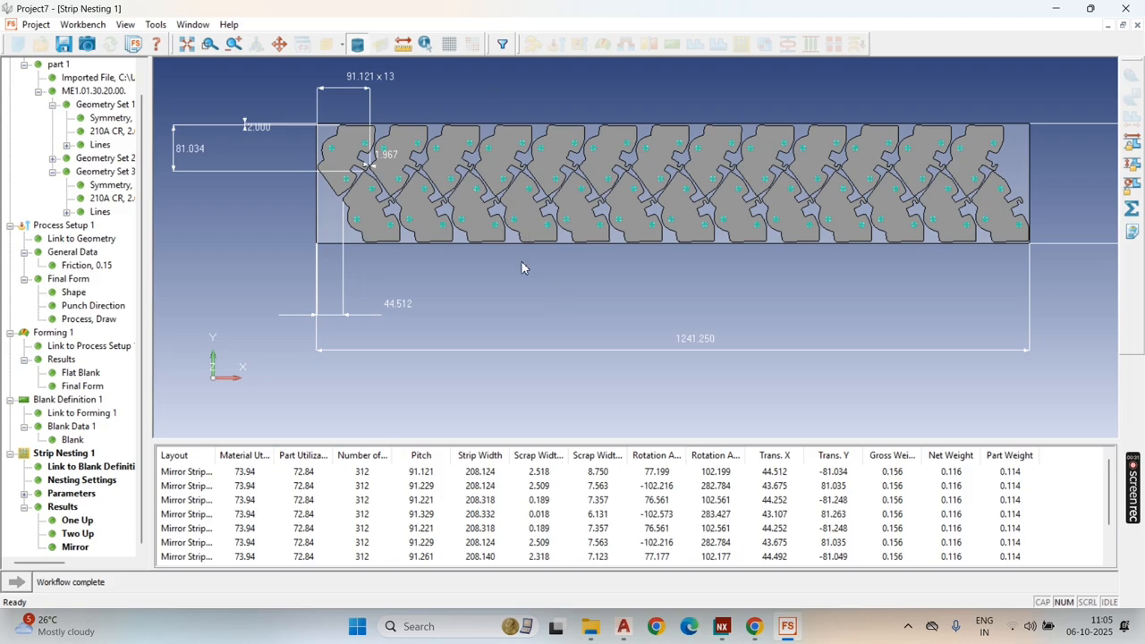
{"action": "scroll", "coordinate": [517, 210], "scroll_direction": "down", "scroll_amount": 5}
{"action": "scroll", "coordinate": [521, 211], "scroll_direction": "down", "scroll_amount": 7}
{"action": "scroll", "coordinate": [530, 224], "scroll_direction": "up", "scroll_amount": 7}
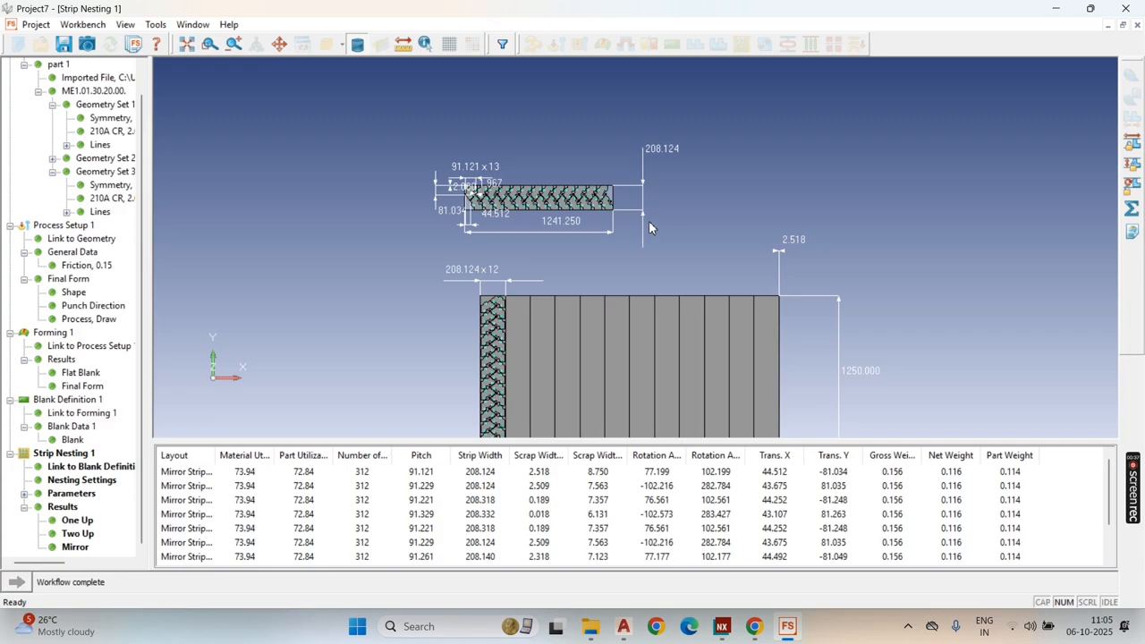
{"action": "scroll", "coordinate": [600, 179], "scroll_direction": "down", "scroll_amount": 3}
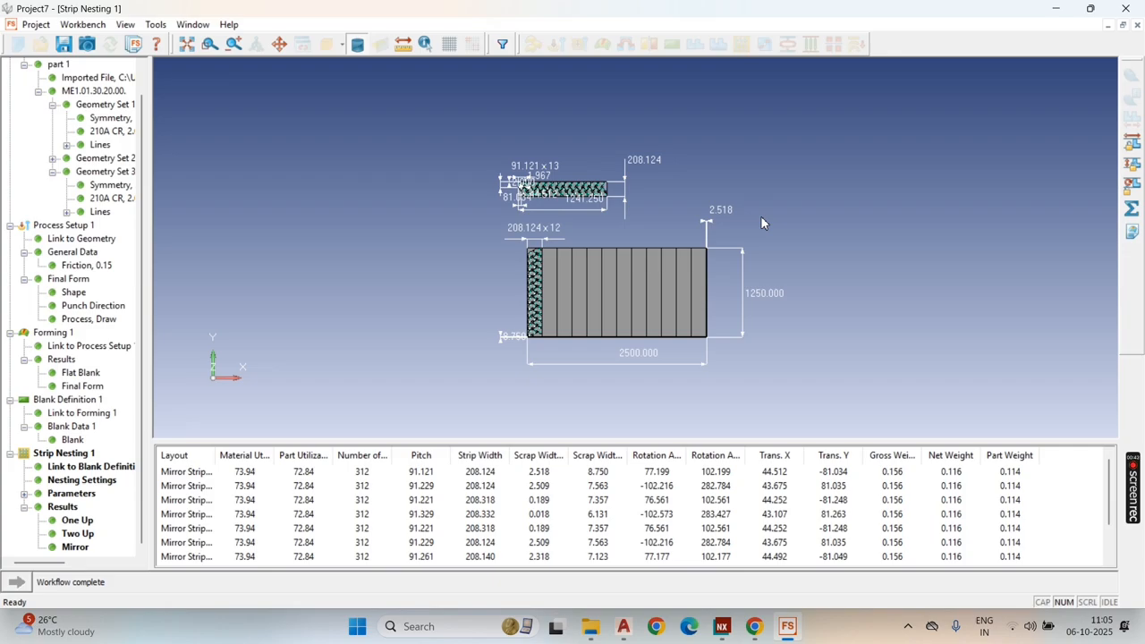
Step: Close the open workbench windows and close Project7 without saving the changes
{"action": "left_click", "coordinate": [1137, 25]}
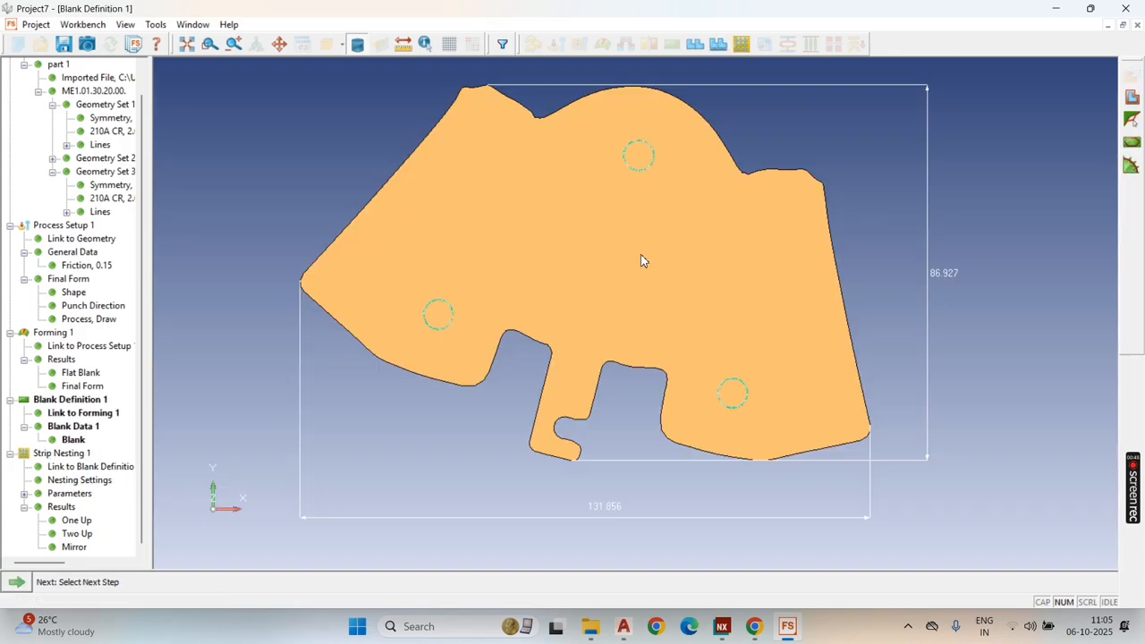
{"action": "left_click", "coordinate": [1138, 25]}
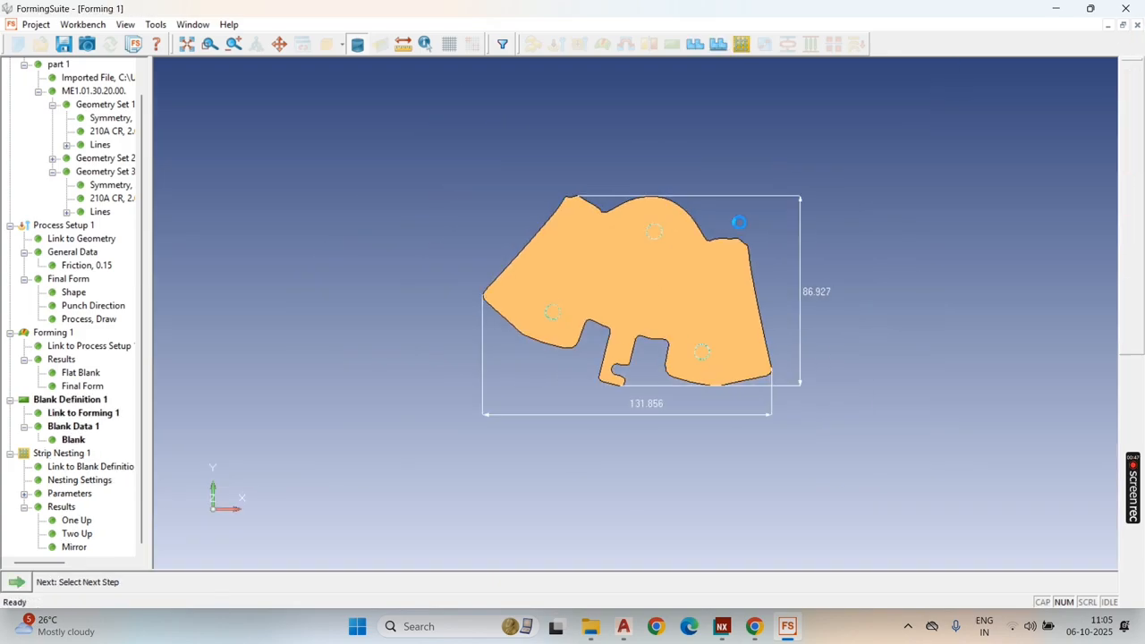
{"action": "left_click", "coordinate": [1137, 25]}
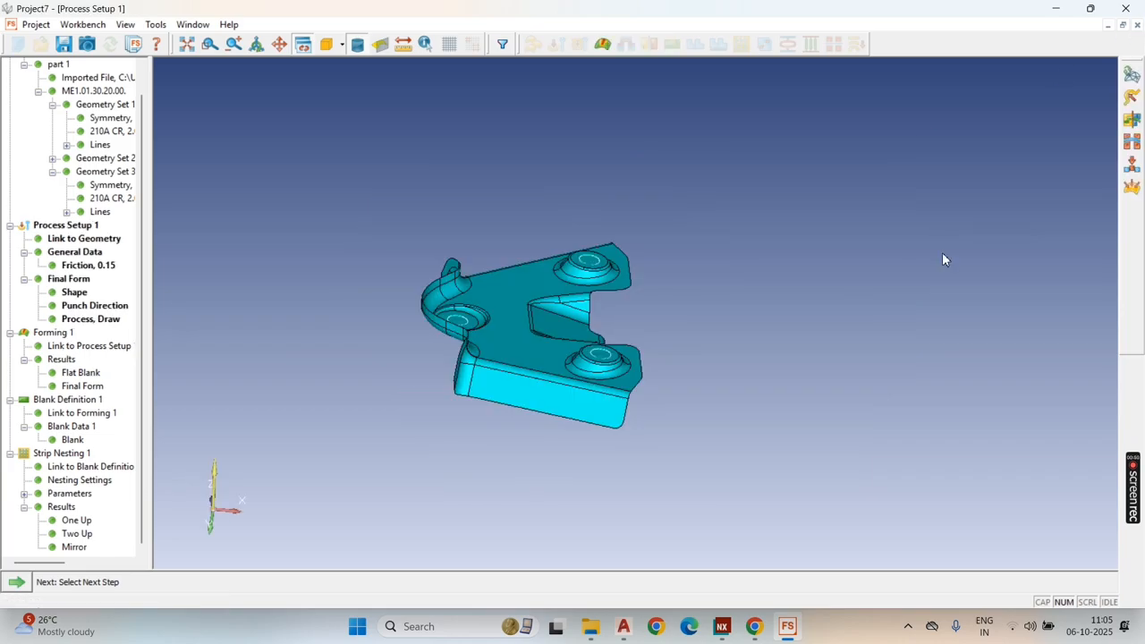
{"action": "left_click", "coordinate": [1137, 25]}
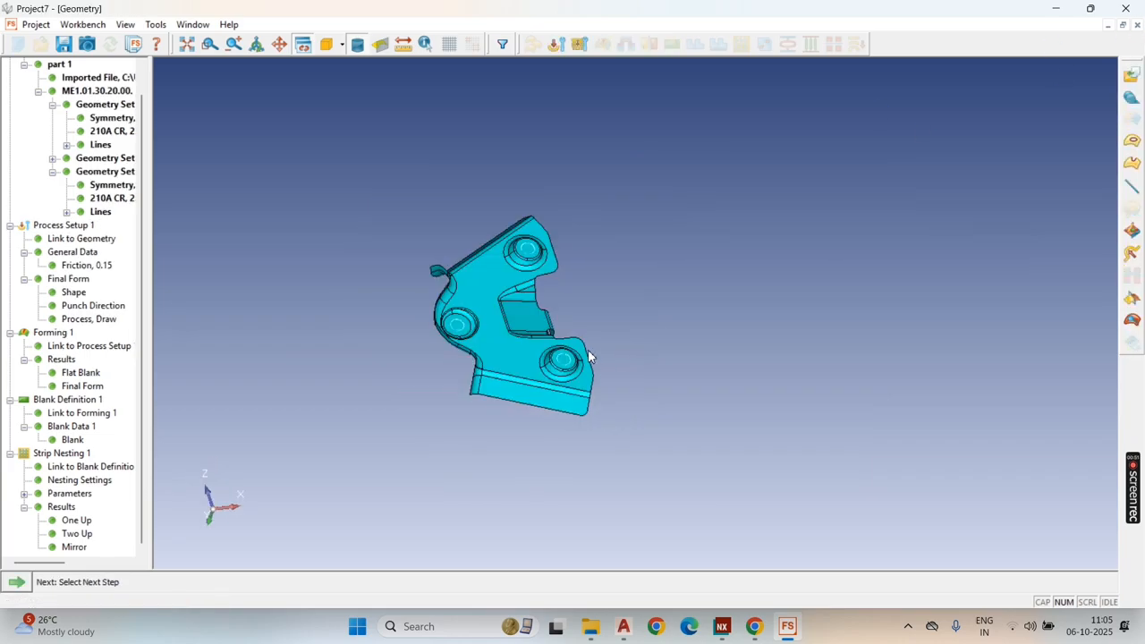
{"action": "left_click", "coordinate": [1127, 11]}
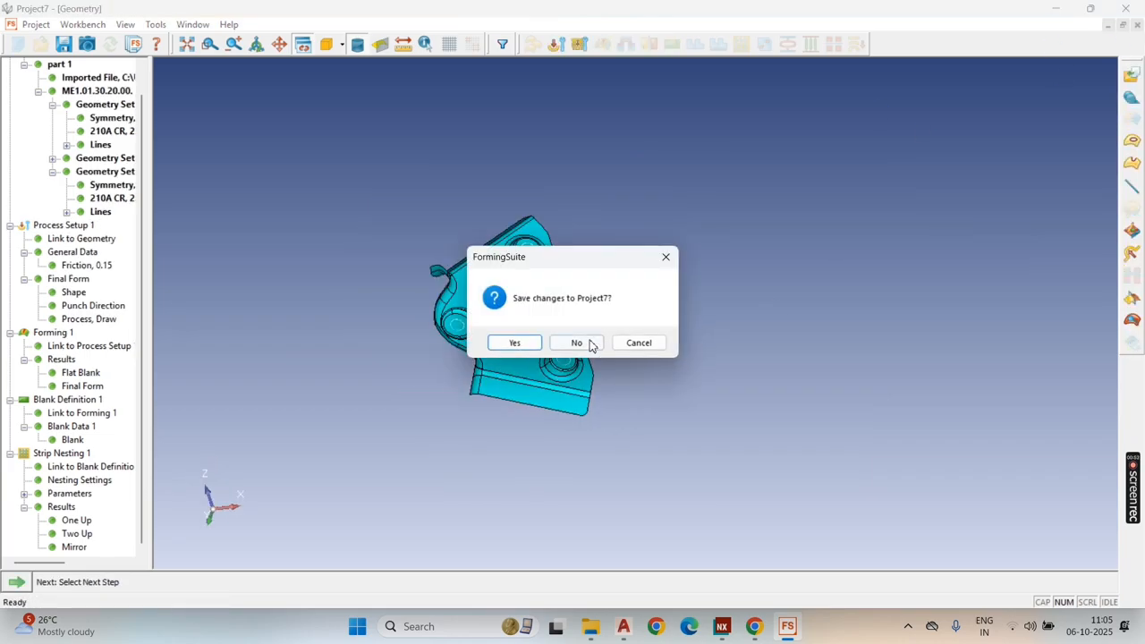
{"action": "left_click", "coordinate": [589, 341]}
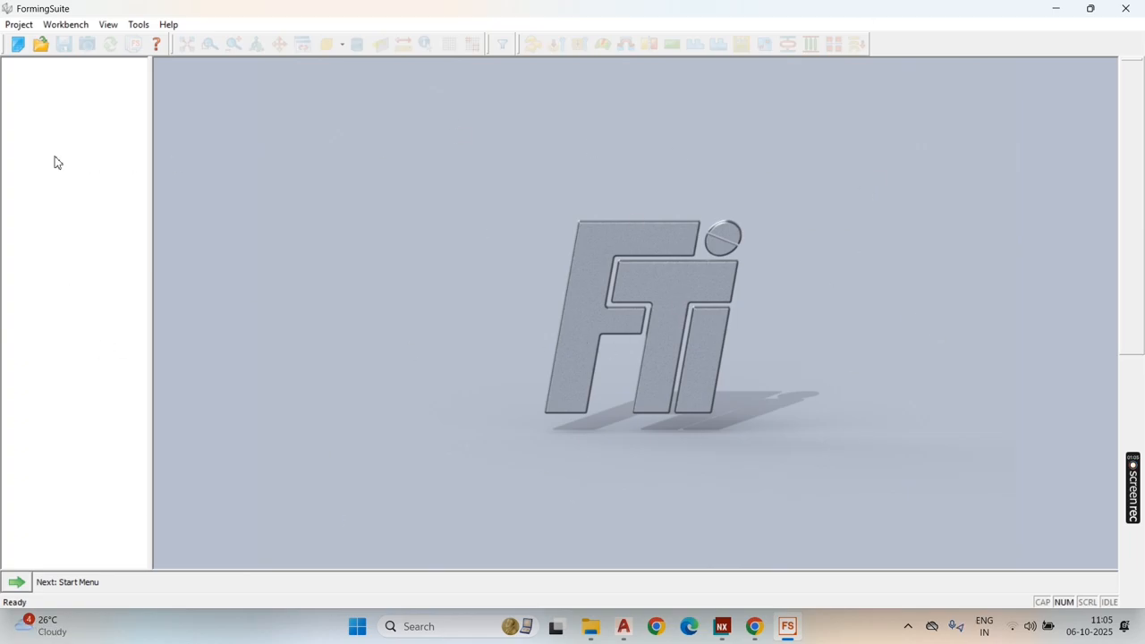
Step: Create a new project and add a Blank Definition workbench to it
{"action": "left_click", "coordinate": [19, 25]}
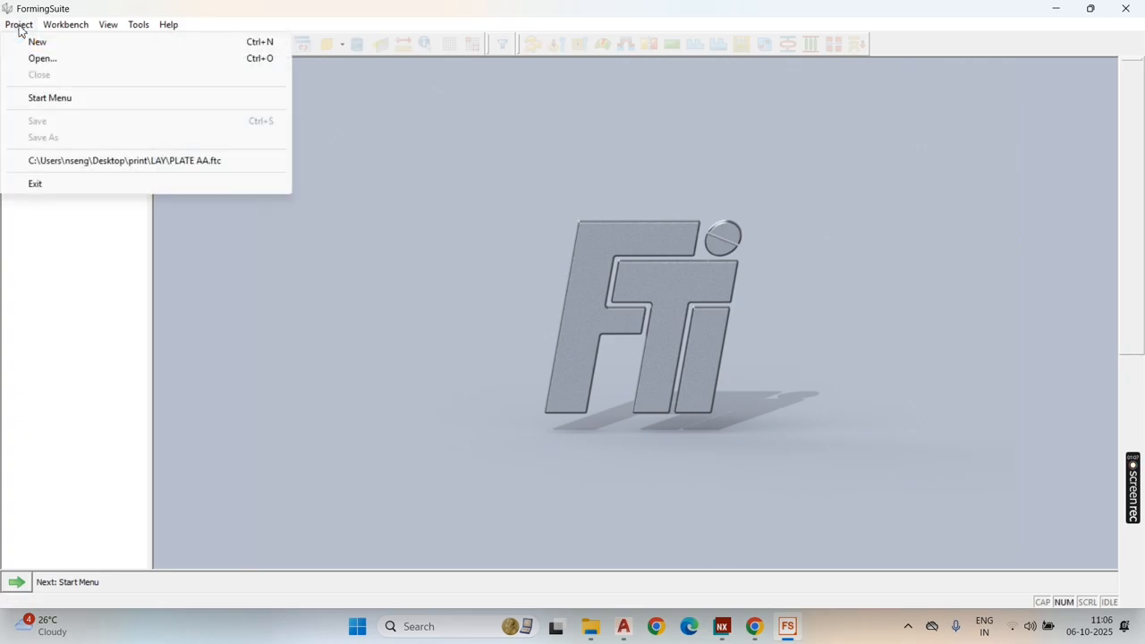
{"action": "left_click", "coordinate": [37, 42]}
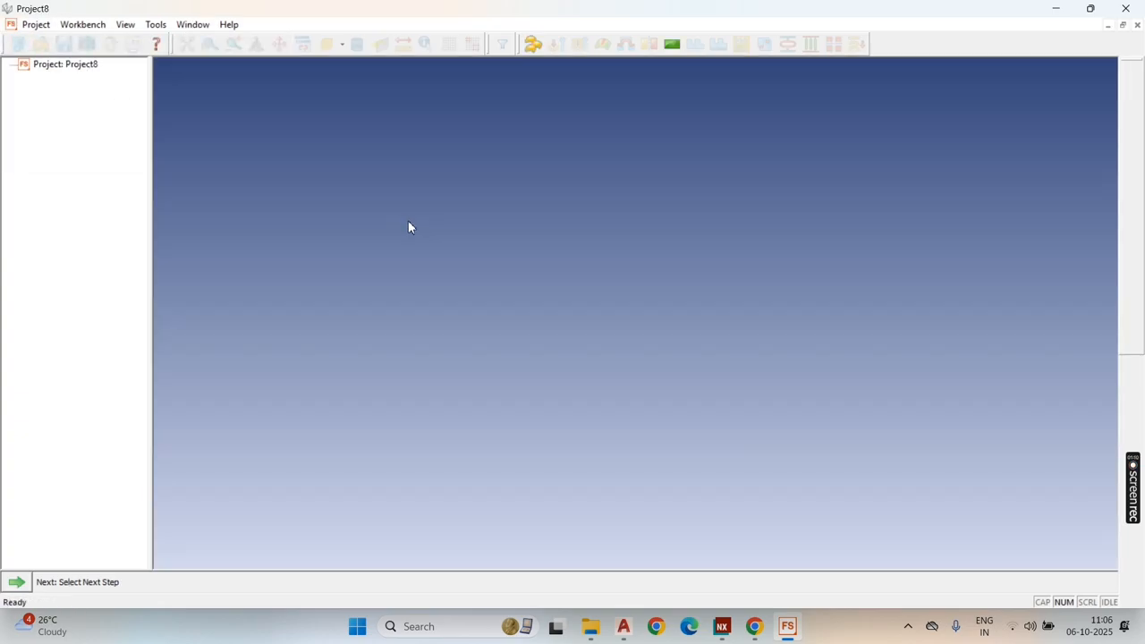
{"action": "left_click", "coordinate": [79, 27]}
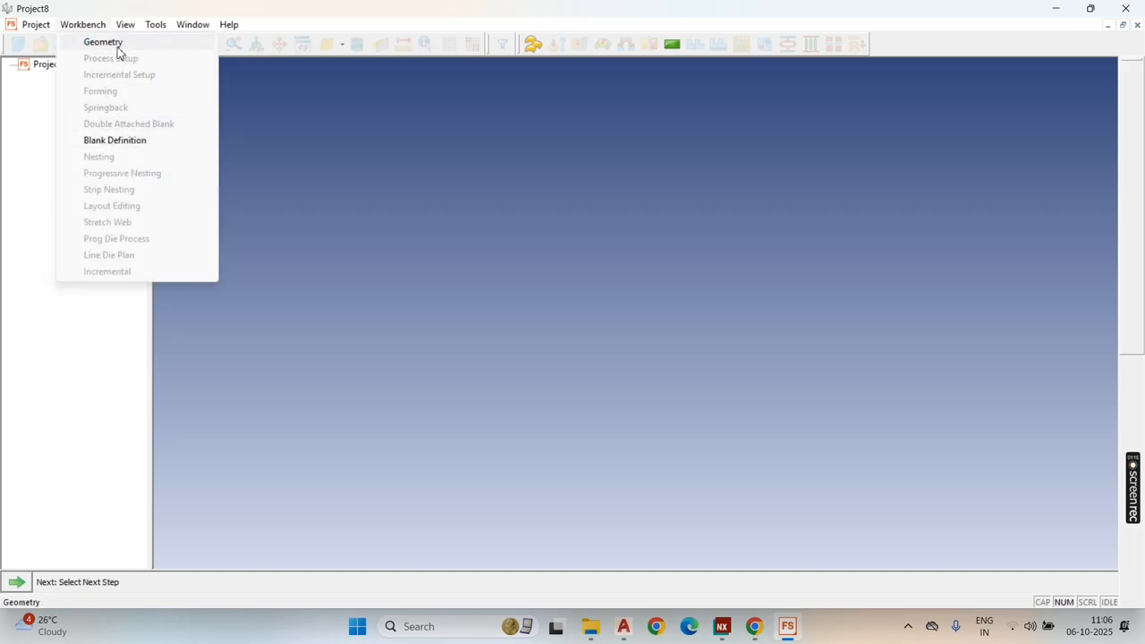
{"action": "left_click", "coordinate": [130, 143]}
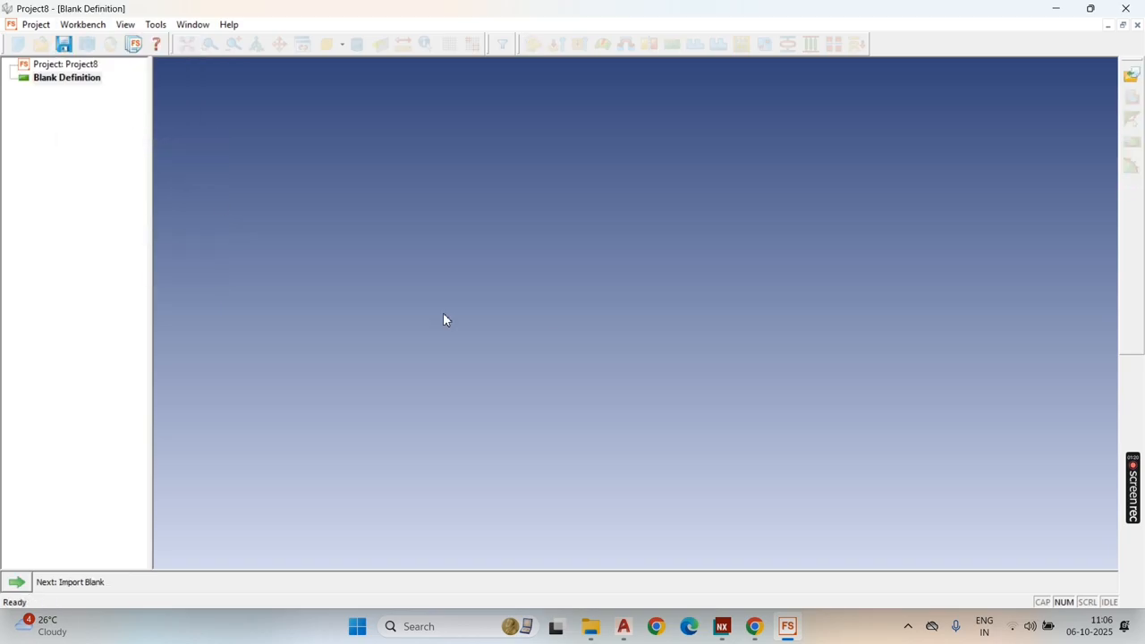
Step: Import the AutoCAD DXF file "part blank" from the part folder as the blank
{"action": "left_click", "coordinate": [16, 583]}
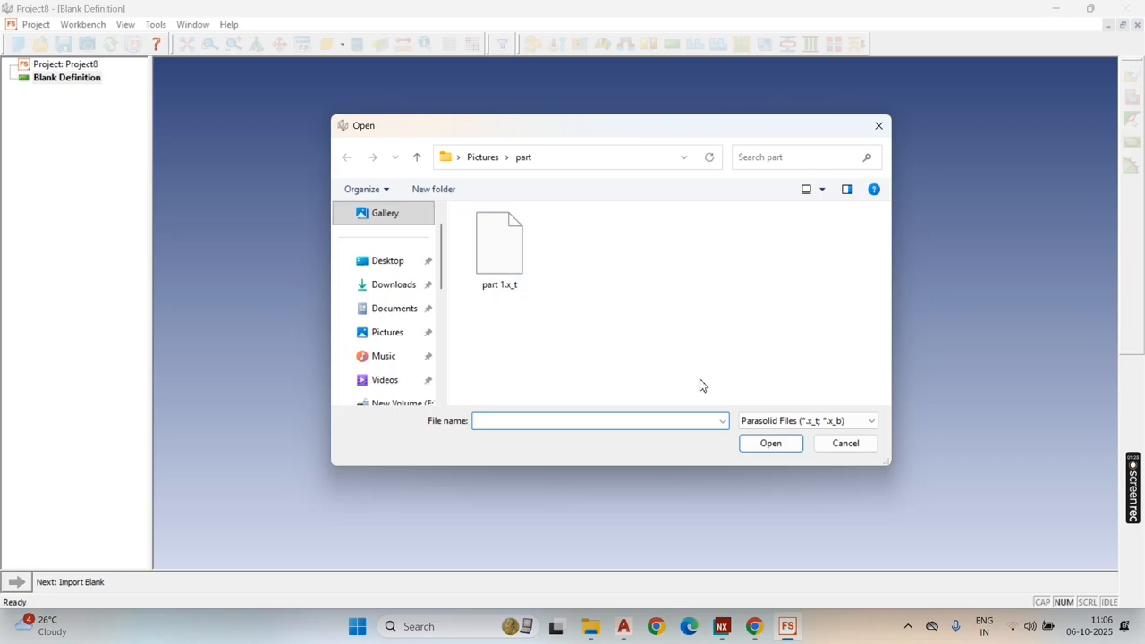
{"action": "left_click", "coordinate": [872, 421]}
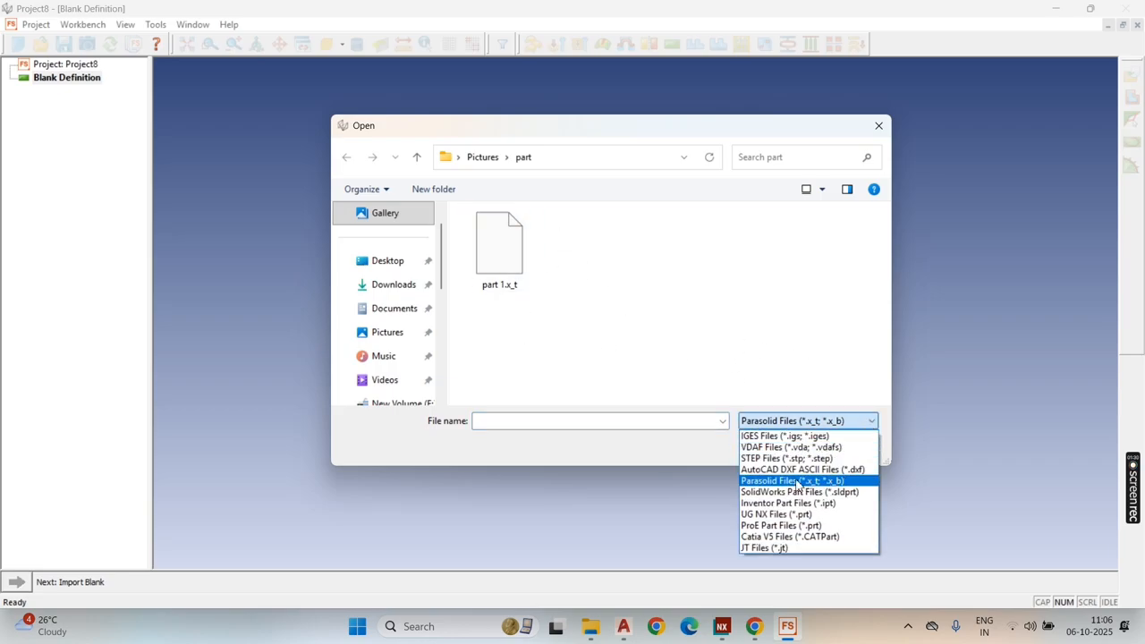
{"action": "left_click", "coordinate": [848, 472]}
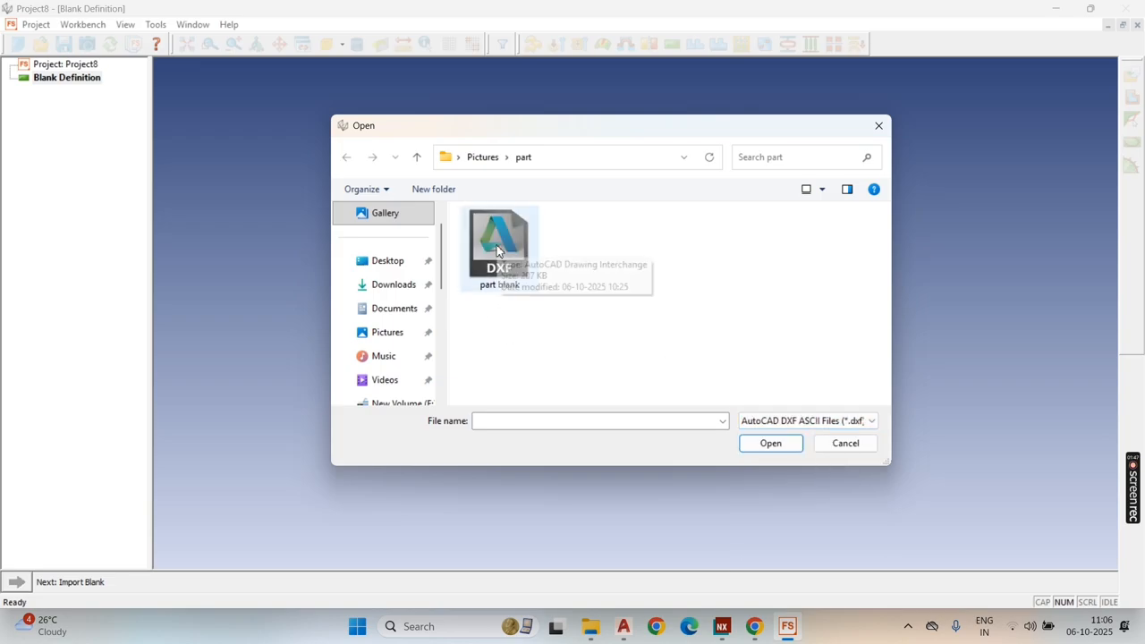
{"action": "left_click", "coordinate": [497, 250]}
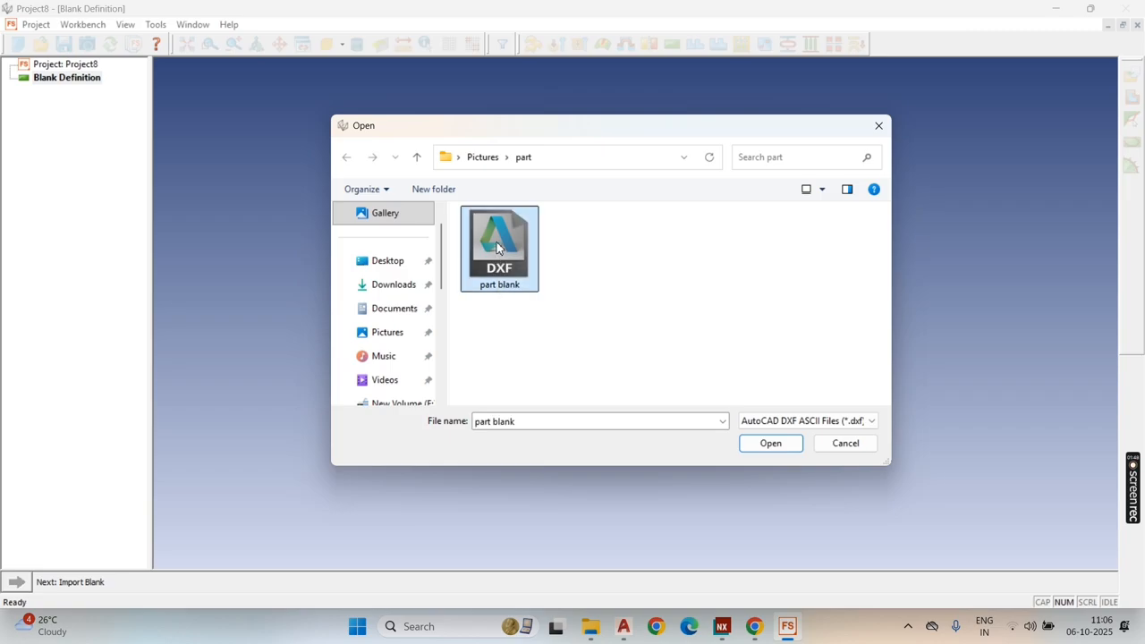
{"action": "left_click", "coordinate": [775, 446]}
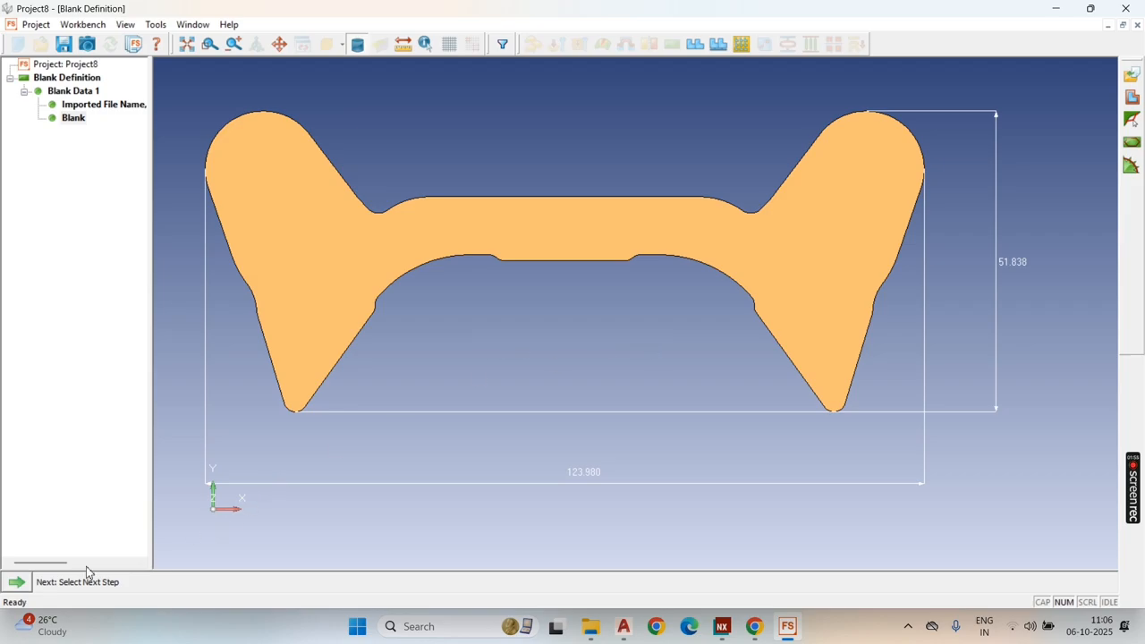
Step: Start a Strip Nesting for the imported blank with 210A CR material, 2 mm thick
{"action": "left_click", "coordinate": [22, 583]}
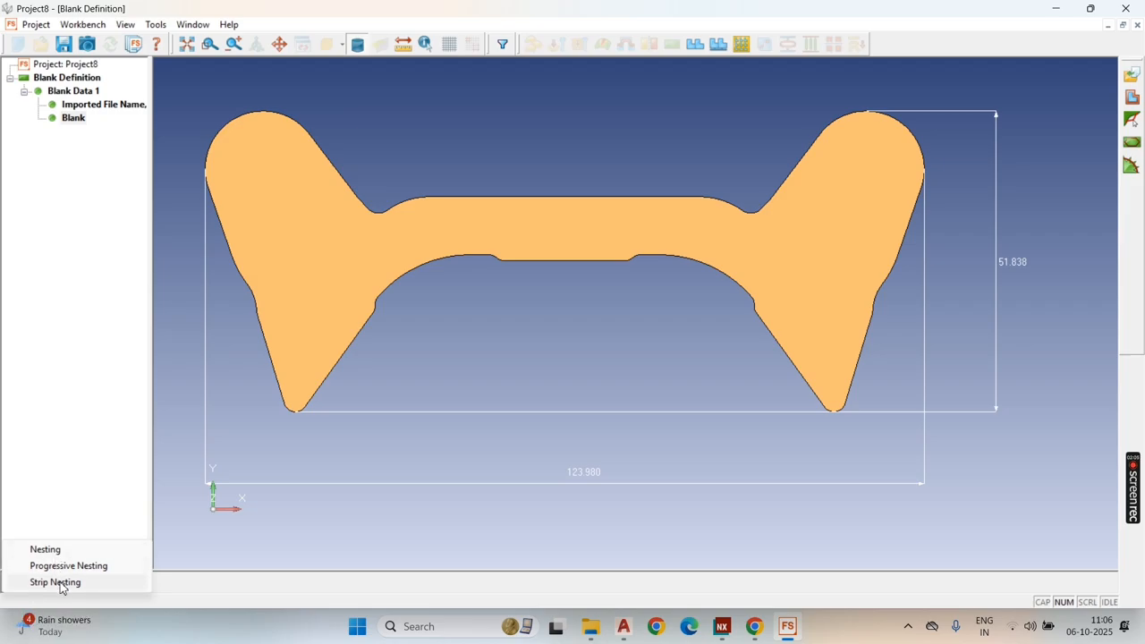
{"action": "left_click", "coordinate": [55, 583]}
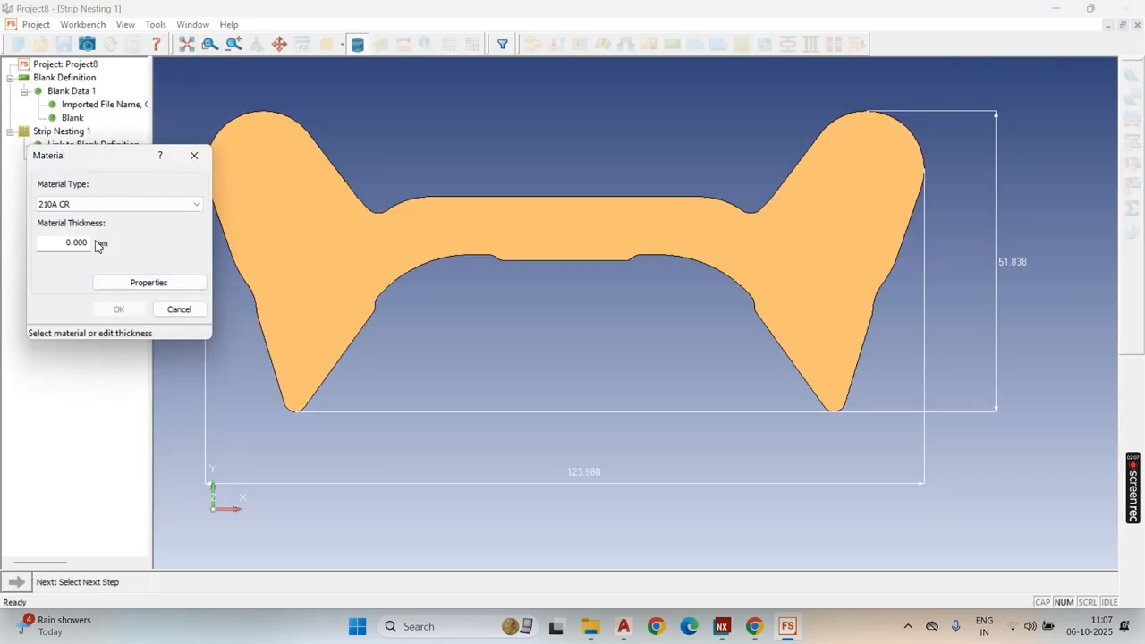
{"action": "double_click", "coordinate": [76, 243]}
{"action": "type", "text": "2"}
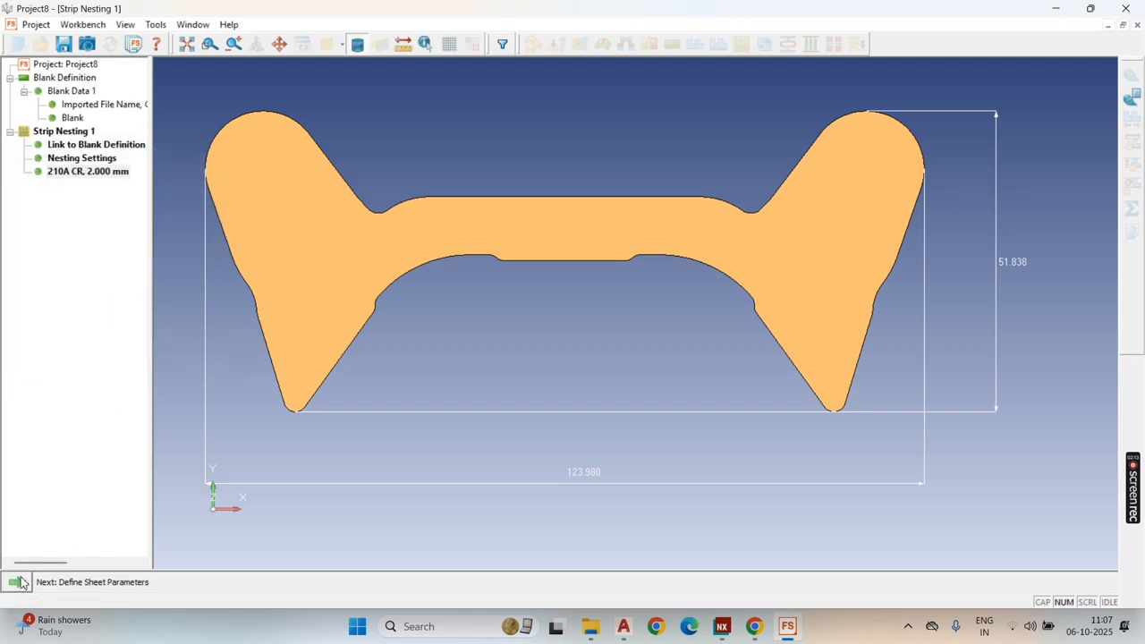
Step: Accept the 1250 × 2500 mm sheet slit along its width, and set the blank spacing and strip edge distance to 2 mm each
{"action": "left_click", "coordinate": [21, 583]}
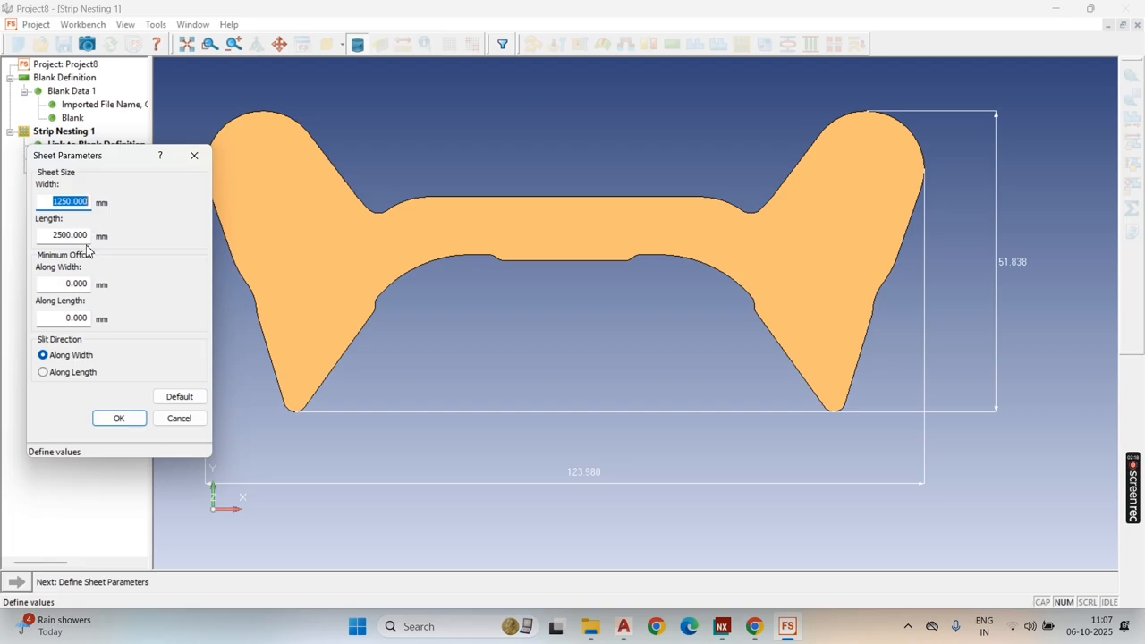
{"action": "left_click", "coordinate": [126, 421]}
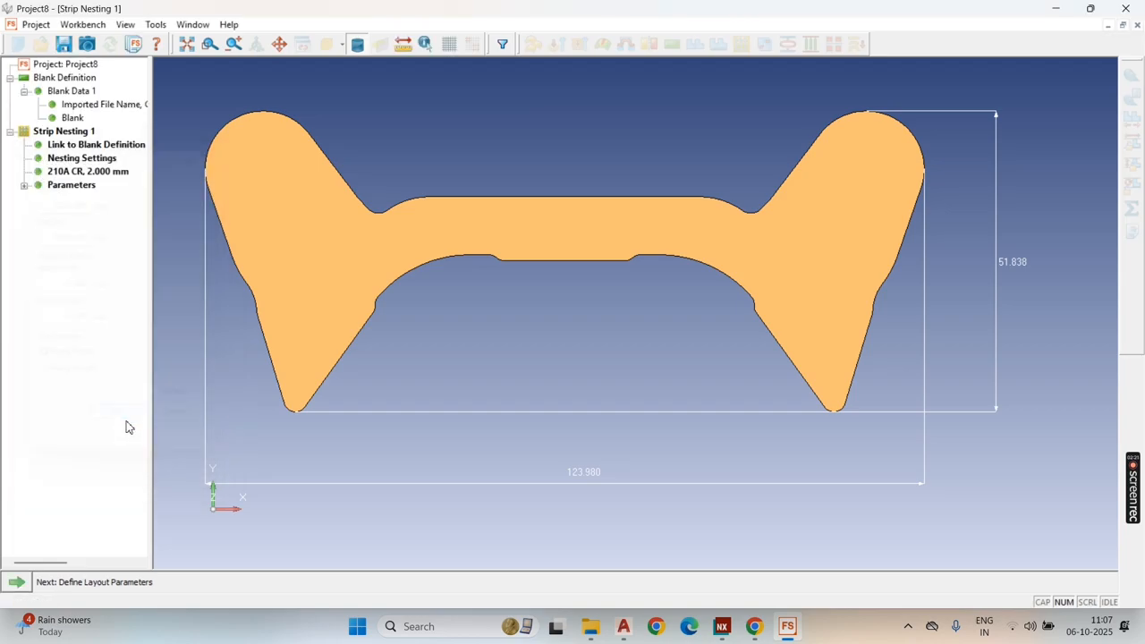
{"action": "left_click", "coordinate": [16, 586]}
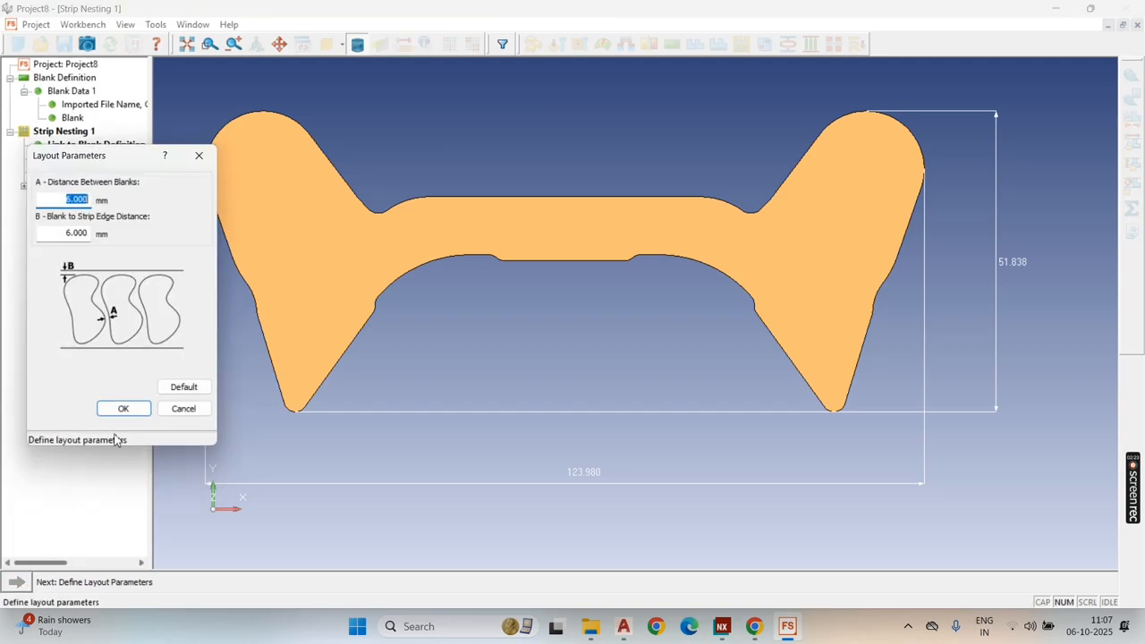
{"action": "type", "text": "2"}
{"action": "key", "text": "Tab"}
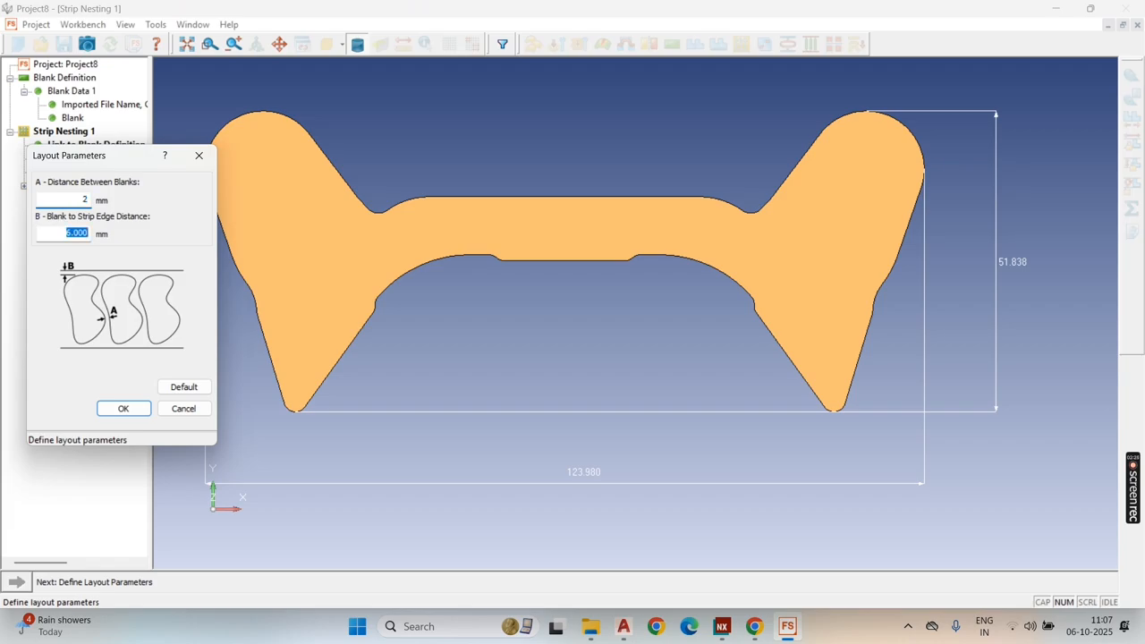
{"action": "type", "text": "2"}
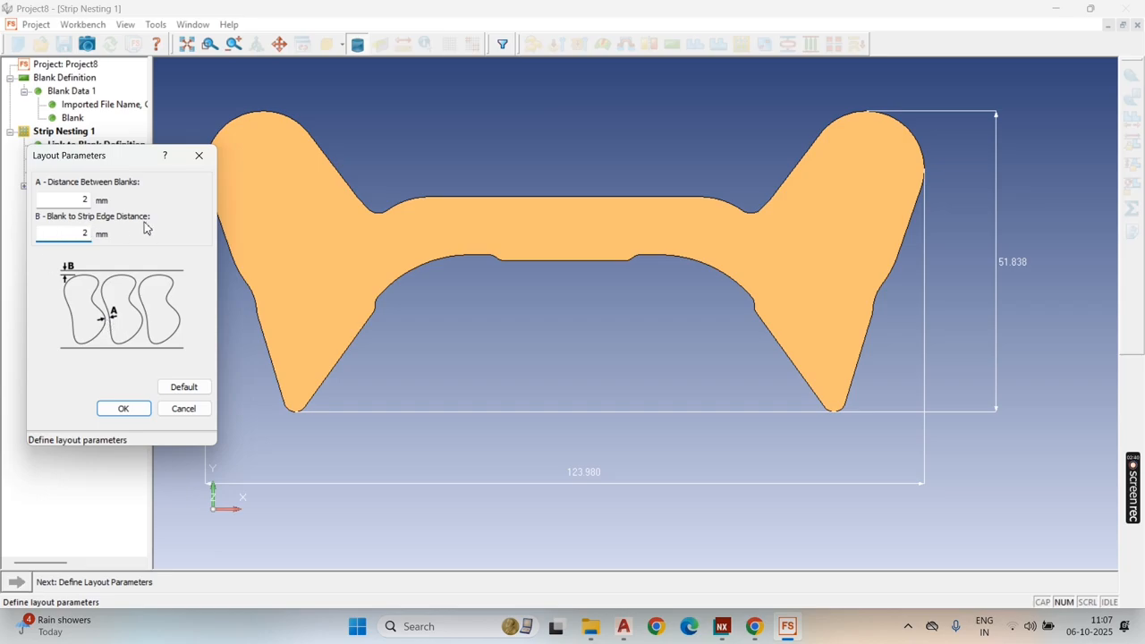
{"action": "left_click", "coordinate": [123, 408]}
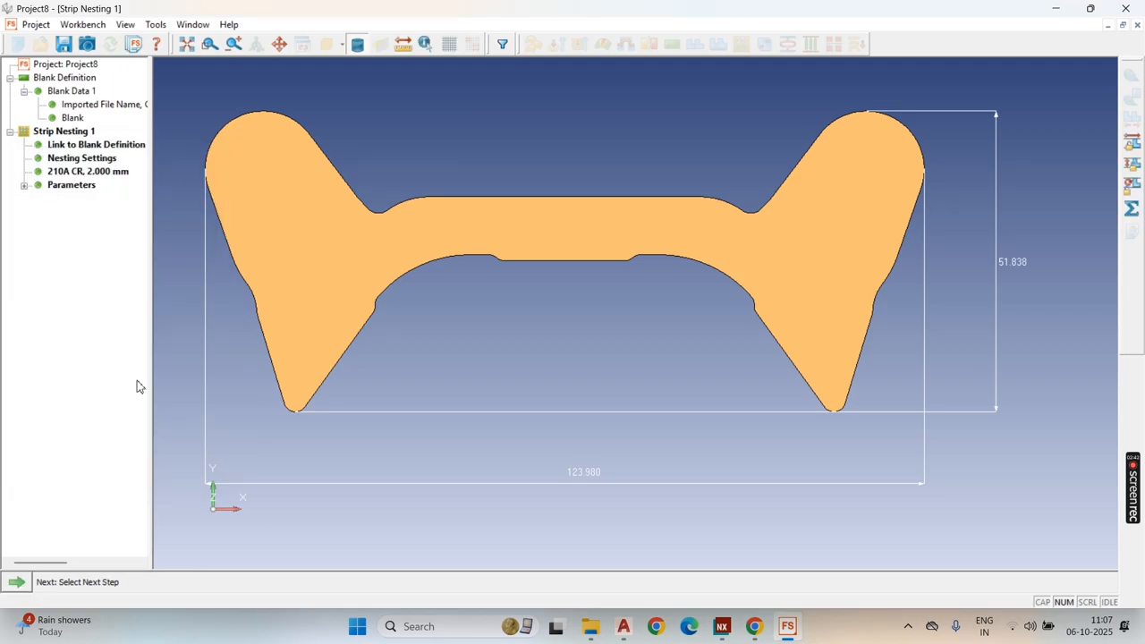
Step: Solve the One Up strip nesting and select its first layout in the results table
{"action": "left_click", "coordinate": [21, 590]}
{"action": "left_click", "coordinate": [41, 534]}
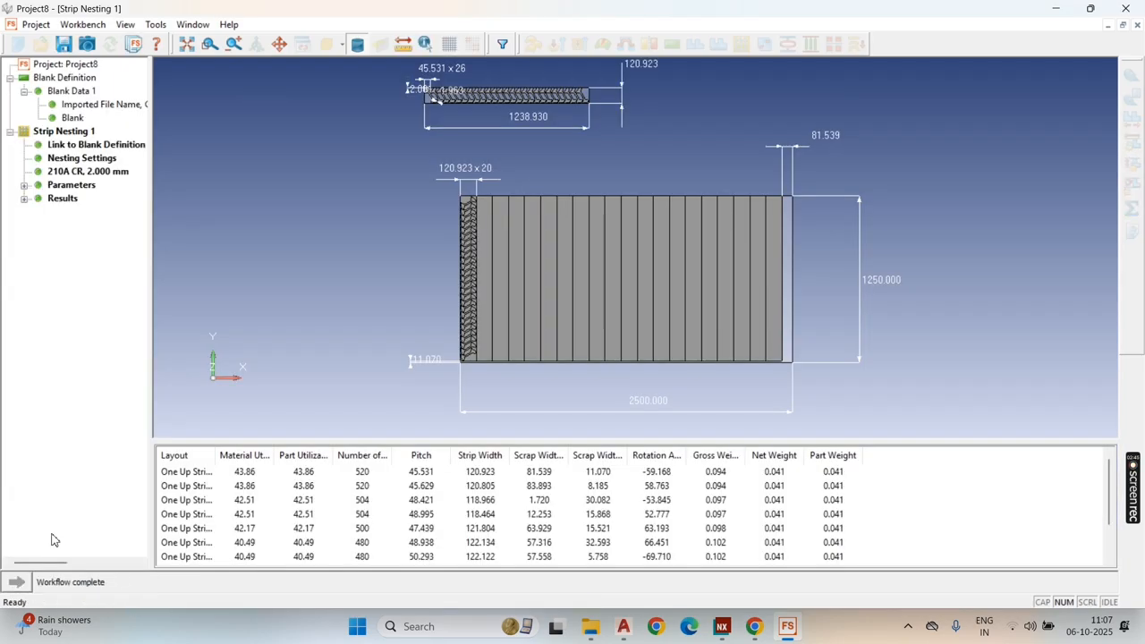
{"action": "left_click", "coordinate": [261, 474]}
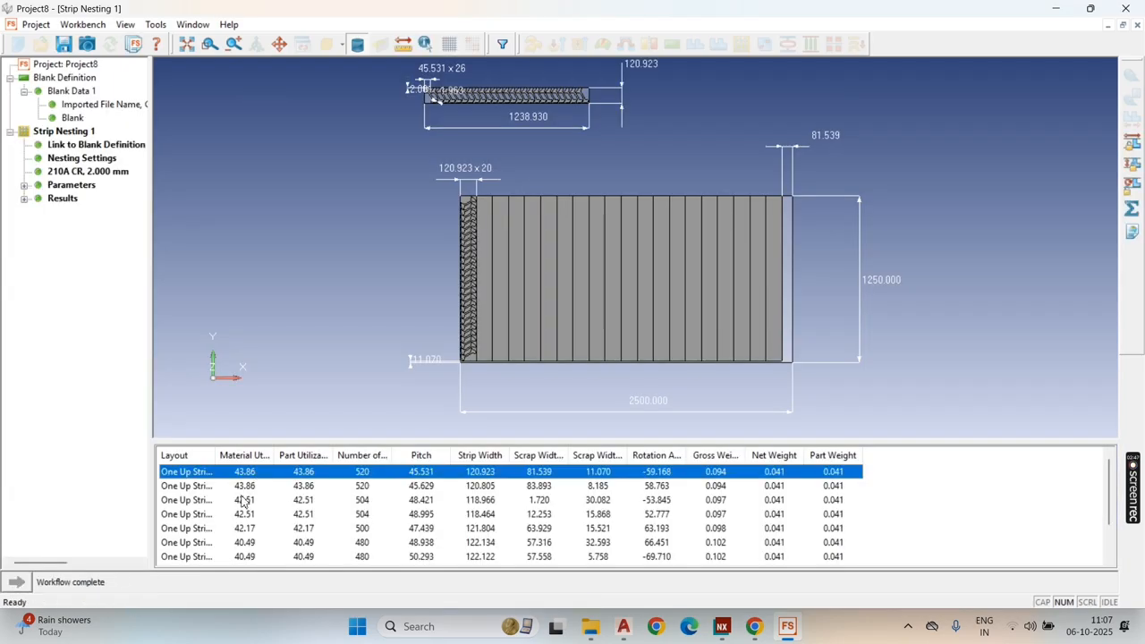
Step: Solve the Two Up strip nesting and select its first layout in the results table
{"action": "left_click", "coordinate": [1131, 208]}
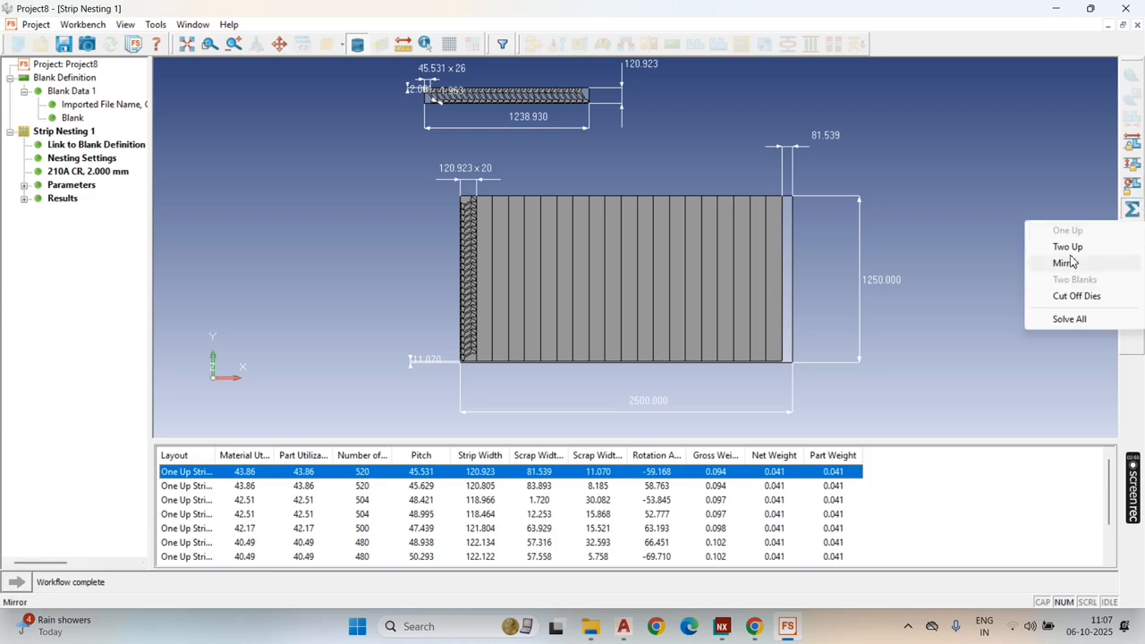
{"action": "left_click", "coordinate": [1070, 248]}
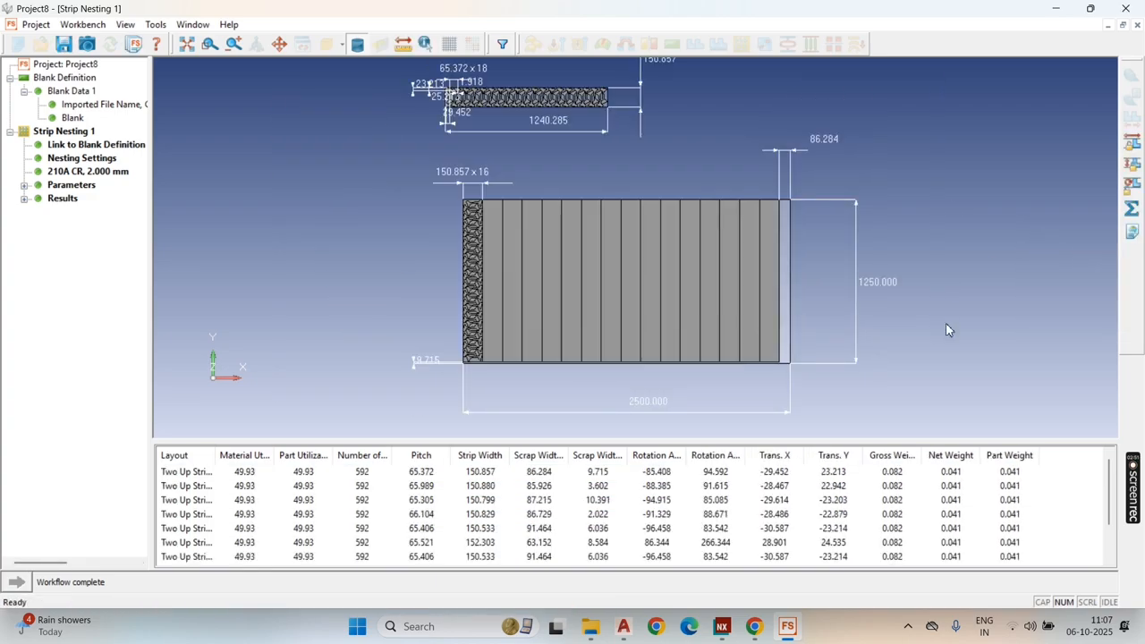
{"action": "left_click", "coordinate": [243, 475]}
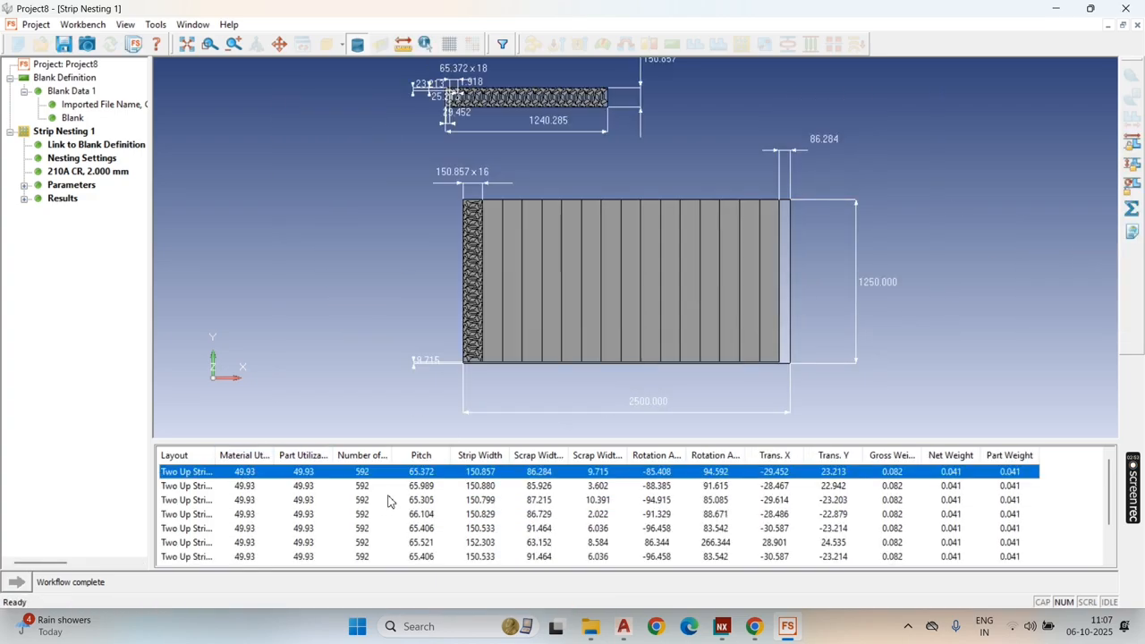
Step: Solve the Cut Off Dies strip nesting and start closing the program
{"action": "left_click", "coordinate": [1132, 209]}
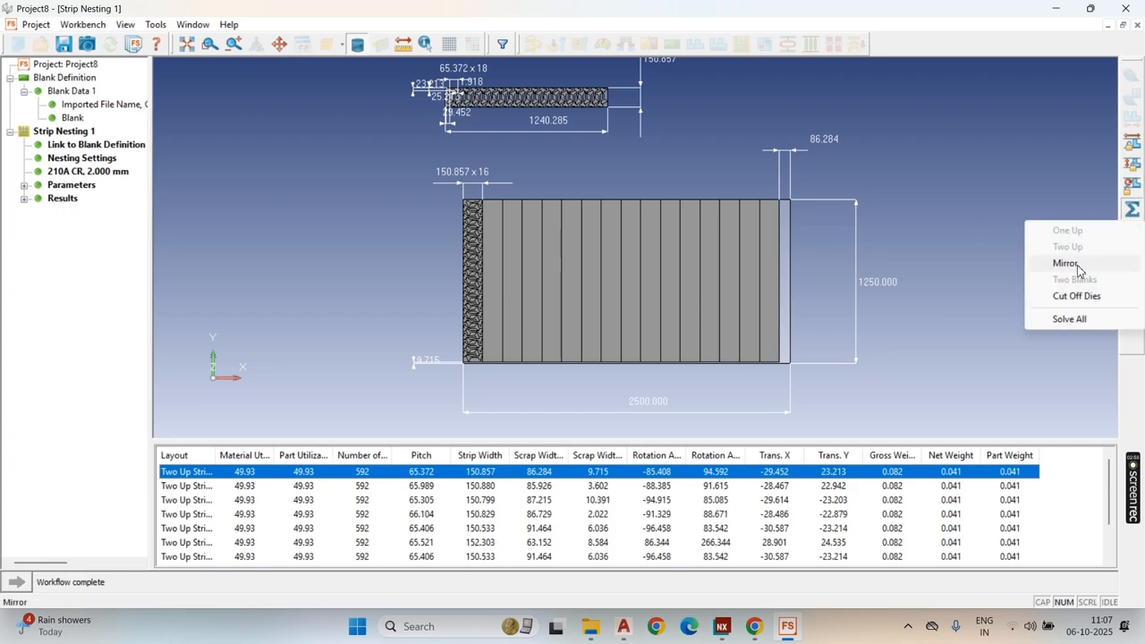
{"action": "left_click", "coordinate": [1077, 296]}
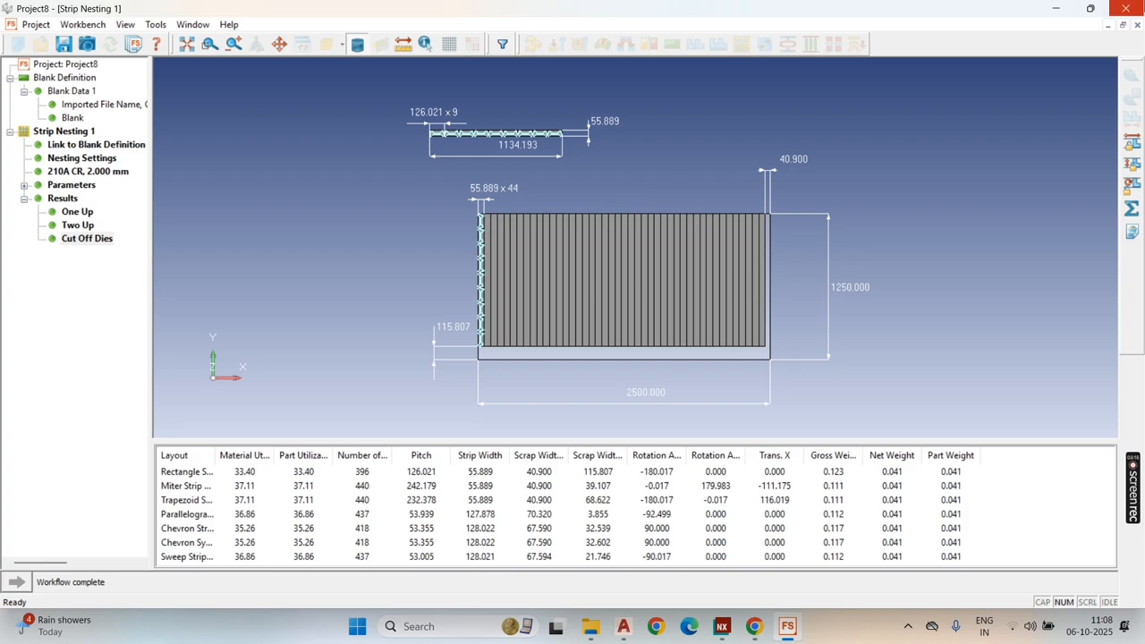
{"action": "left_click", "coordinate": [1139, 7]}
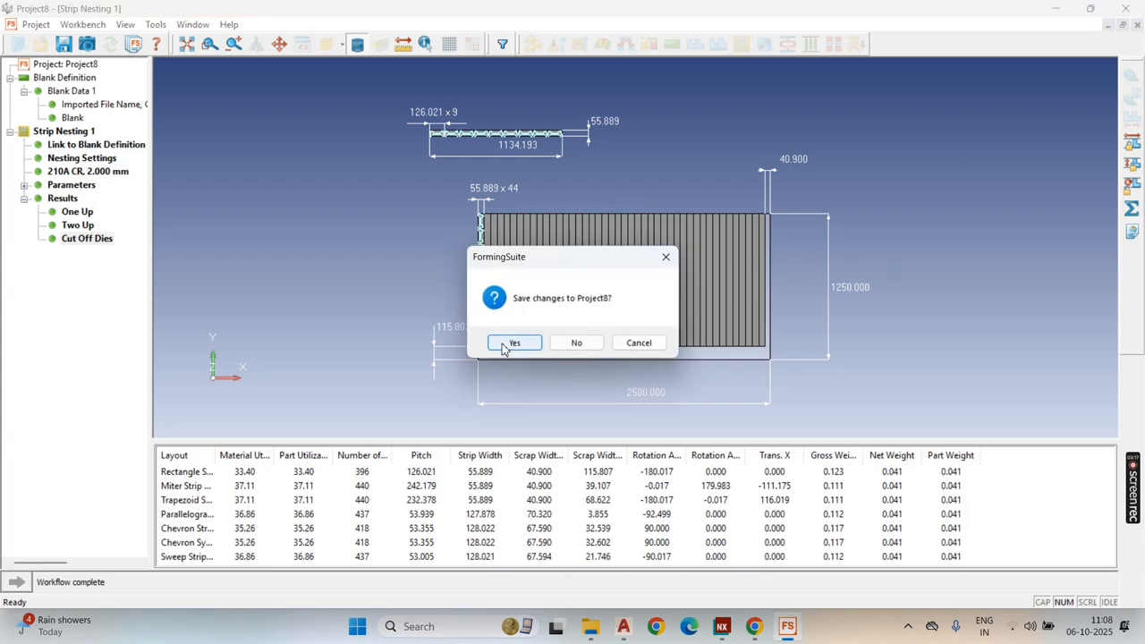